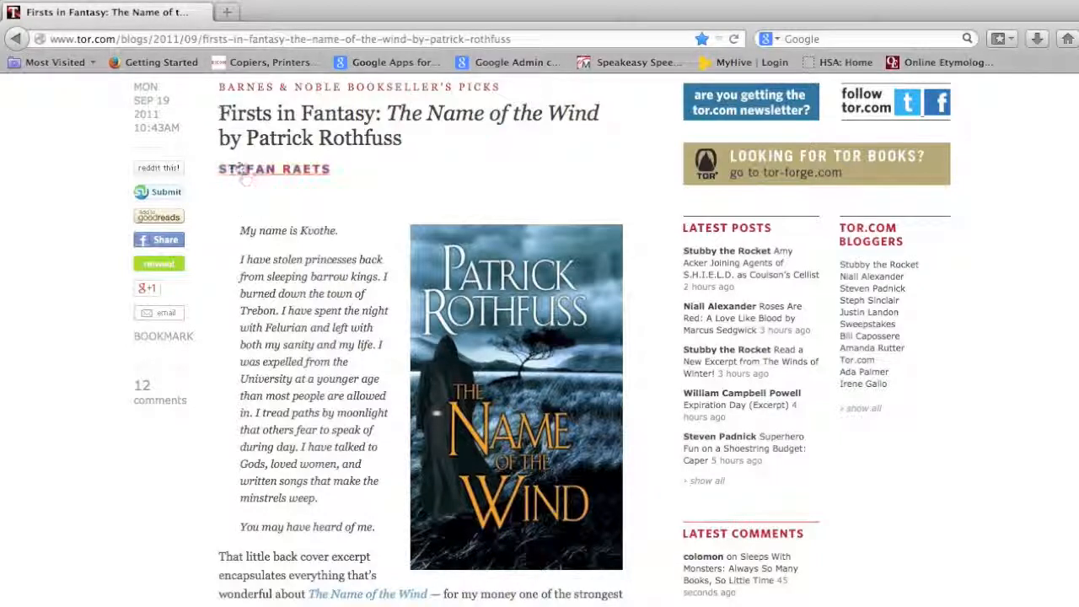
Step: Copy the article from "My name is Kvothe." through its closing paragraph and switch to the blank Writer document
left_click_drag(241, 230, 272, 577)
key("super+c")
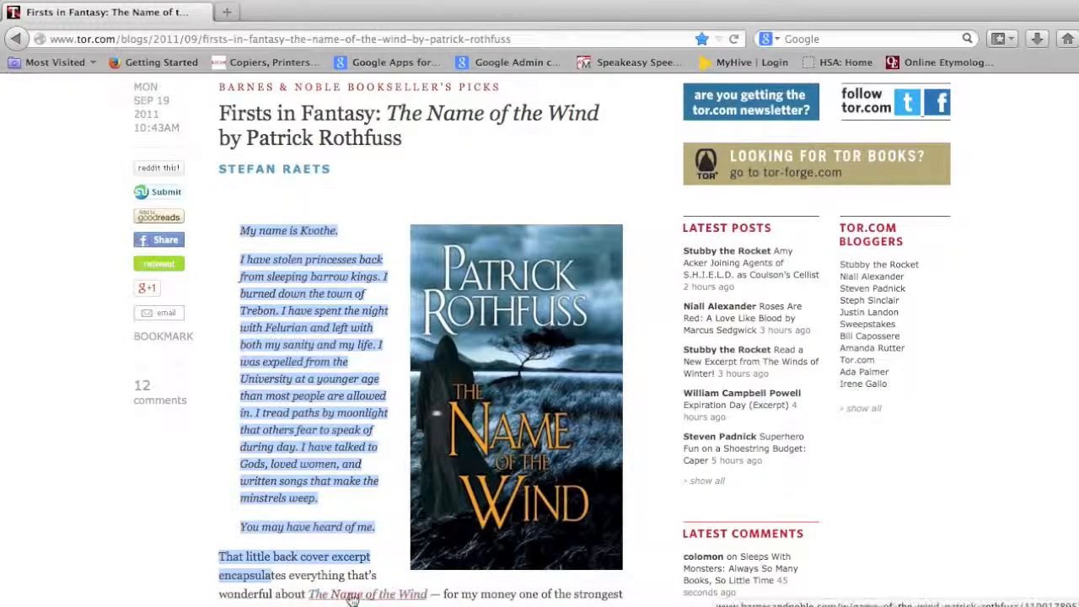
scroll(346, 594, "down", 3)
left_click(352, 596)
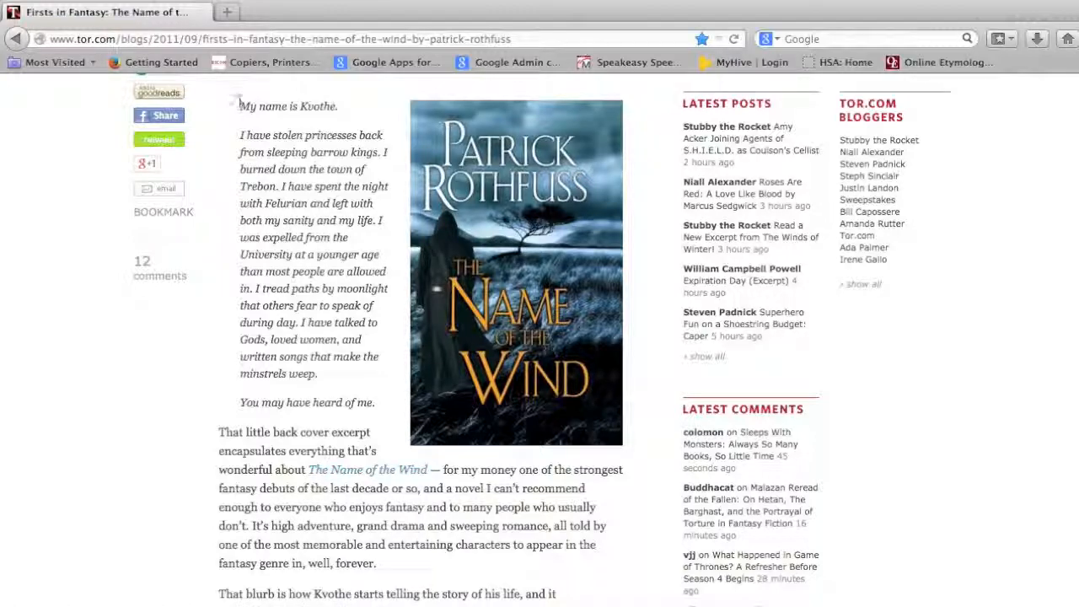
scroll(312, 347, "down", 15)
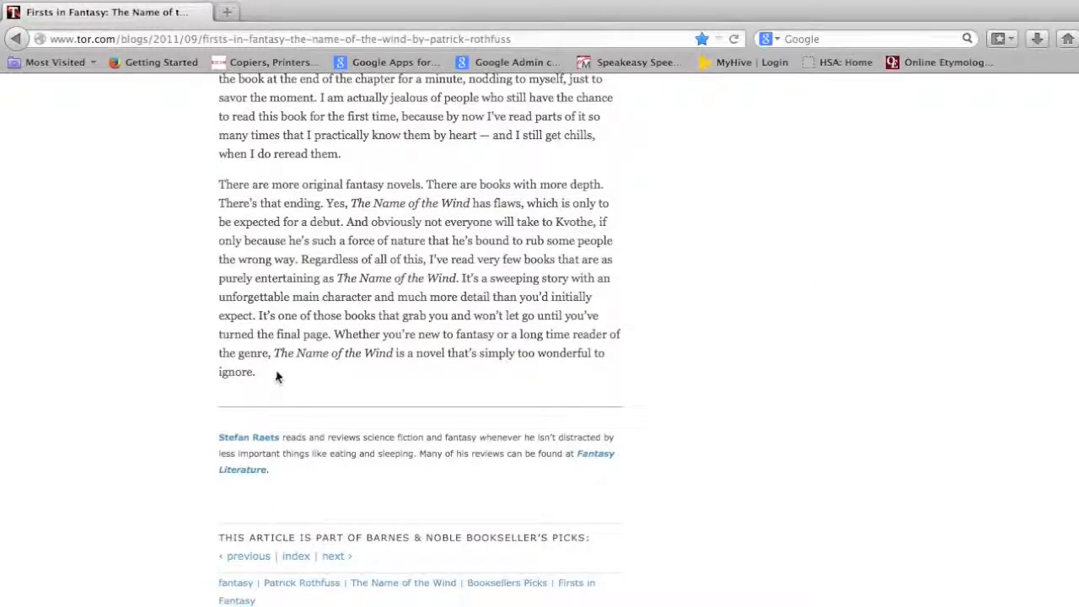
left_click(273, 365, "shift")
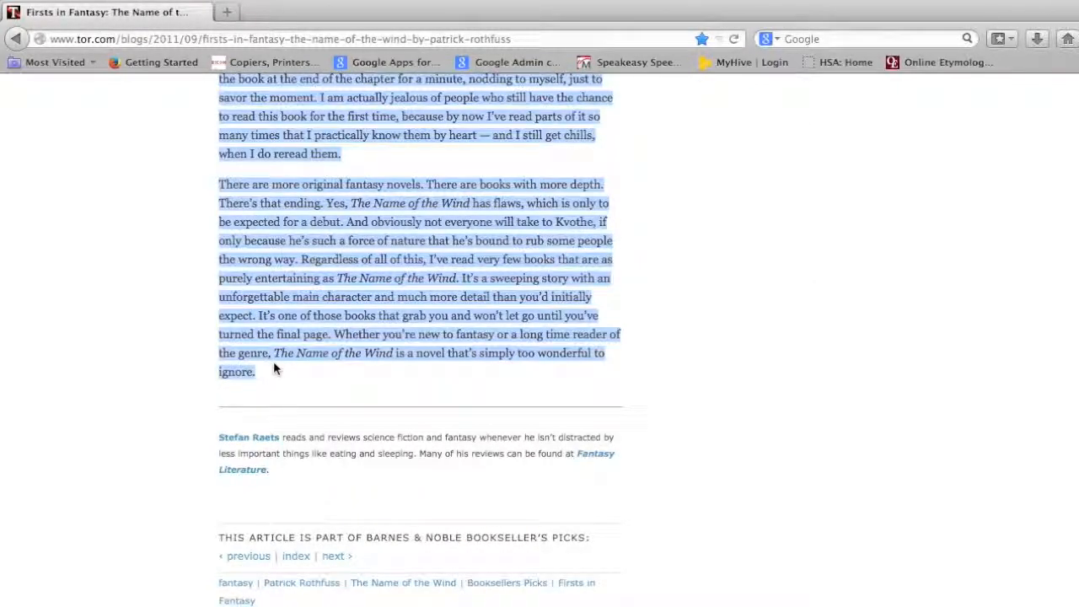
left_click(31, 1)
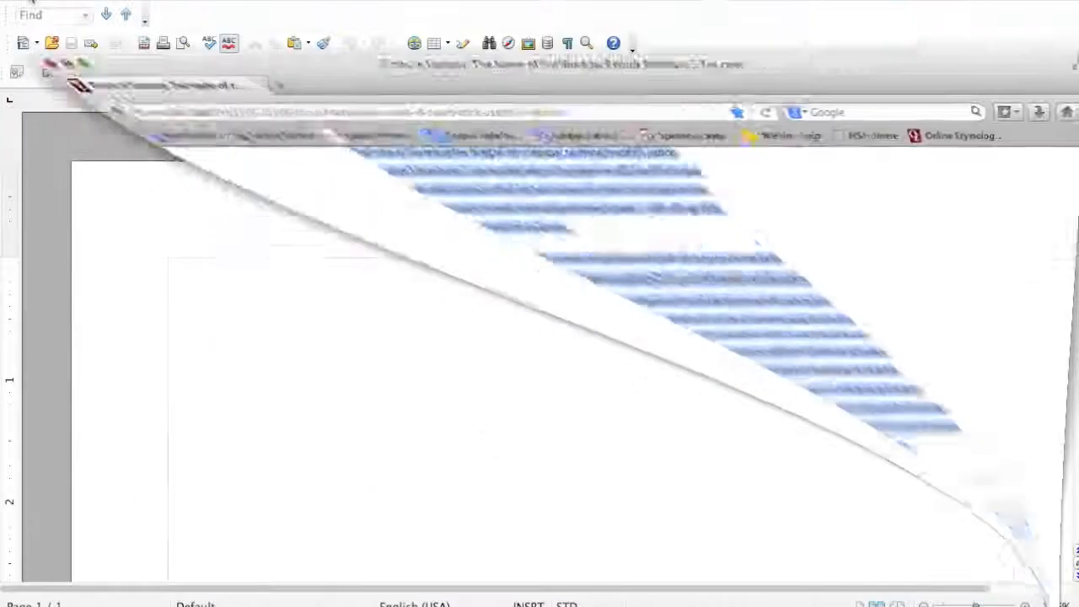
Step: Try pasting the article with its web formatting, look through the pasted text, and undo the paste
left_click(207, 295)
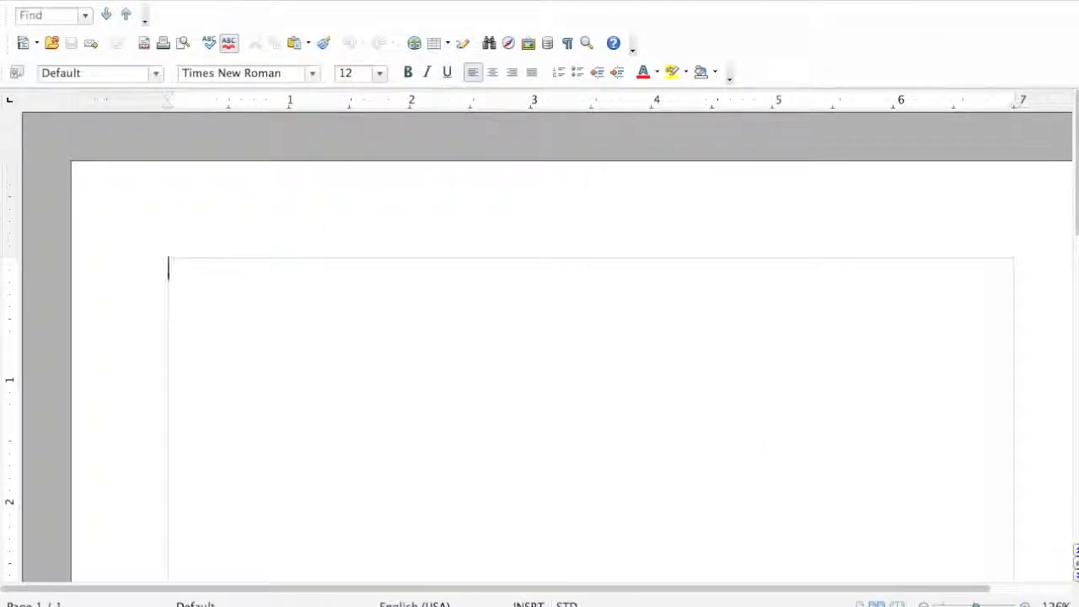
left_click(195, 1)
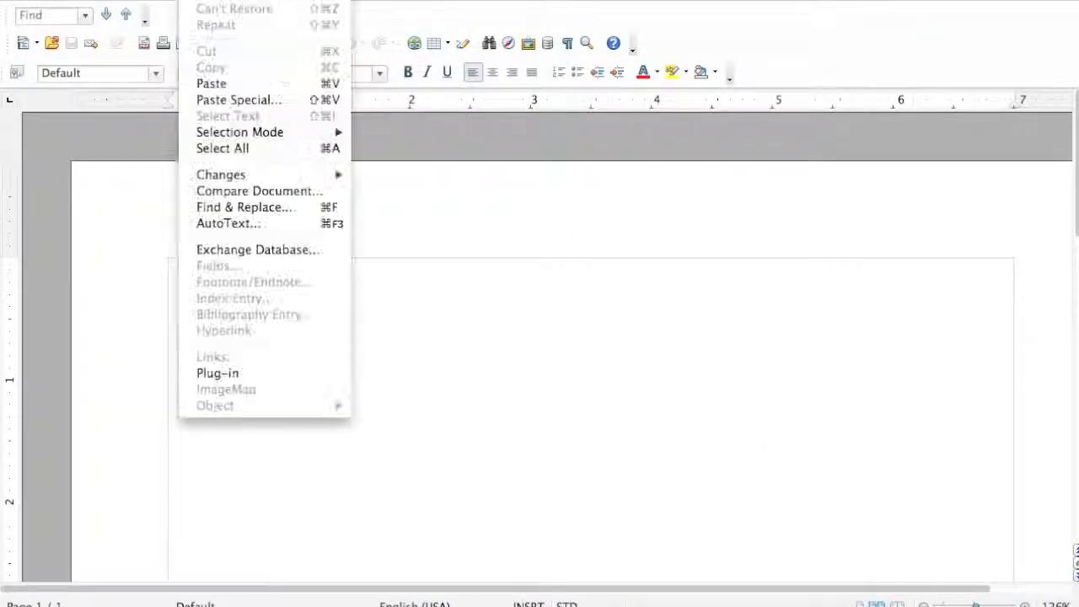
left_click(212, 86)
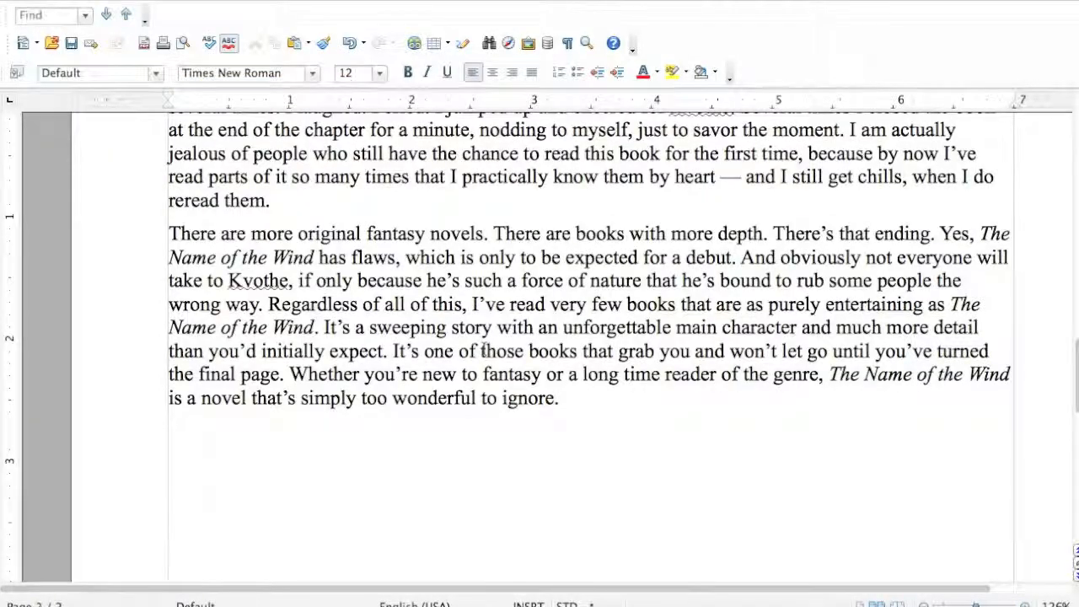
scroll(484, 354, "up", 2)
scroll(484, 351, "up", 15)
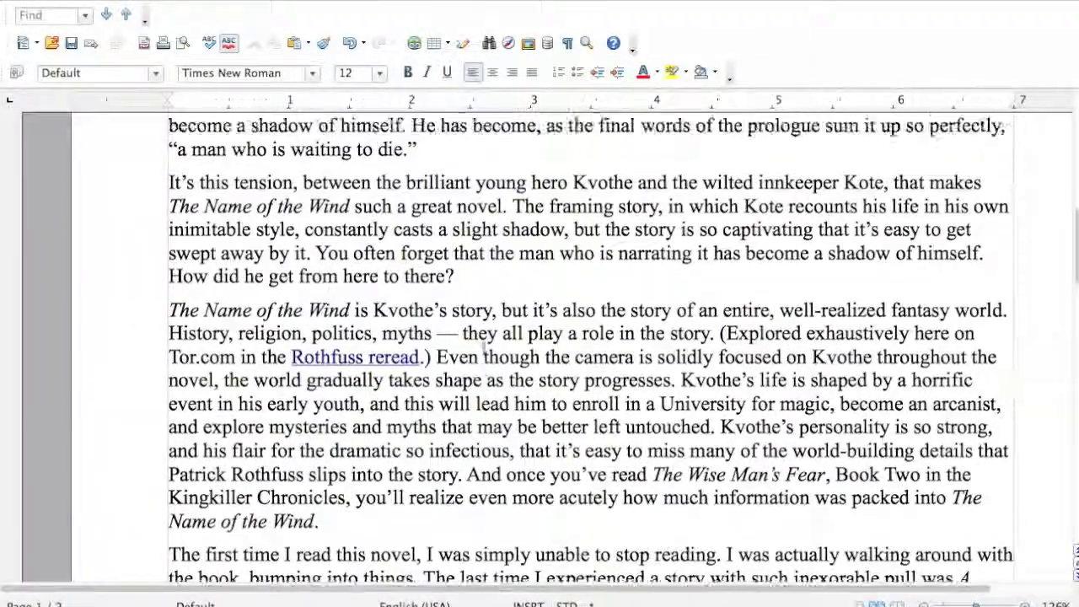
scroll(485, 281, "up", 2)
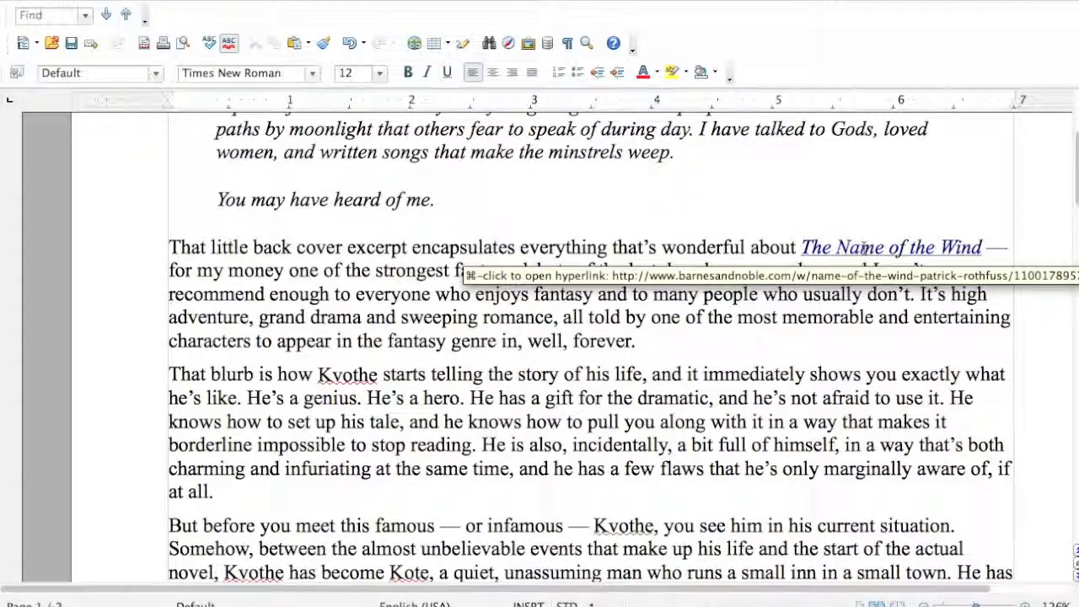
scroll(863, 247, "up", 5)
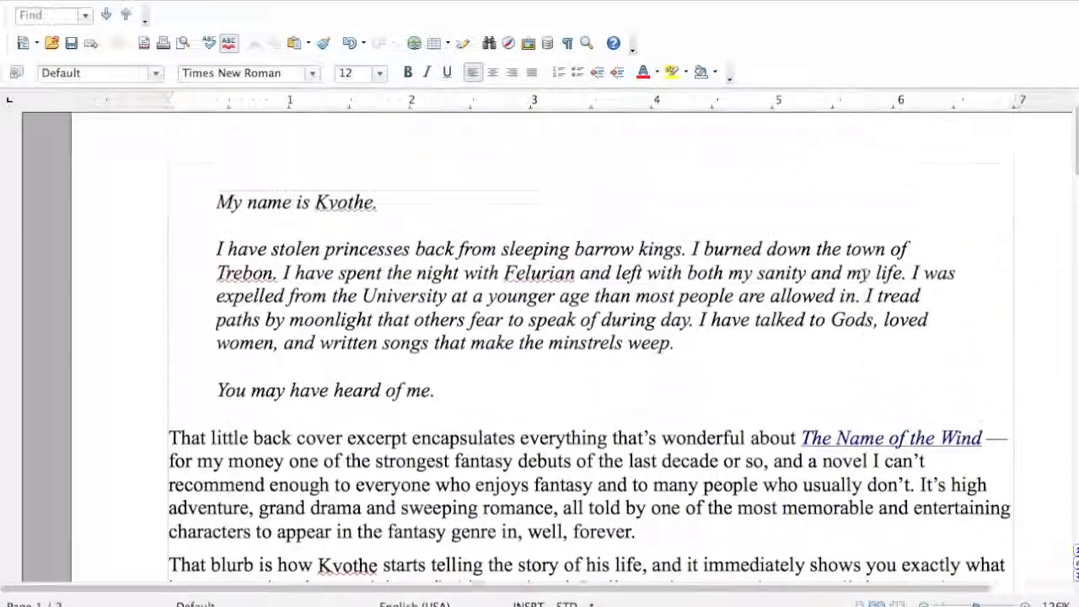
scroll(863, 247, "down", 5)
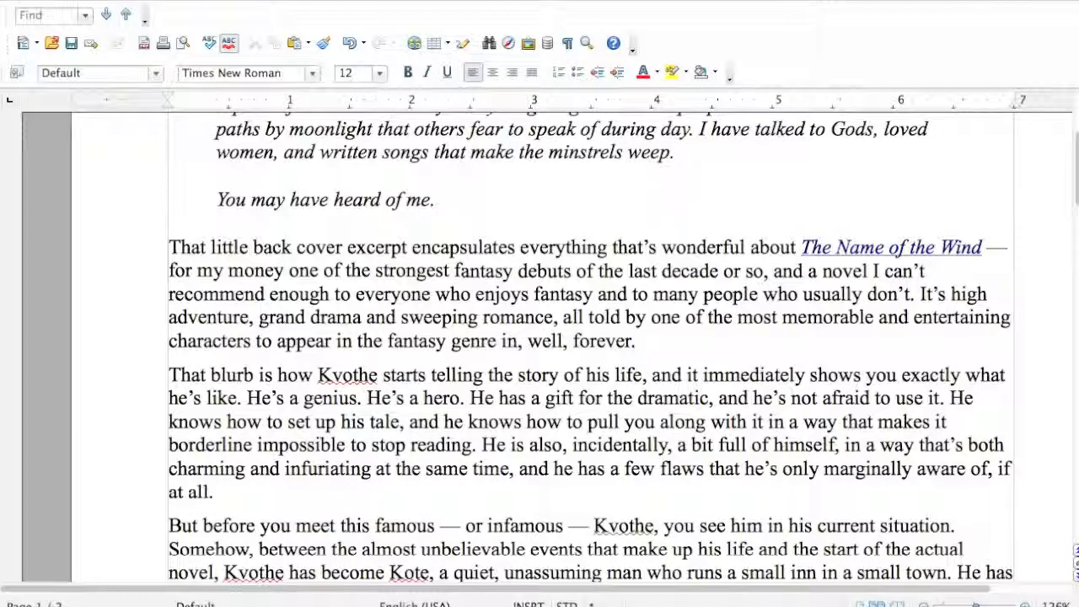
left_click(195, 0)
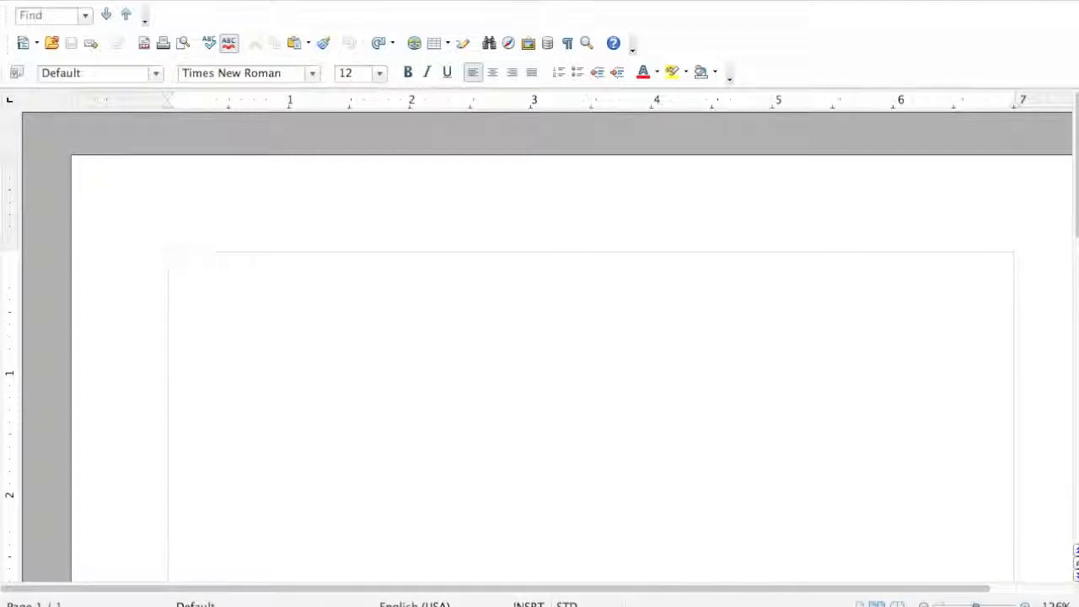
Step: Insert the copied article into the blank document with Paste Special as Unformatted text
left_click(196, 1)
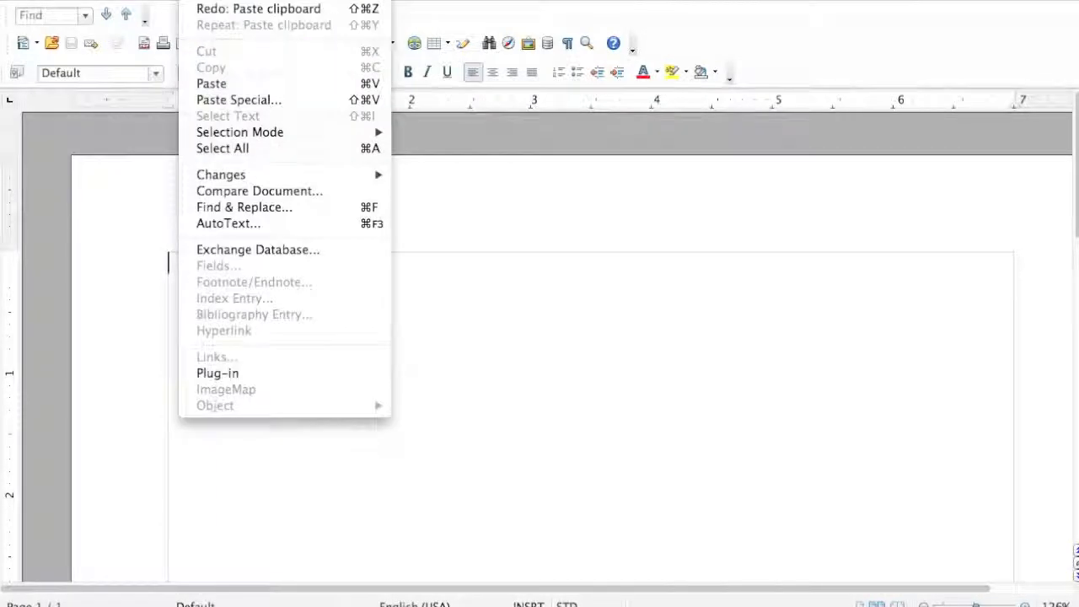
left_click(212, 99)
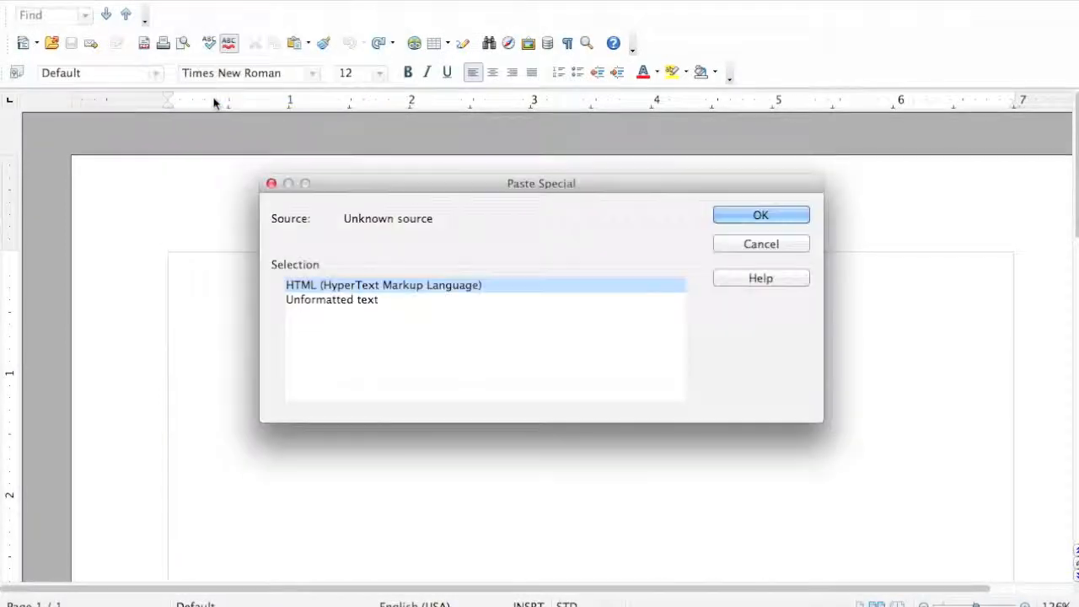
left_click(307, 301)
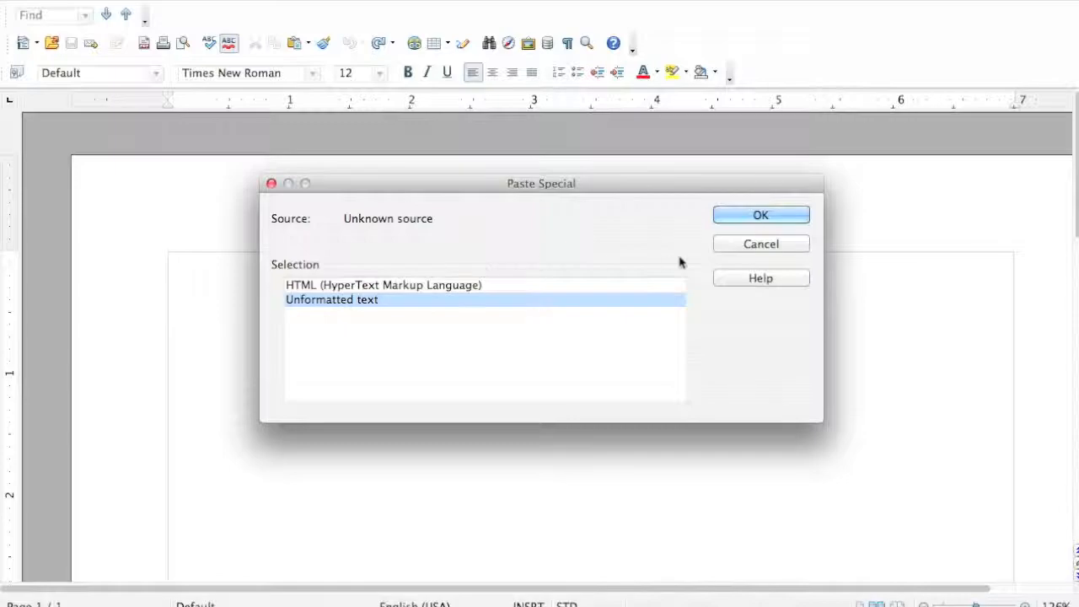
left_click(759, 216)
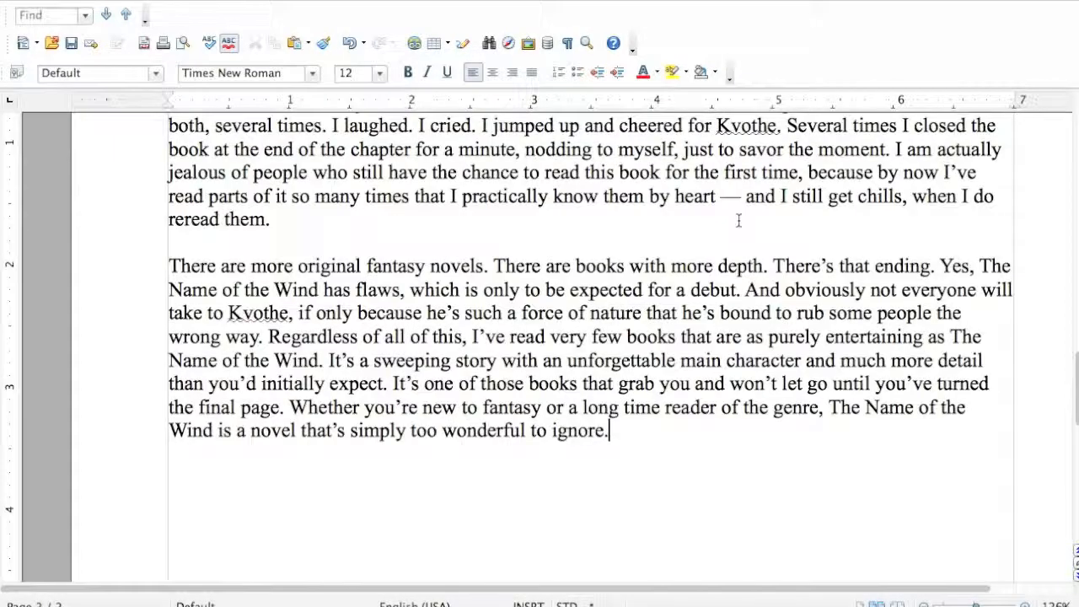
key("ctrl+Home")
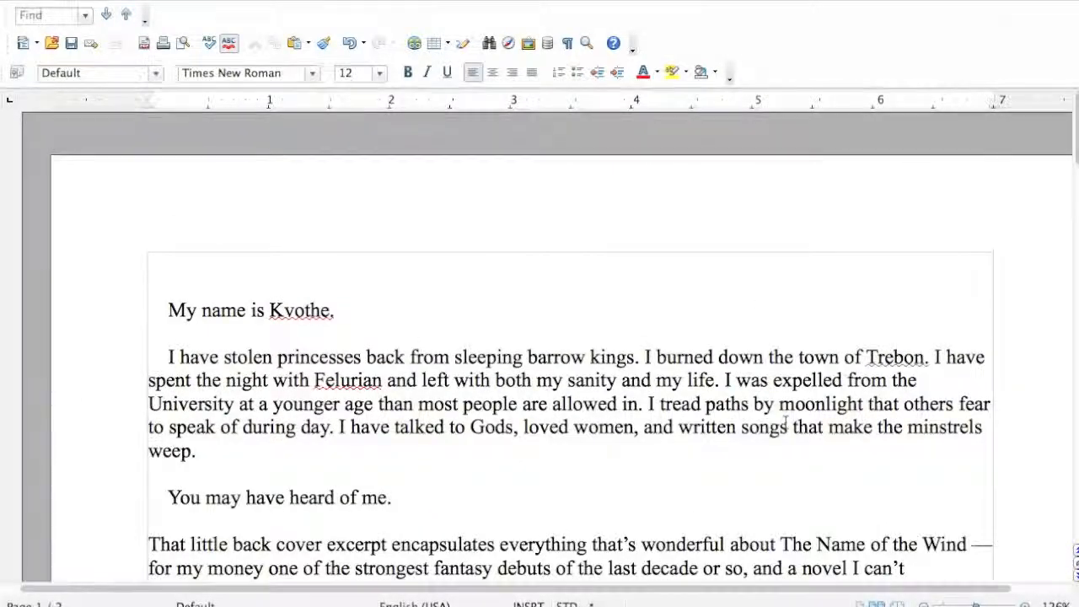
scroll(785, 421, "down", 2)
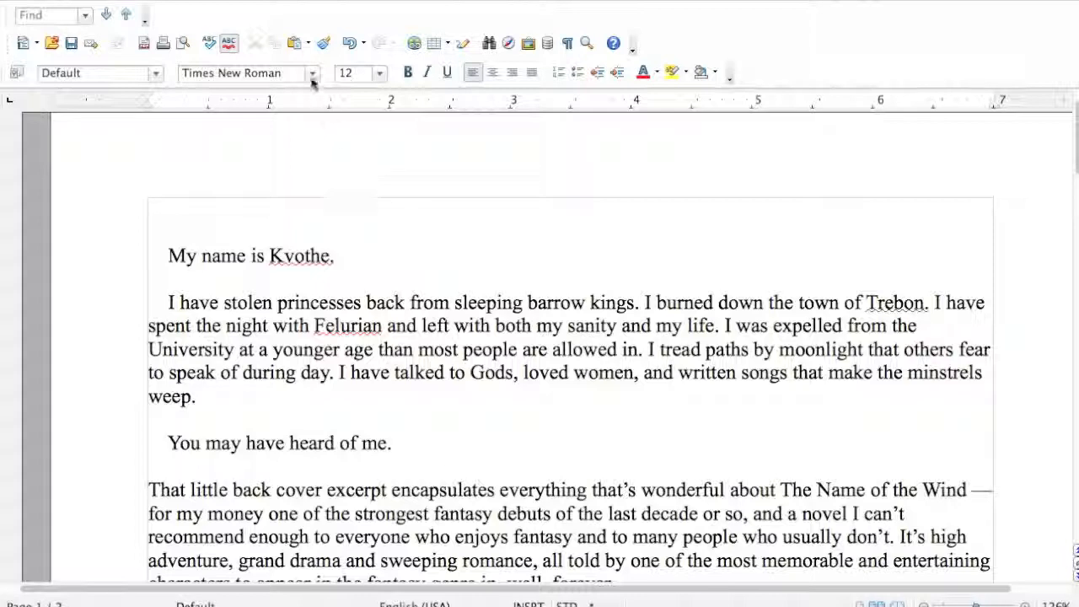
left_click(199, 0)
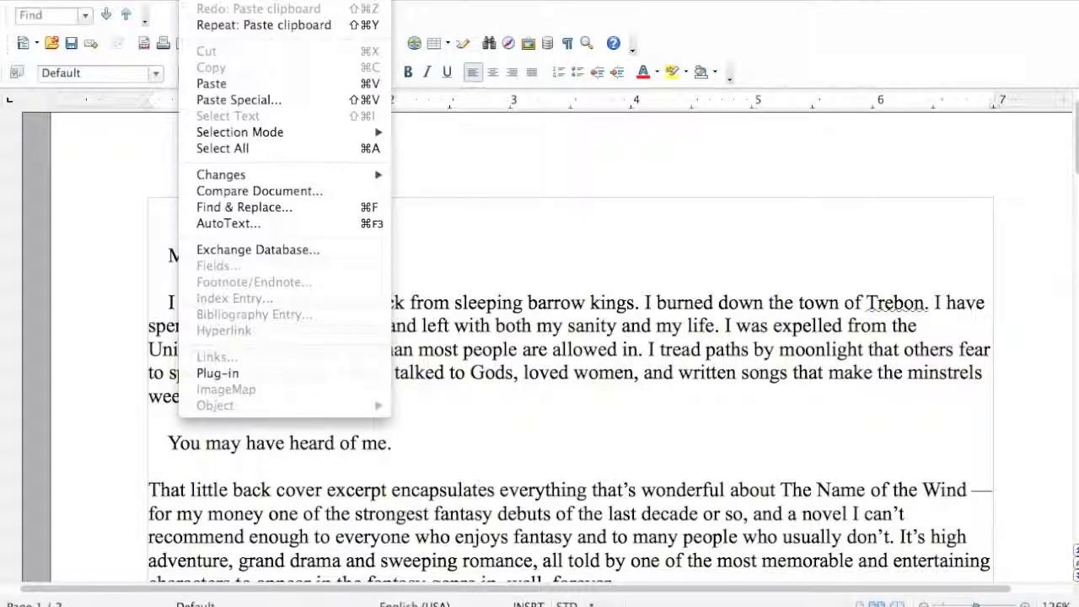
left_click(205, 100)
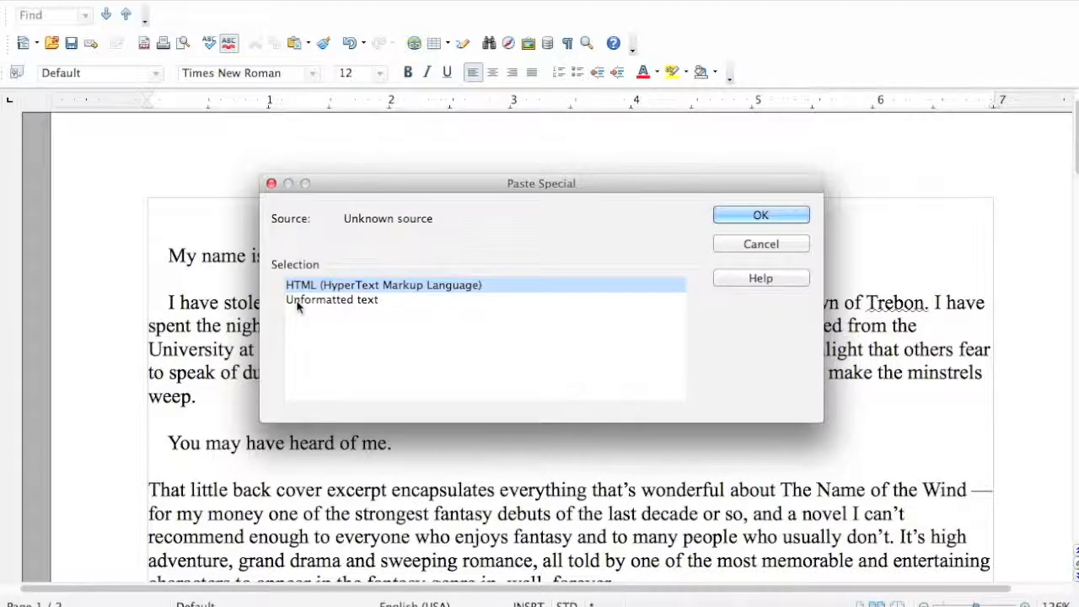
left_click(296, 300)
left_click(729, 245)
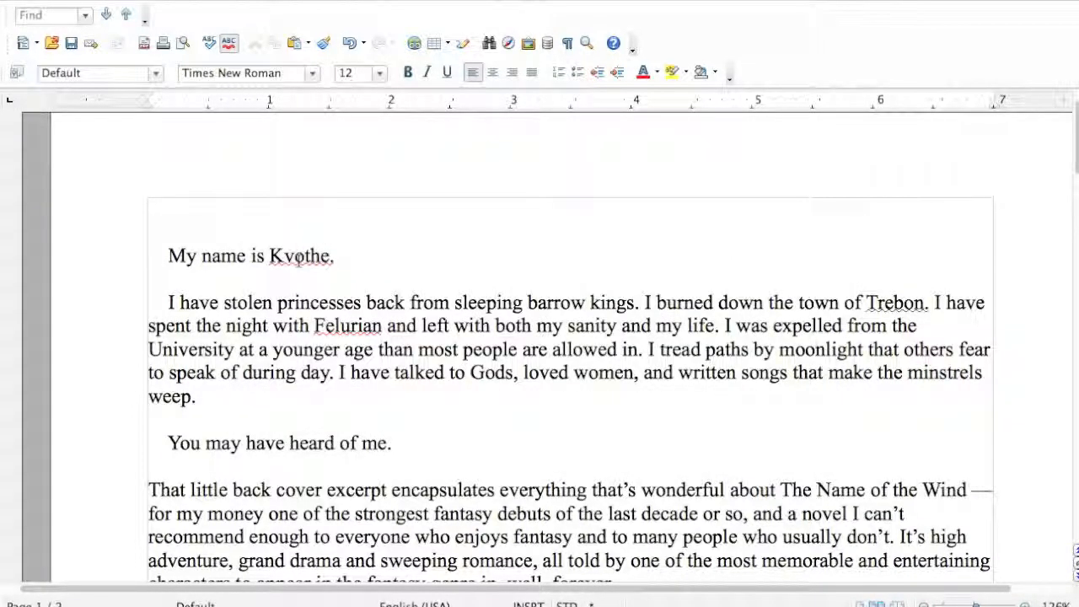
left_click(195, 1)
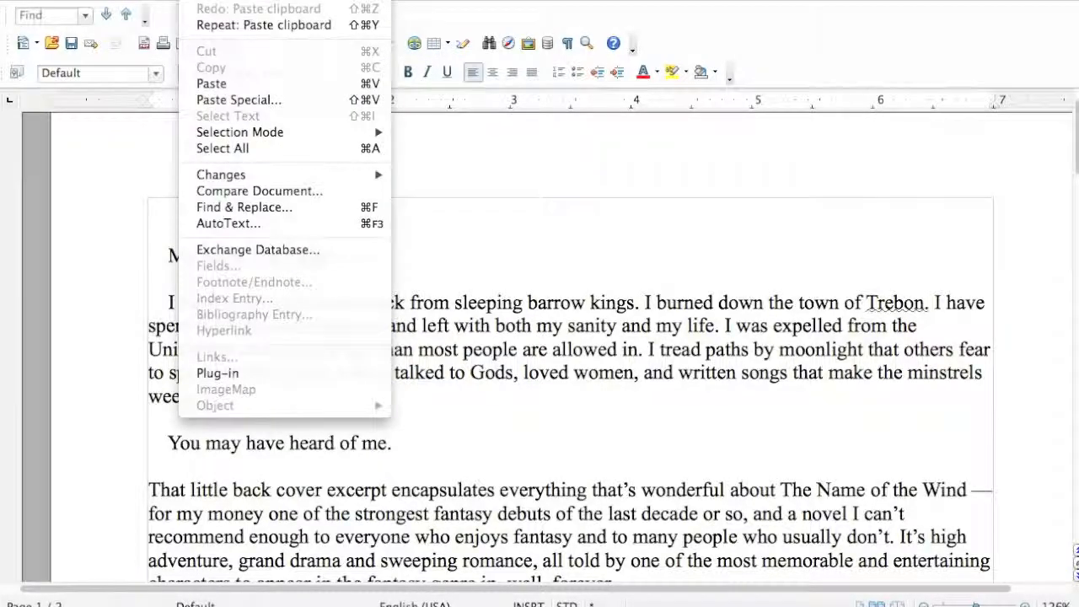
left_click(215, 101)
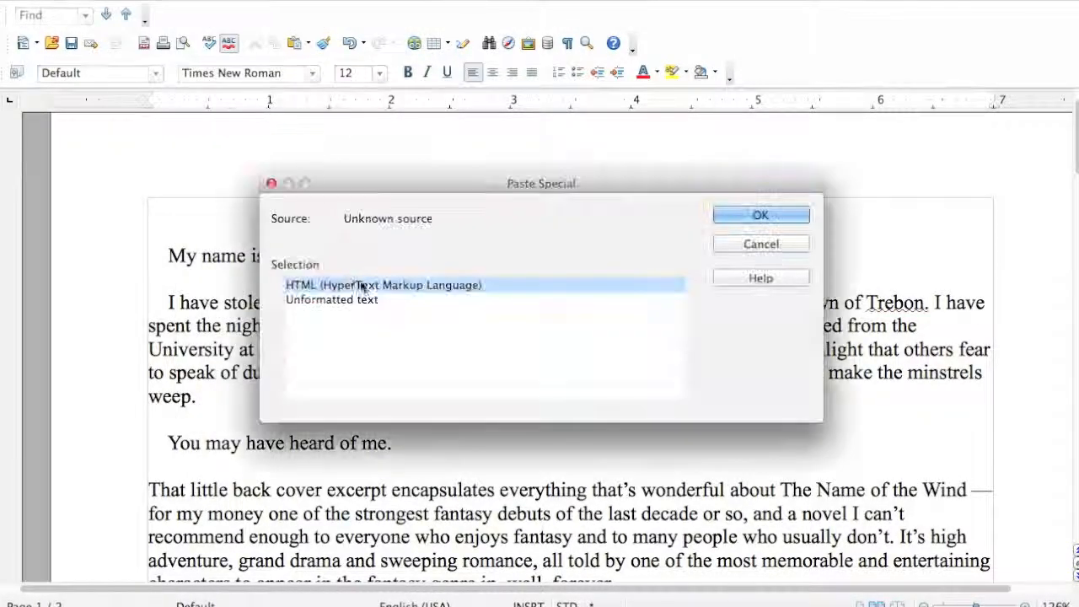
left_click(354, 301)
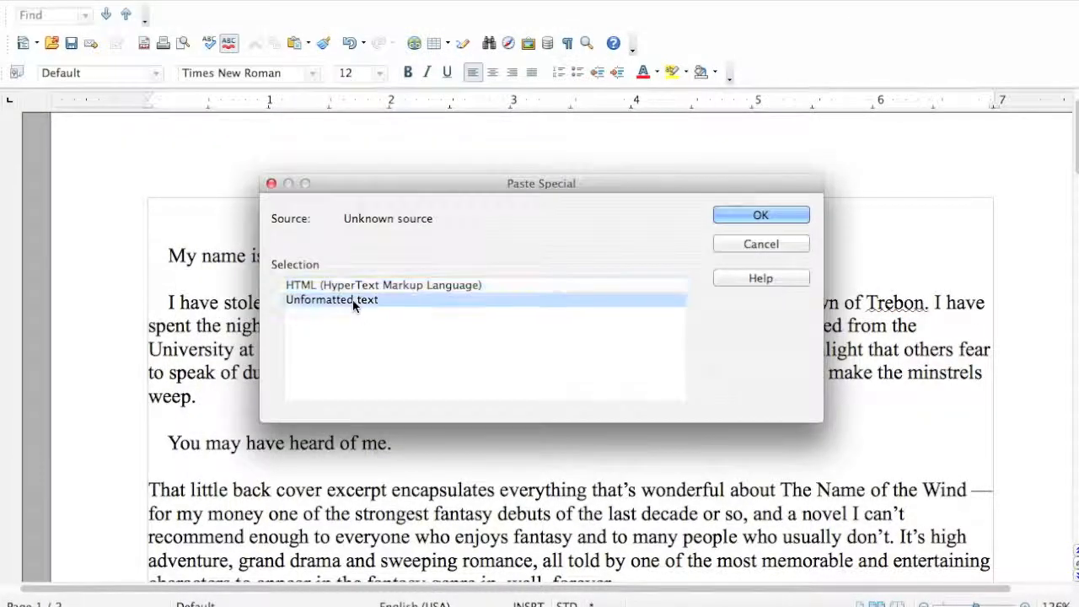
left_click(752, 242)
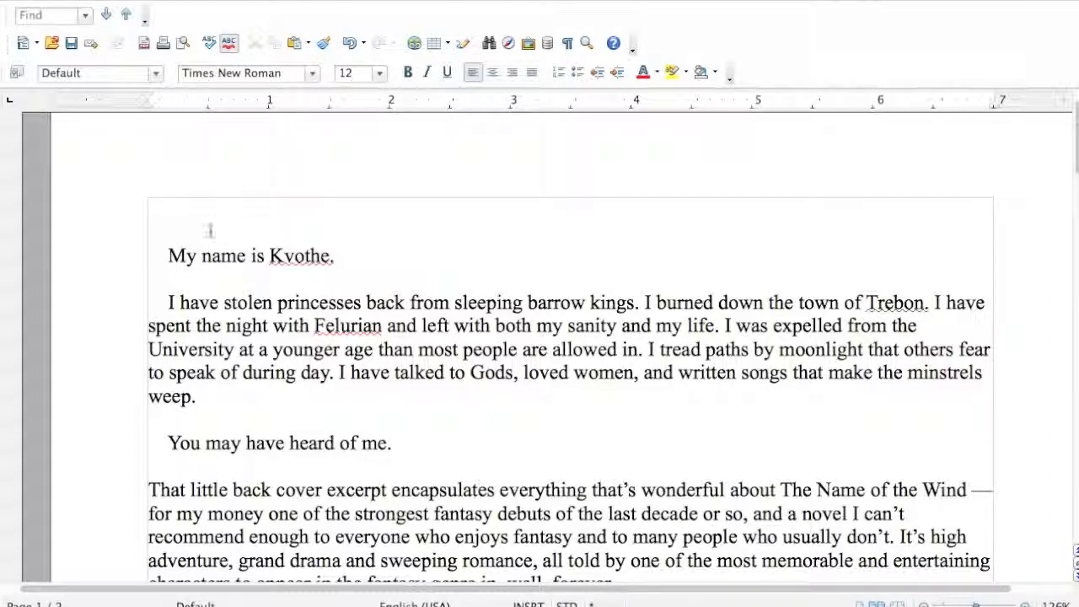
Step: Try turning on the header in the Default page style with the whole document selected, and cancel the change
key("super+a")
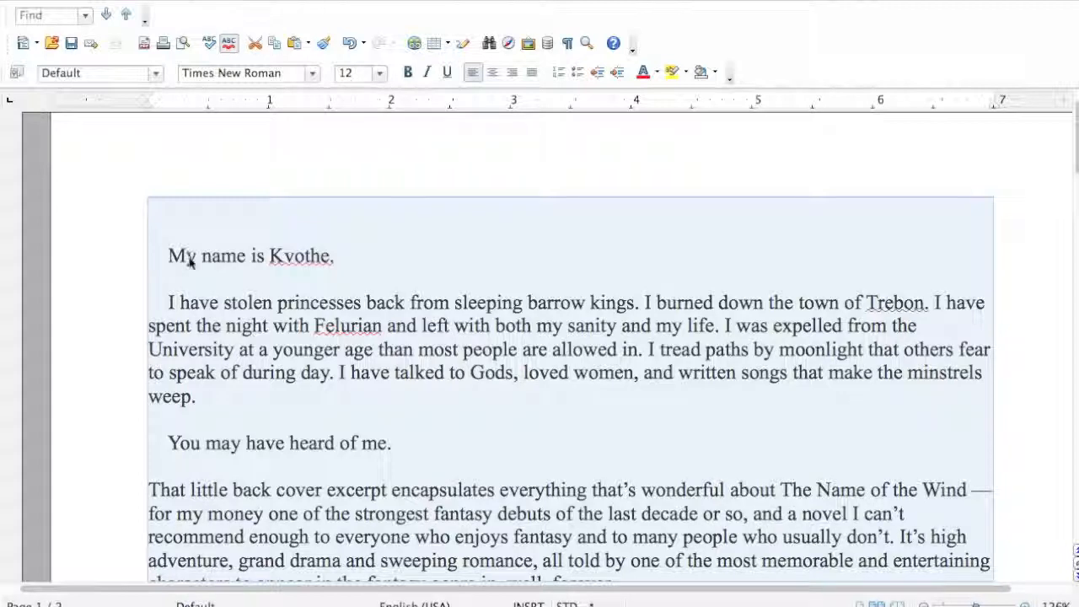
left_click(331, 1)
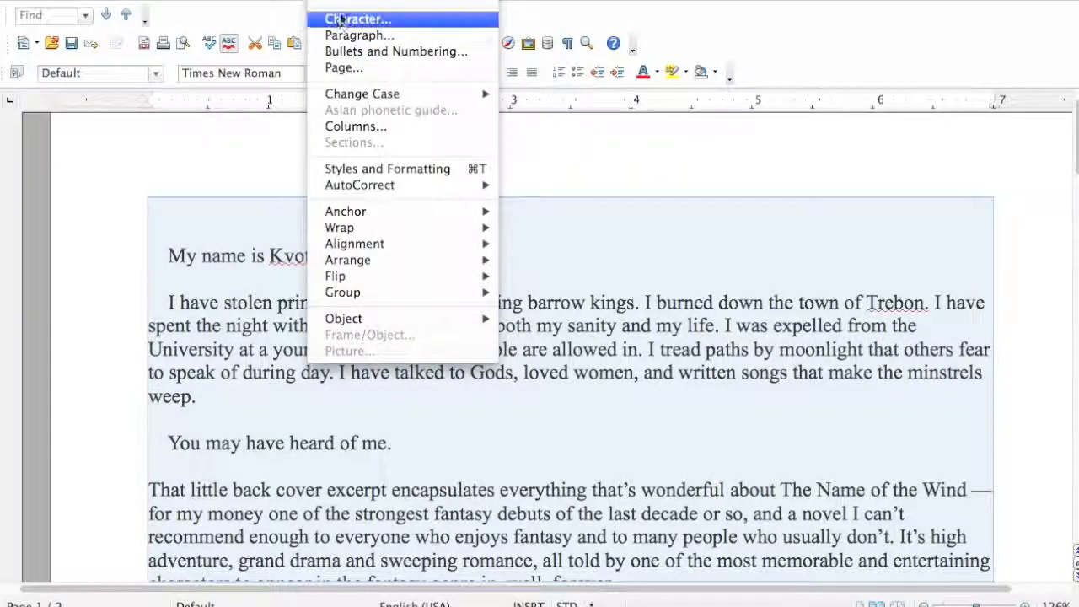
left_click(336, 69)
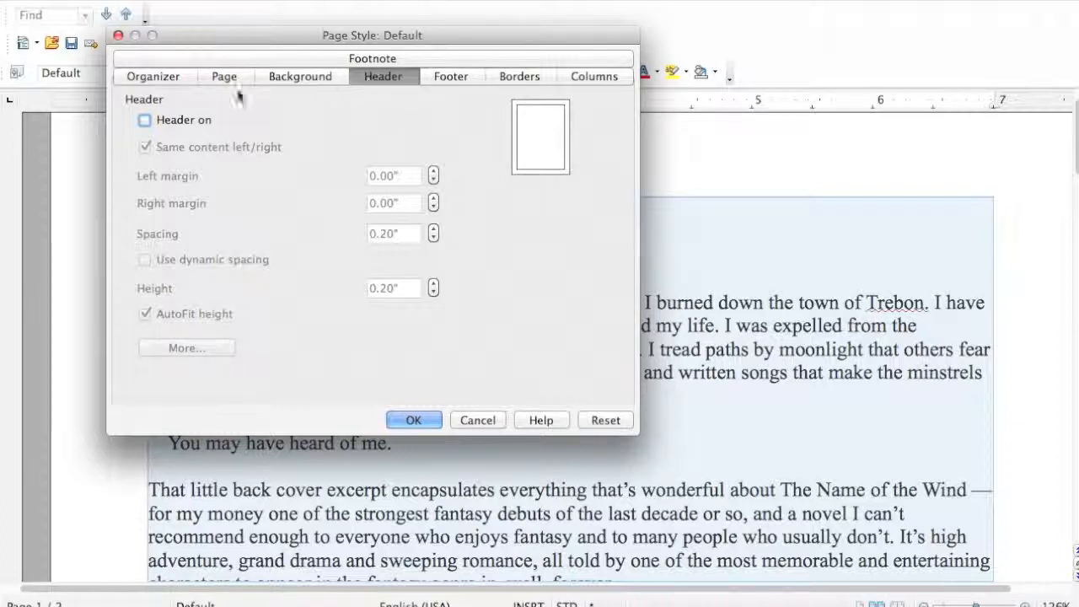
left_click(145, 120)
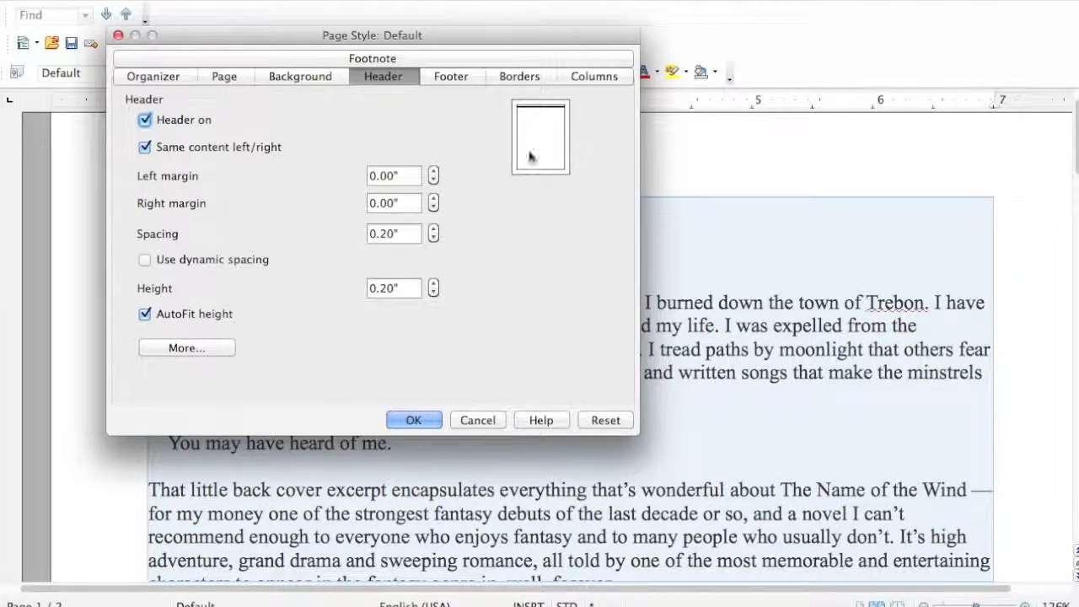
left_click(477, 418)
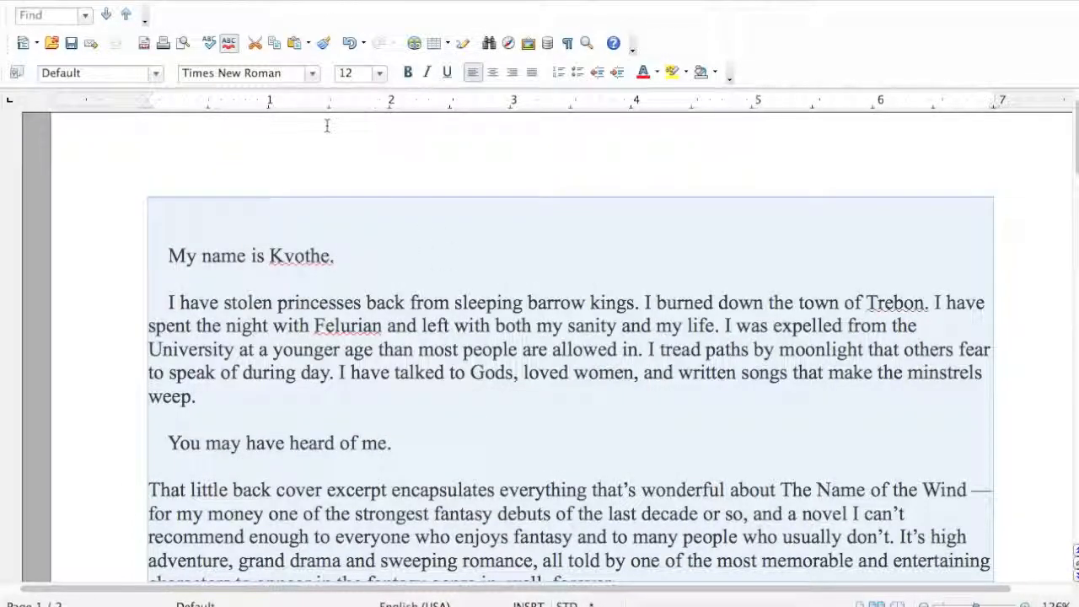
Step: Turn on the header in the Default page style, keeping same content left/right and AutoFit height enabled and leaving the footer off
left_click(325, 228)
right_click(326, 228)
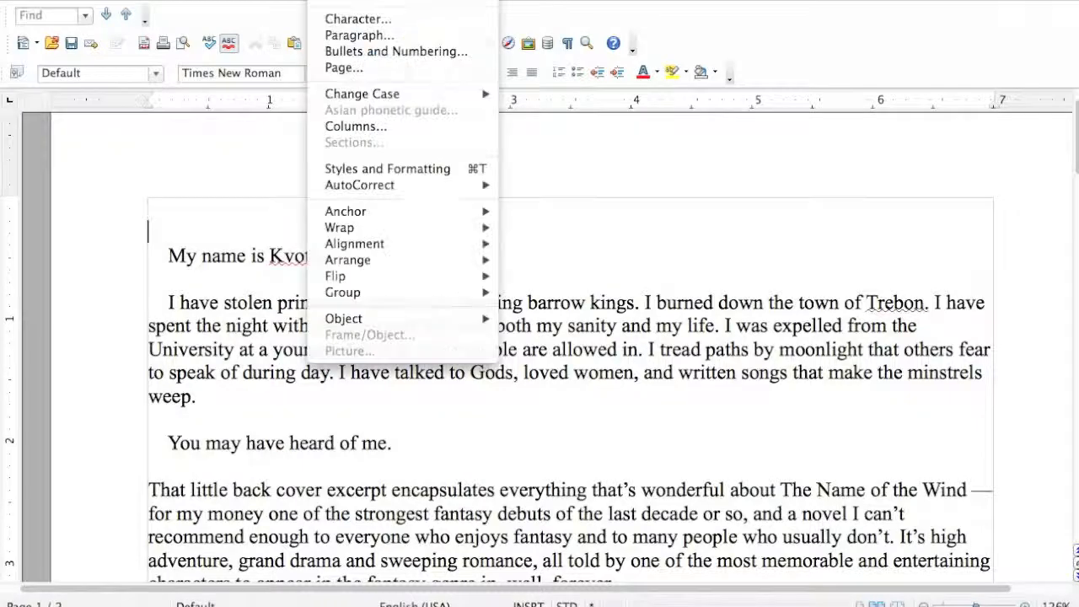
left_click(339, 69)
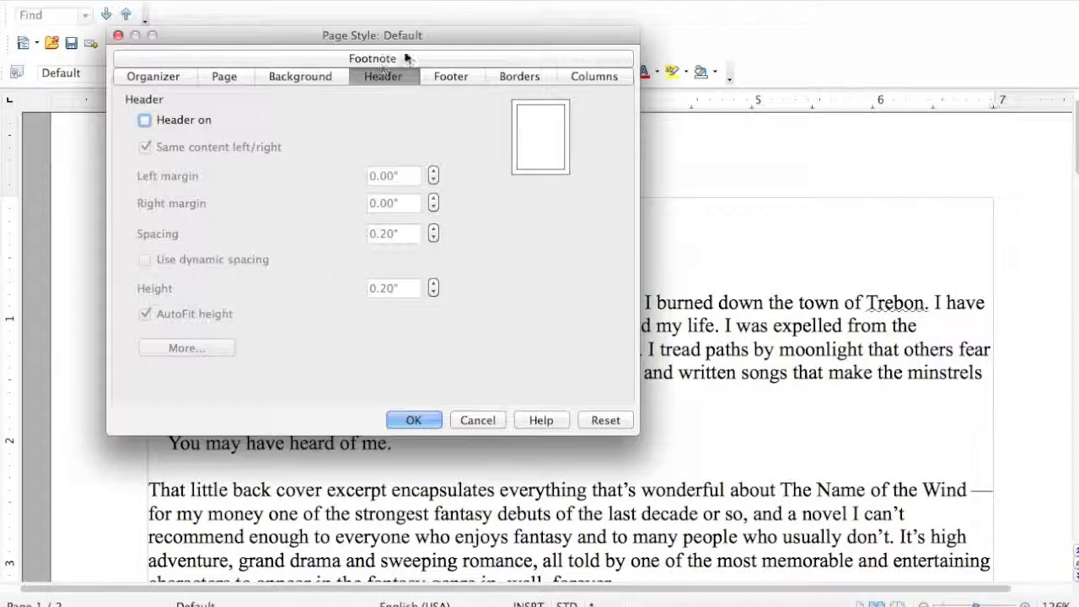
left_click(443, 77)
left_click(179, 122)
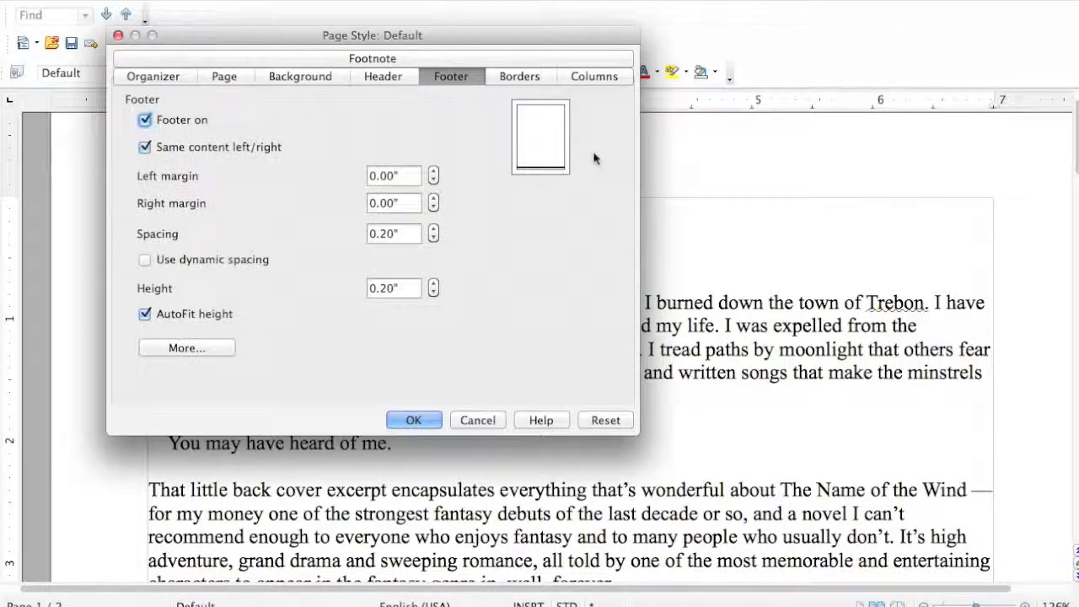
left_click(145, 119)
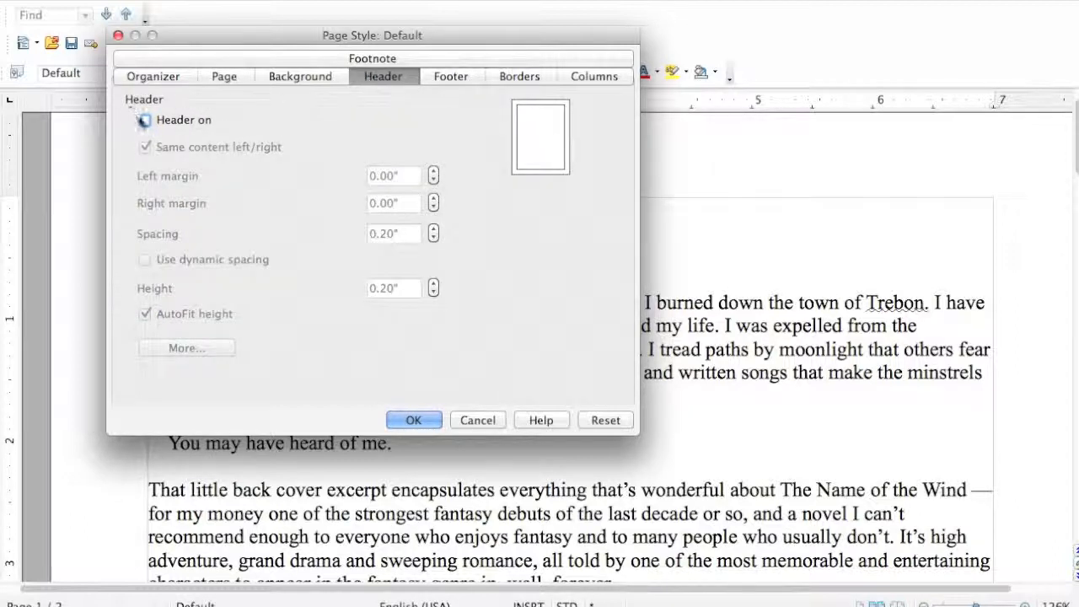
left_click(145, 121)
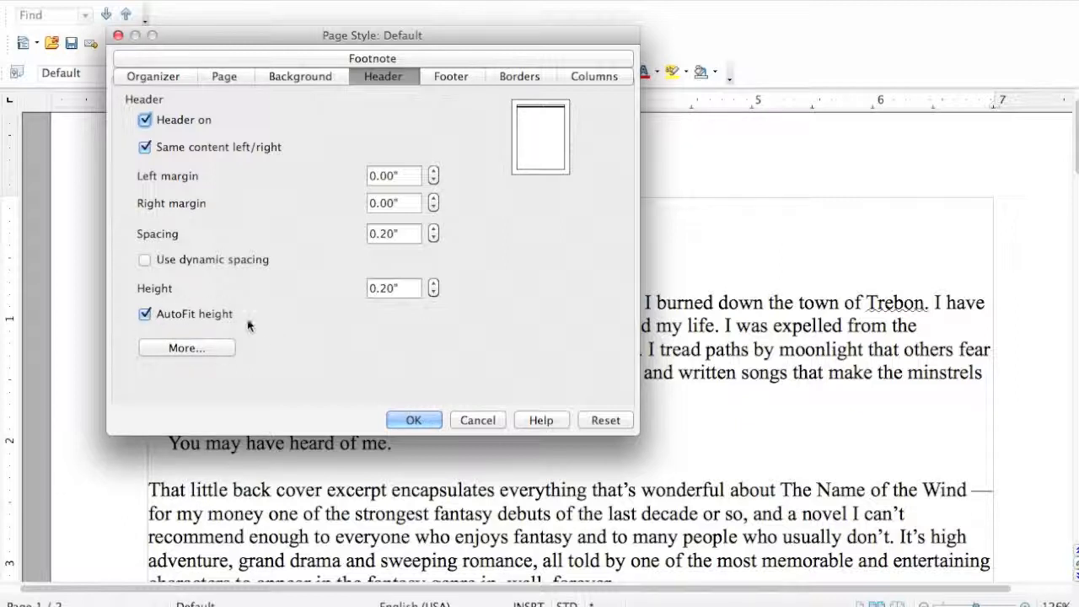
left_click(415, 420)
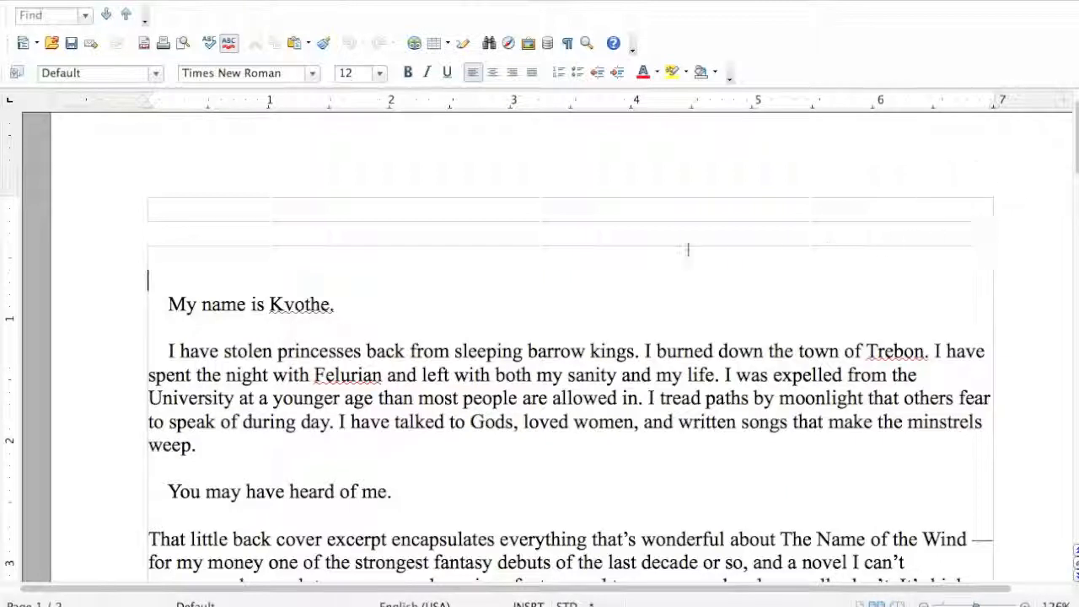
Step: Enter the title "My Fantasy Report" at the start of the page header
left_click(161, 205)
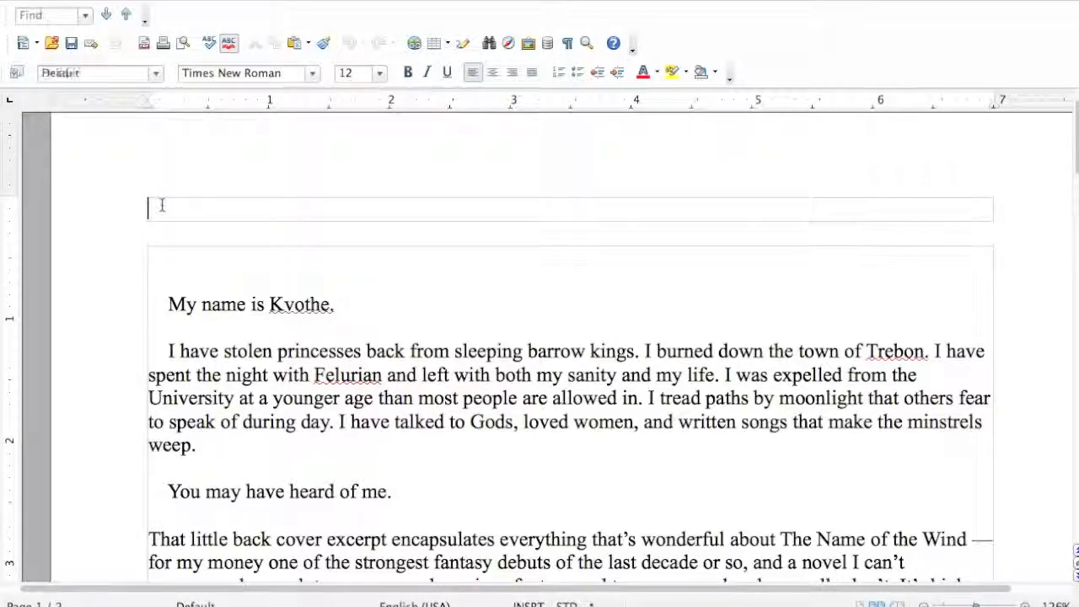
type("My ")
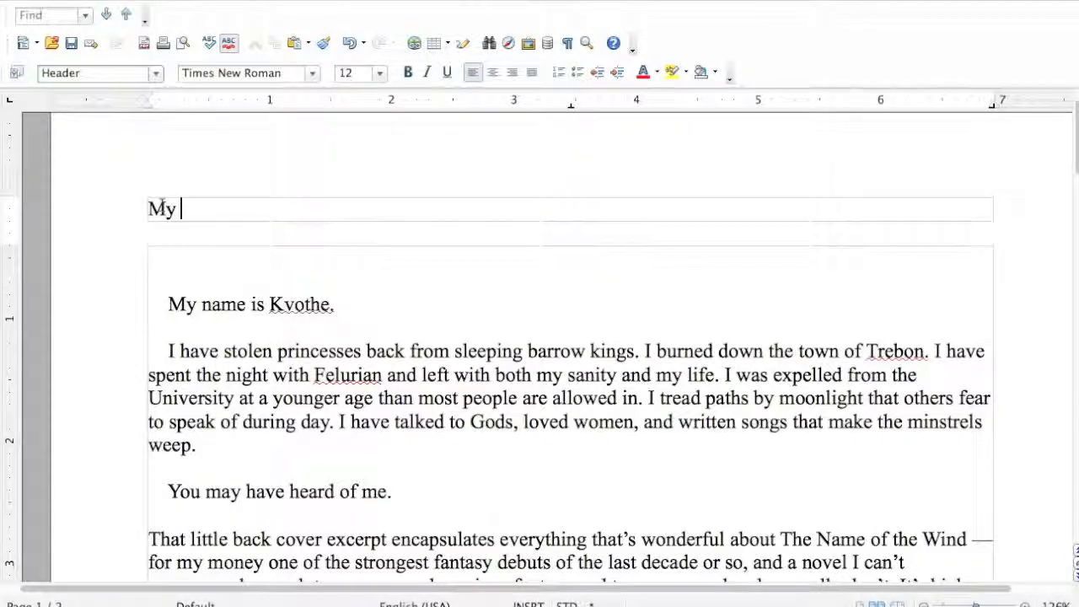
type("Fant")
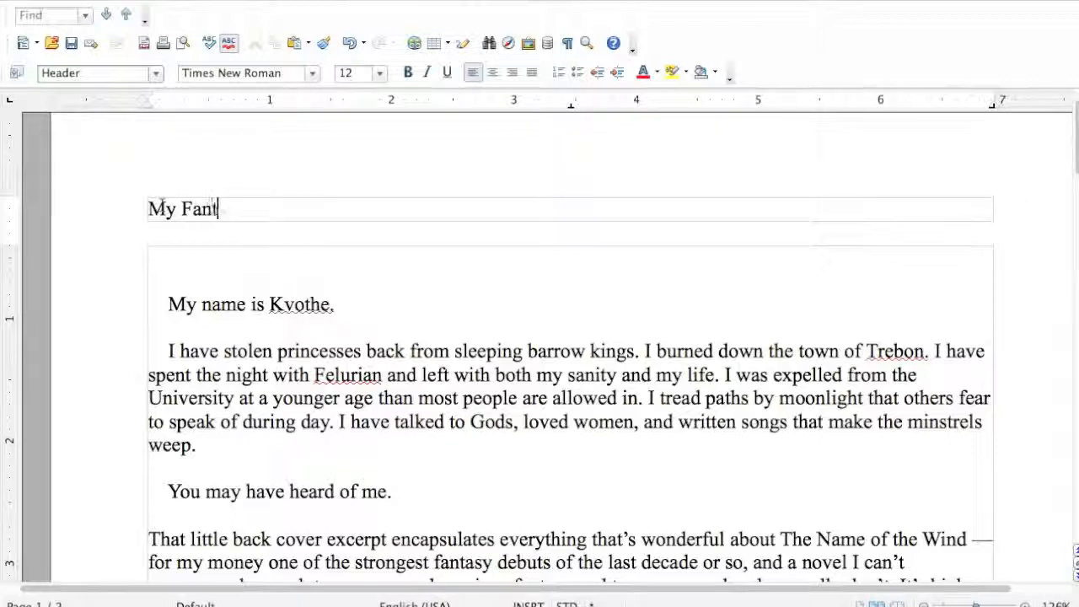
type("asy Report")
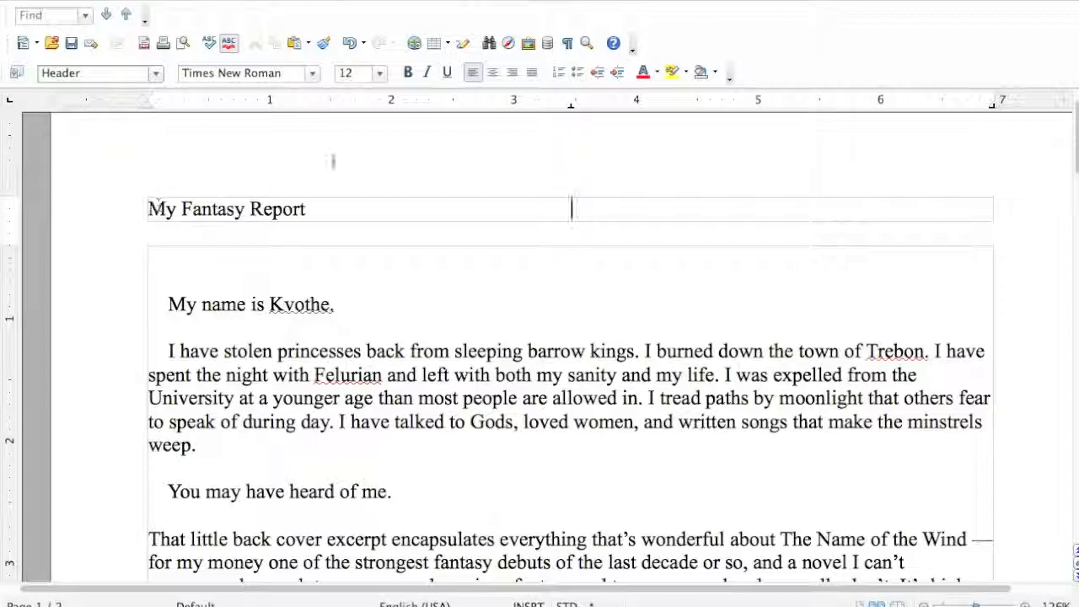
Step: Add a tab after the header title, set a tab stop at about 5.5 inches, and enter "page " there
key("Tab")
left_click(824, 104)
type("pag")
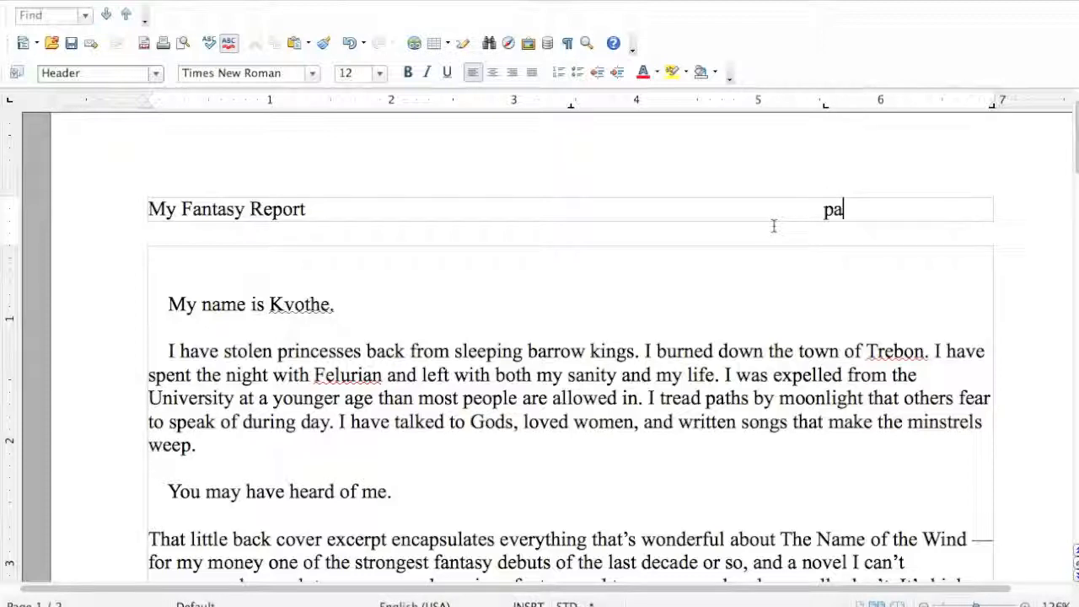
key("BackSpace")
key("BackSpace")
key("BackSpace")
key("BackSpace")
type("page")
Step: Insert a Page Number field after the word "page" in the header
left_click(282, 0)
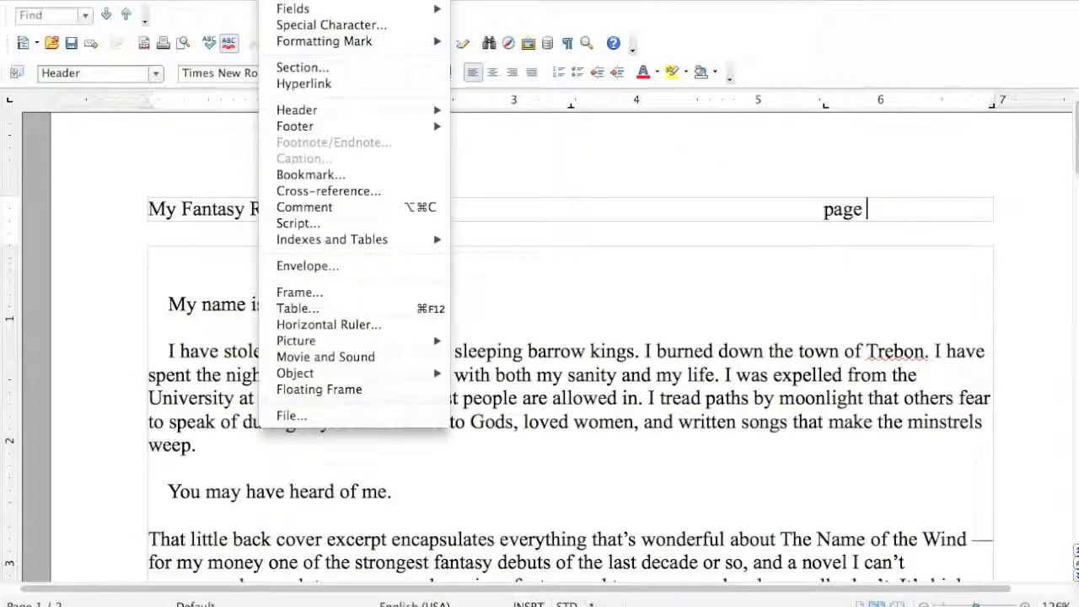
mouse_move(291, 10)
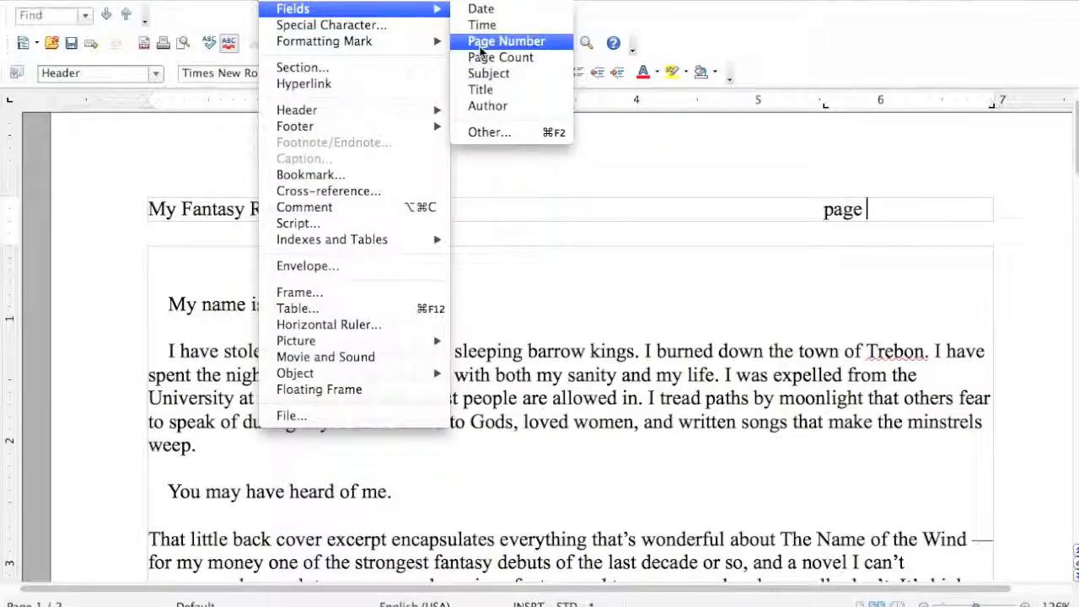
left_click(480, 44)
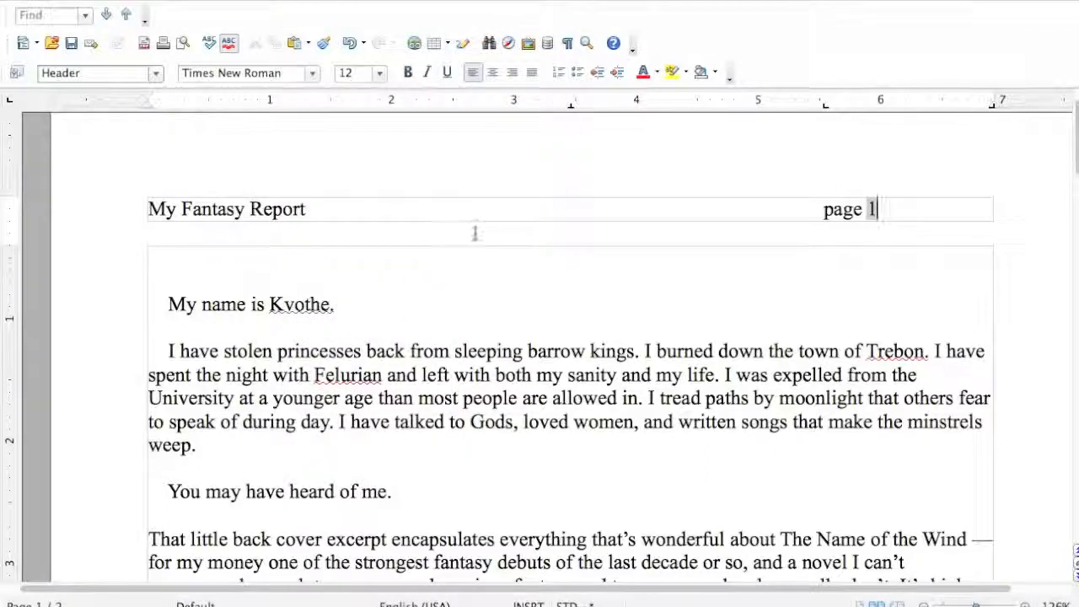
Step: Copy the whole article and paste it repeatedly at the end of the document until it is 24 pages long
left_click(349, 347)
key("ctrl+a")
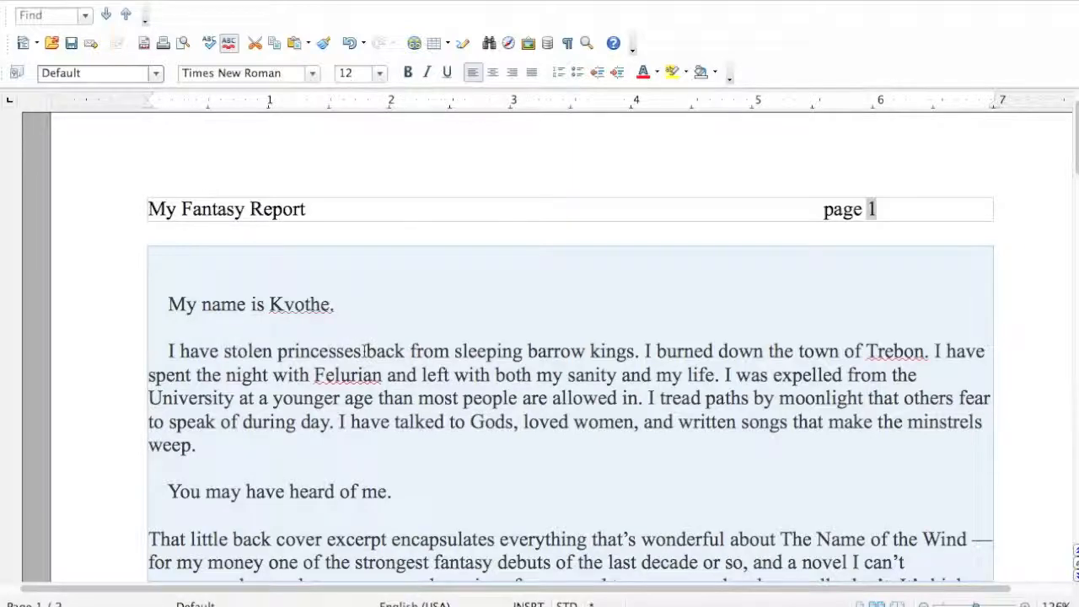
scroll(364, 351, "down", 5)
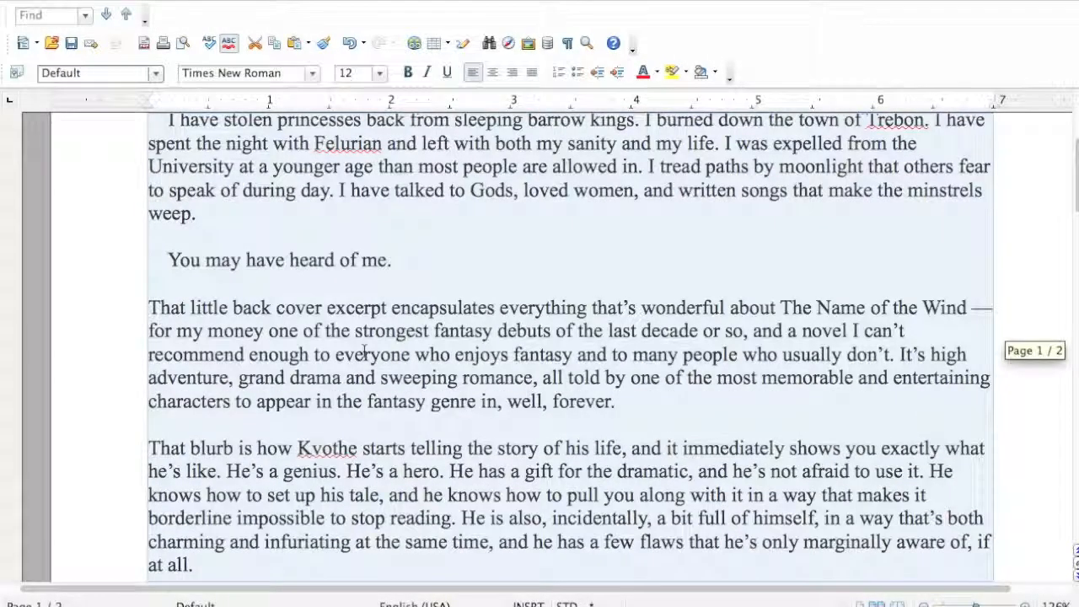
scroll(364, 350, "down", 20)
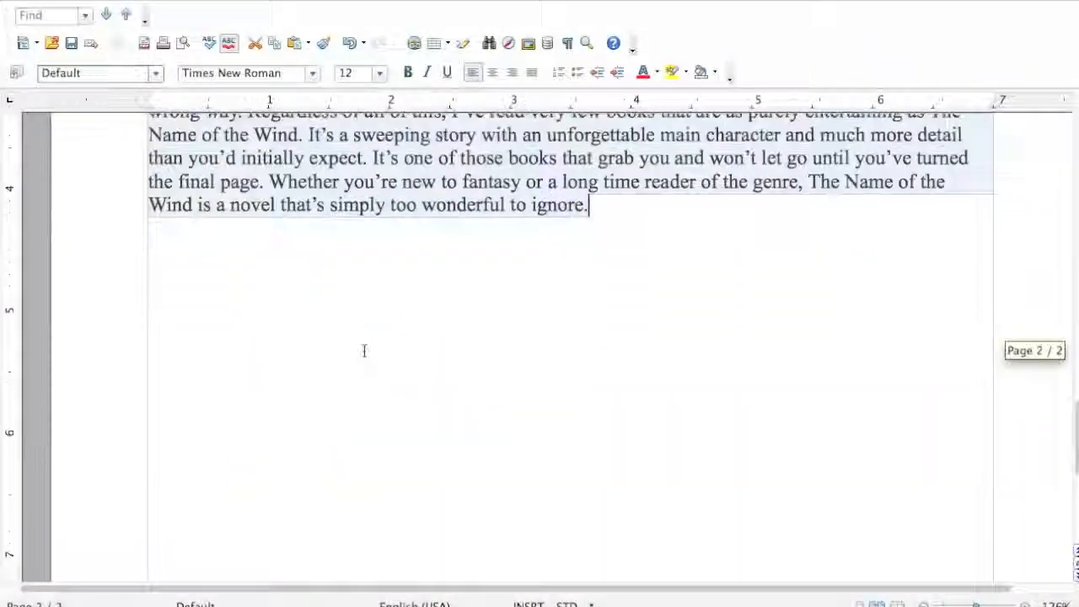
left_click(364, 350)
key("Return")
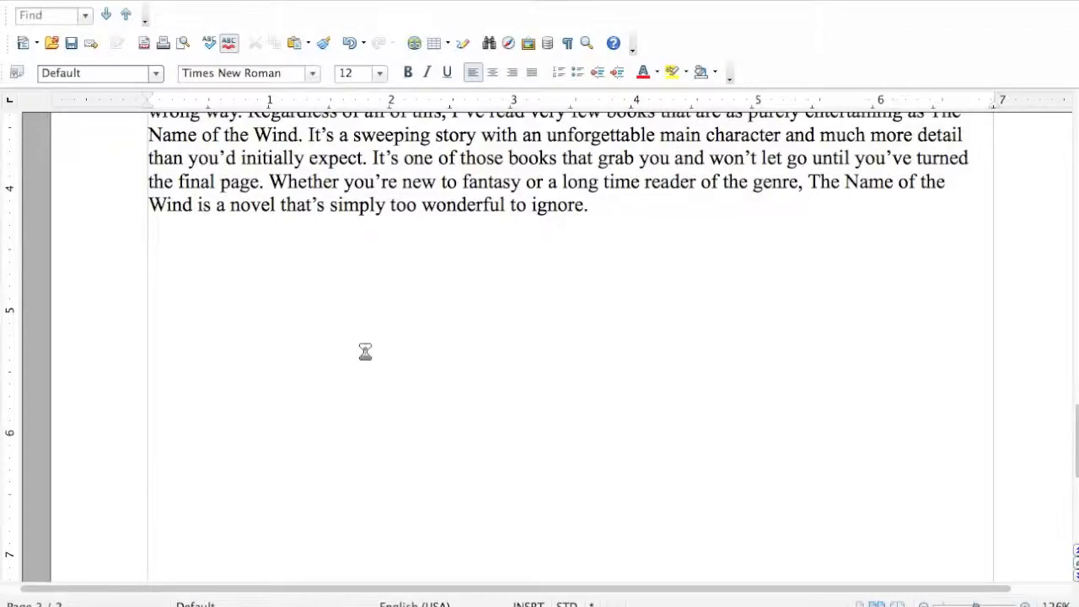
Step: Look through the lengthened document, checking the header title and page number at the top of the first four pages
scroll(364, 351, "up", 5)
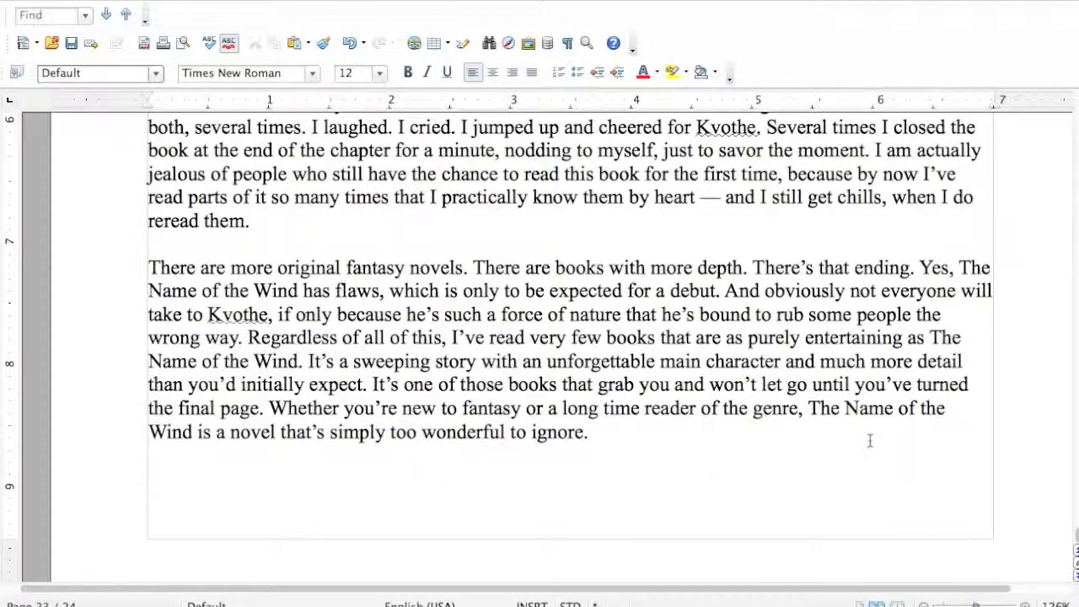
scroll(1062, 262, "down", 2)
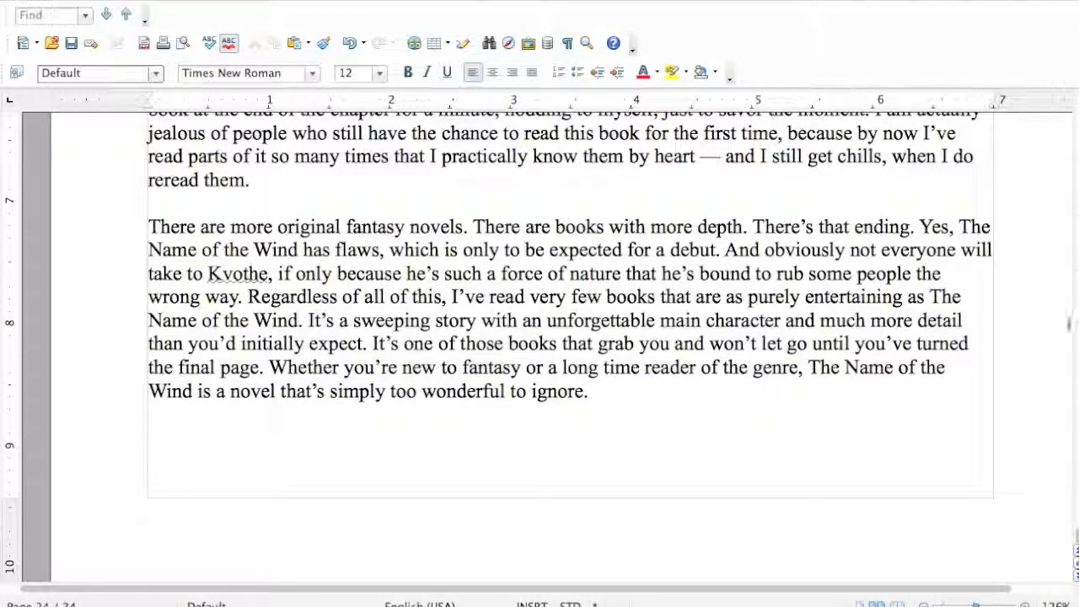
scroll(539, 351, "down", 2)
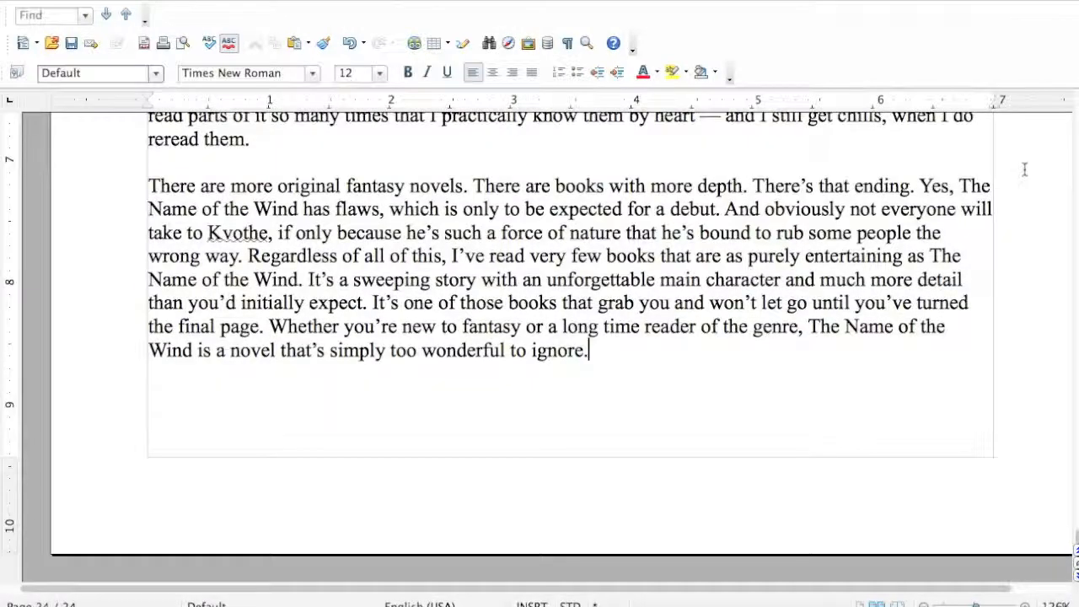
scroll(1072, 148, "up", 5)
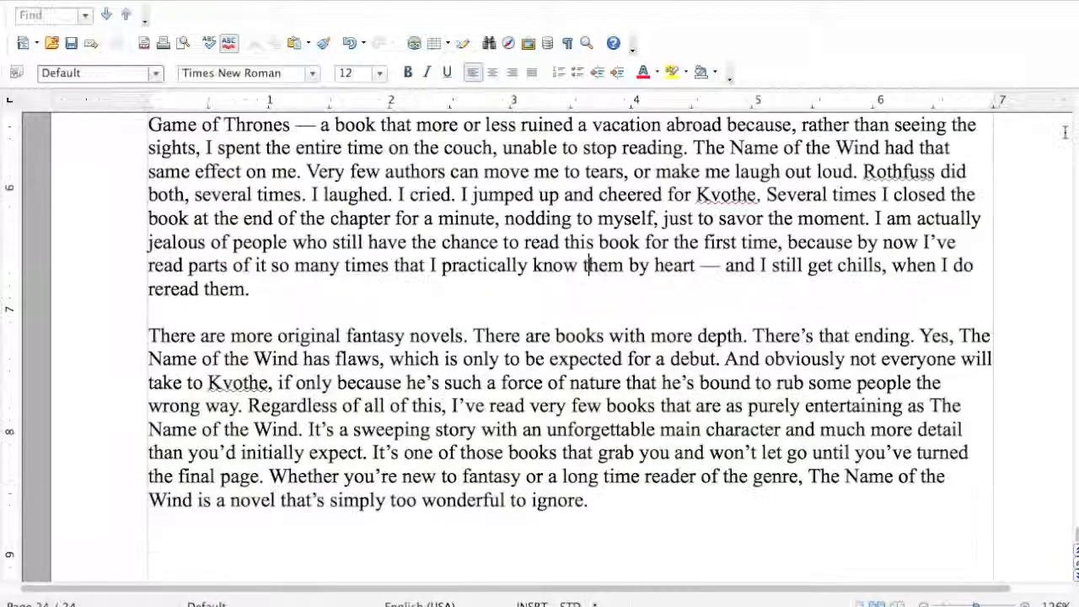
scroll(1074, 147, "up", 20)
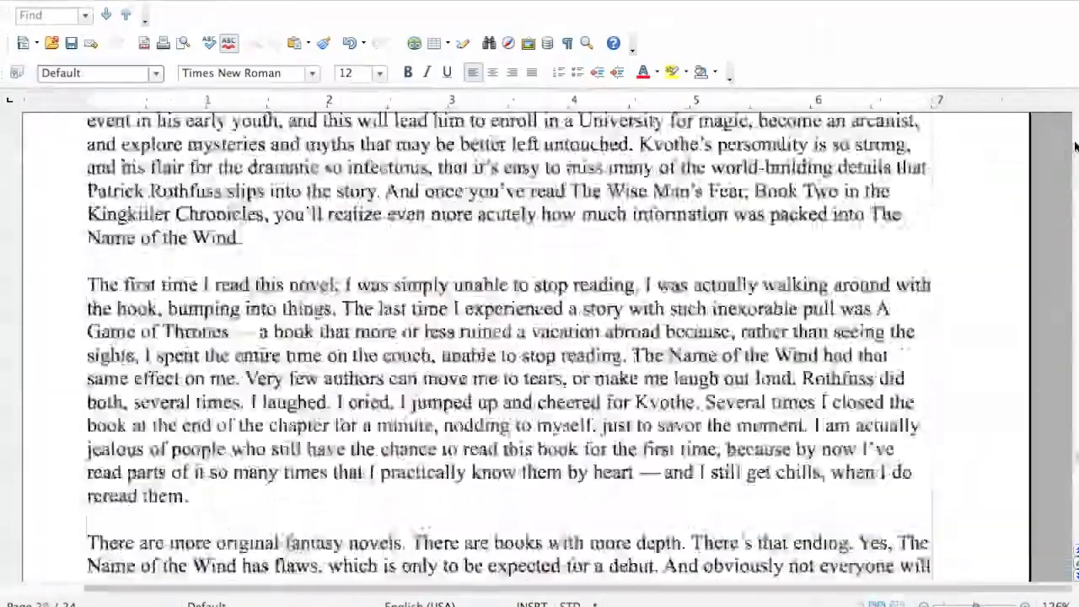
scroll(1074, 147, "up", 20)
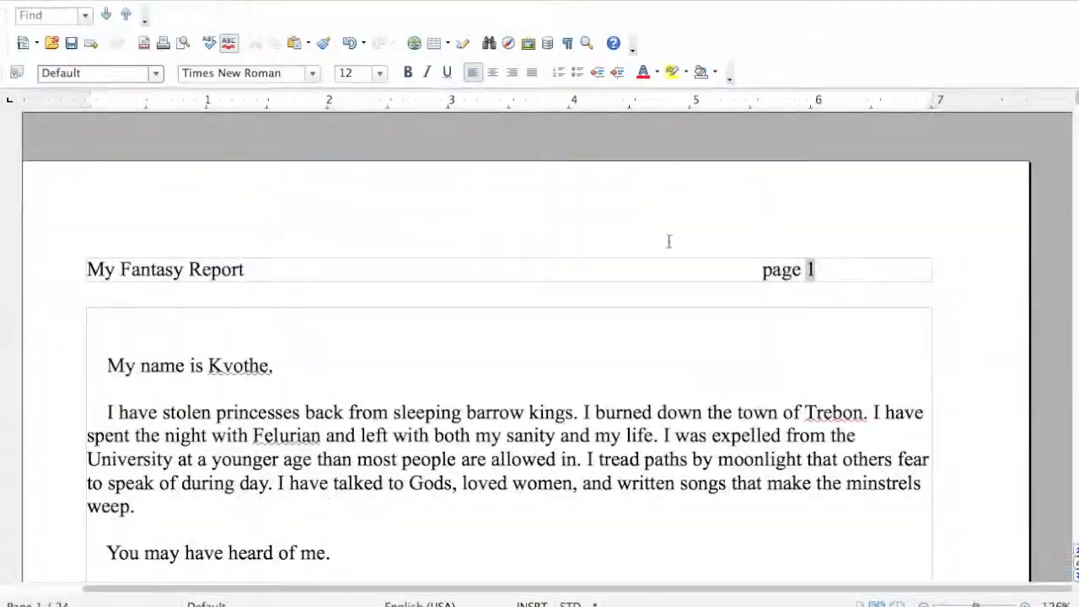
scroll(607, 291, "down", 4)
scroll(607, 290, "down", 8)
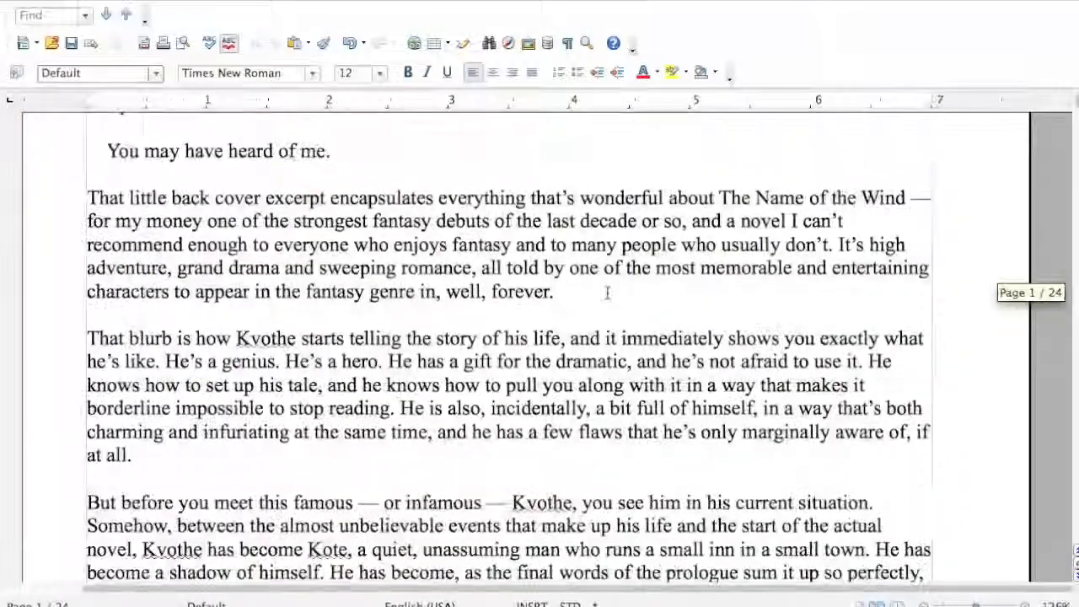
scroll(609, 287, "down", 3)
scroll(609, 289, "down", 20)
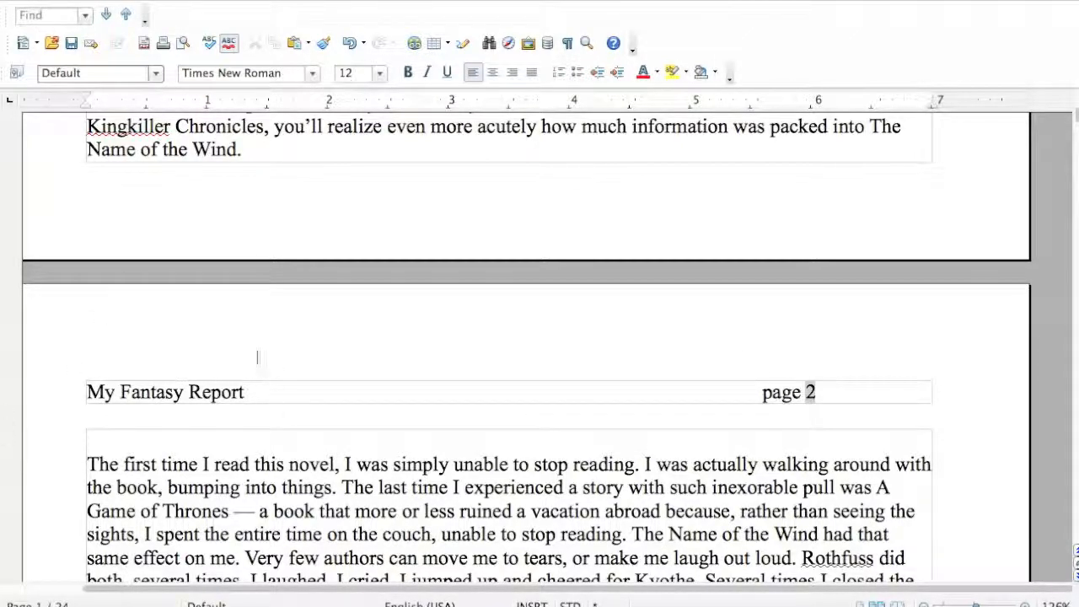
scroll(224, 442, "down", 20)
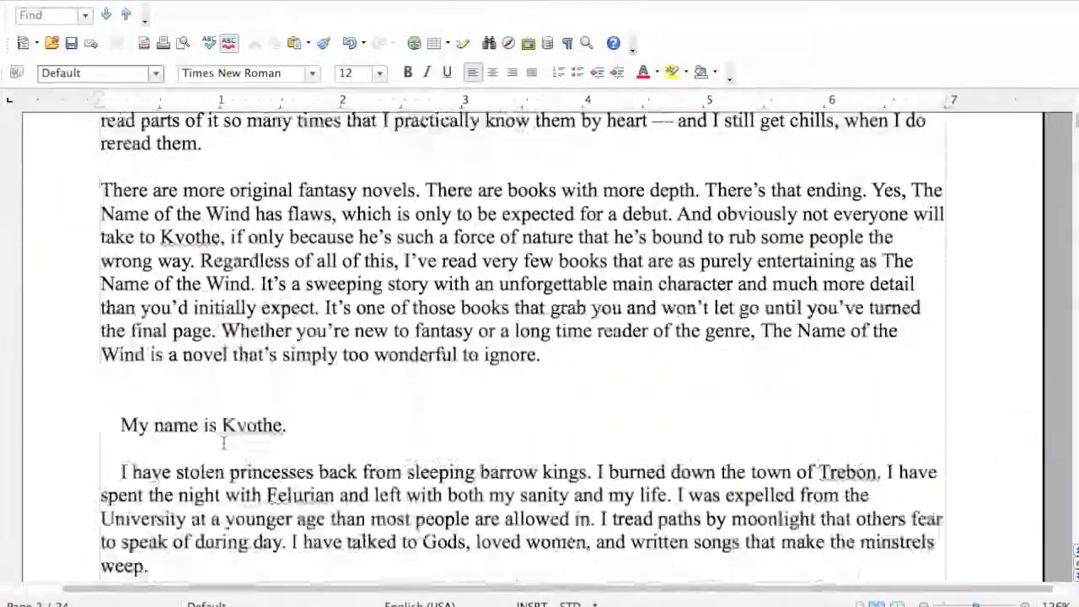
scroll(223, 442, "down", 9)
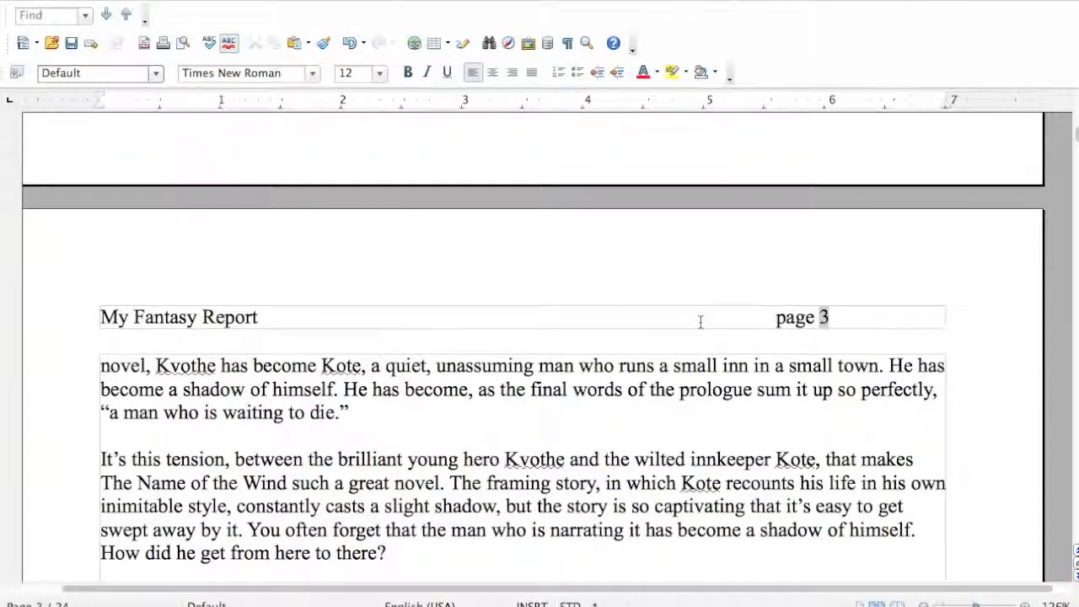
scroll(700, 322, "down", 15)
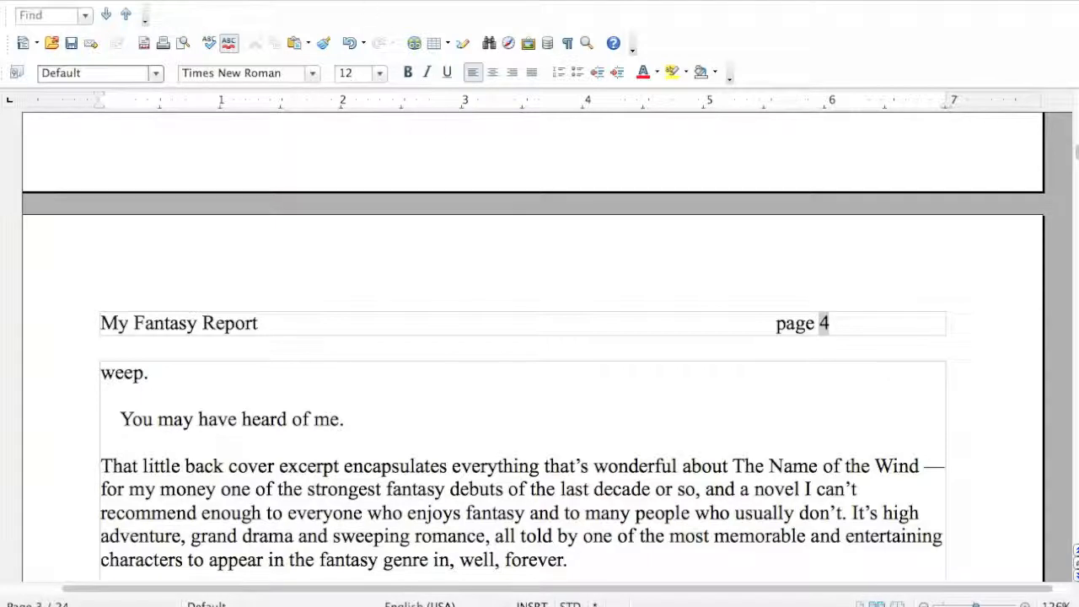
Step: Review the header and footer settings of the Default page style and close them without changes
left_click(337, 0)
left_click(343, 74)
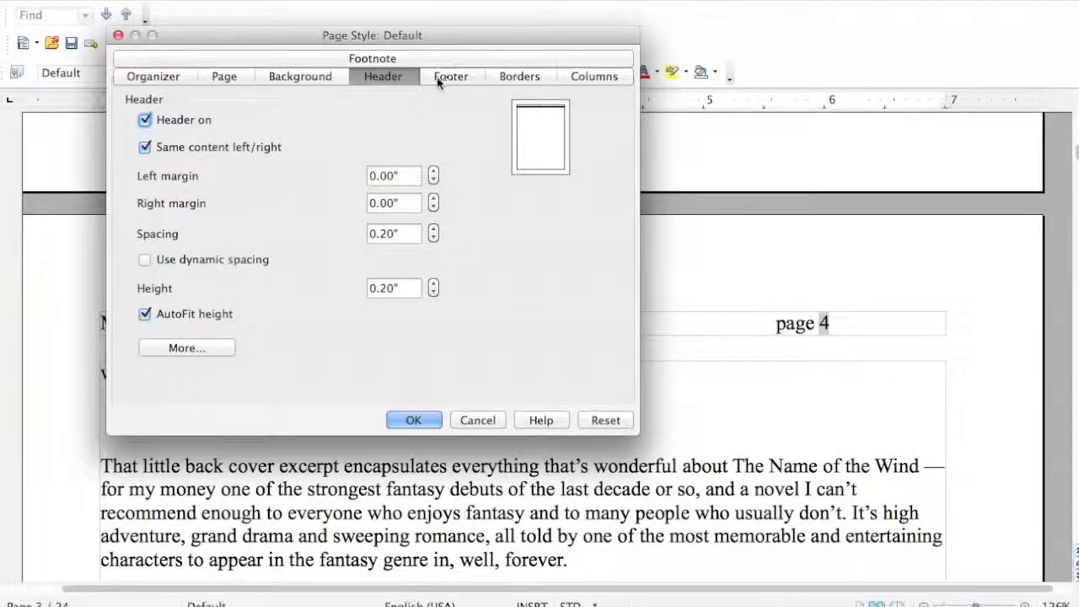
left_click(437, 76)
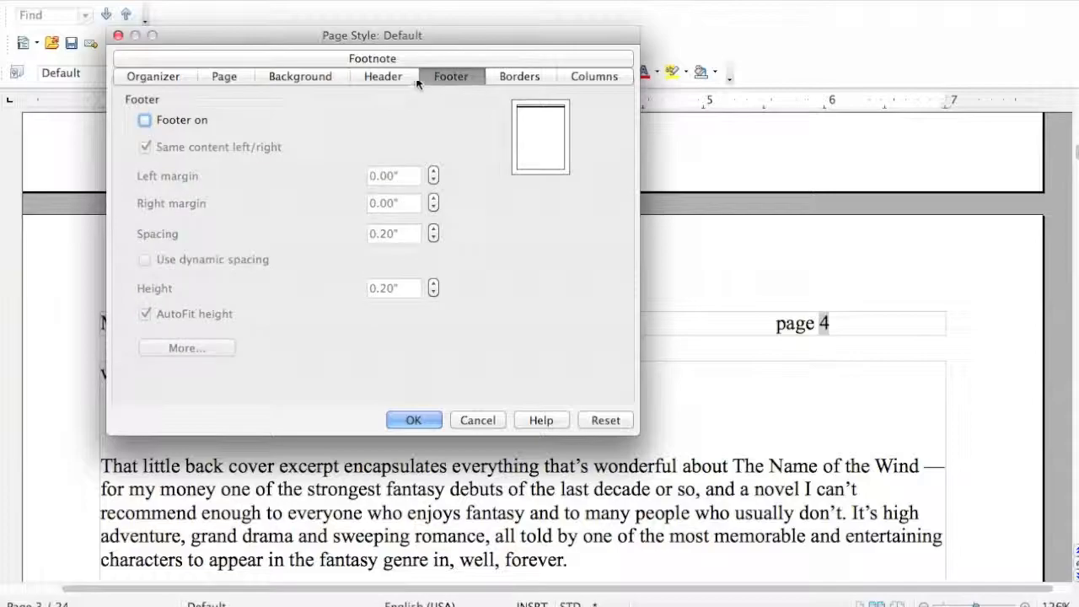
left_click(386, 77)
left_click(476, 420)
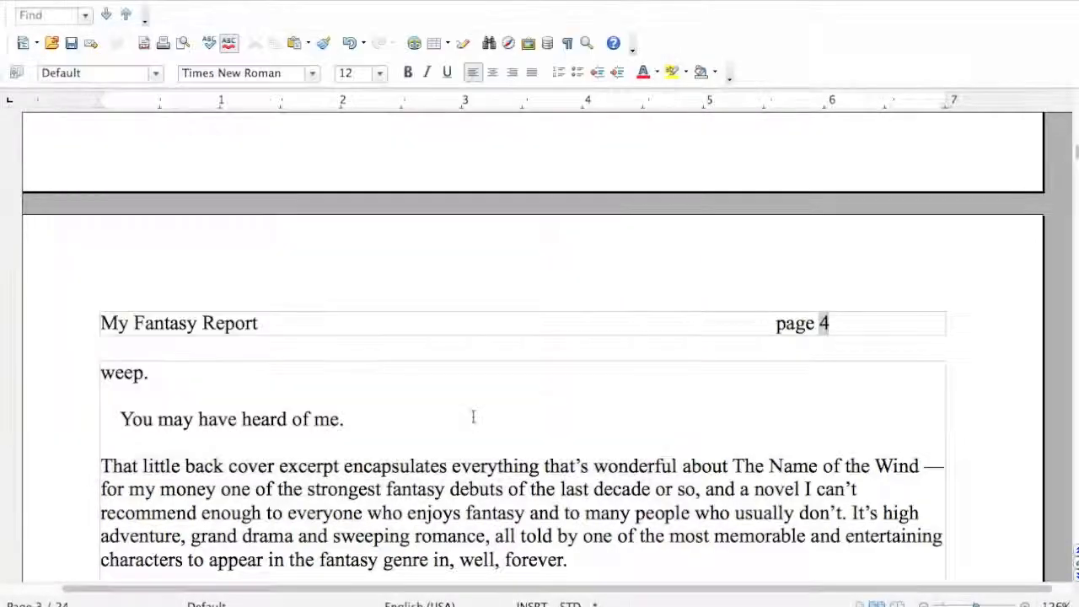
Step: Browse onward to page 6 to check that the header and its page number repeat
scroll(437, 434, "down", 15)
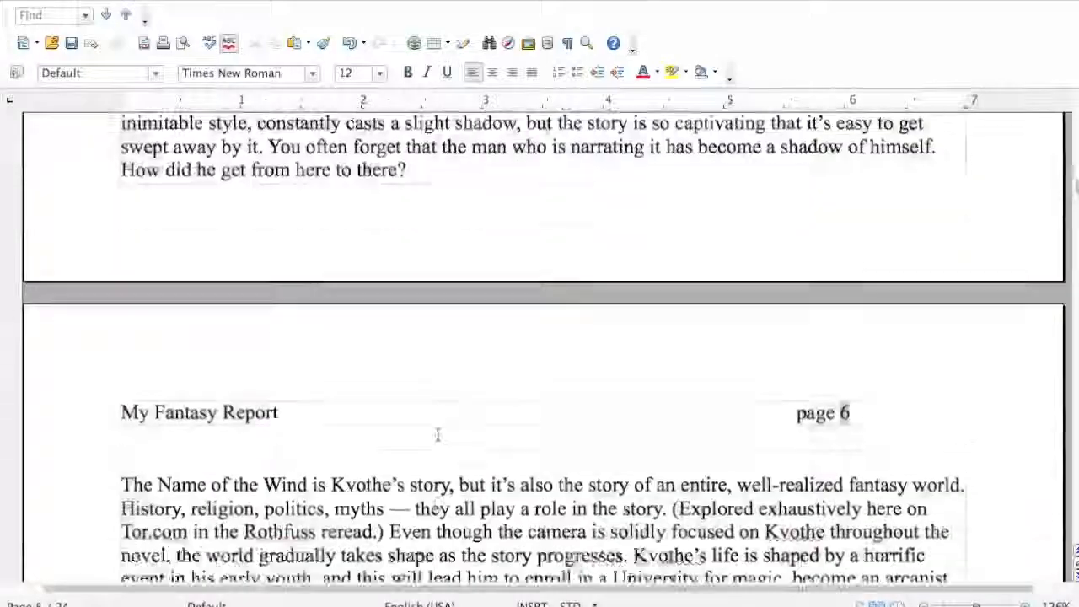
scroll(437, 434, "up", 5)
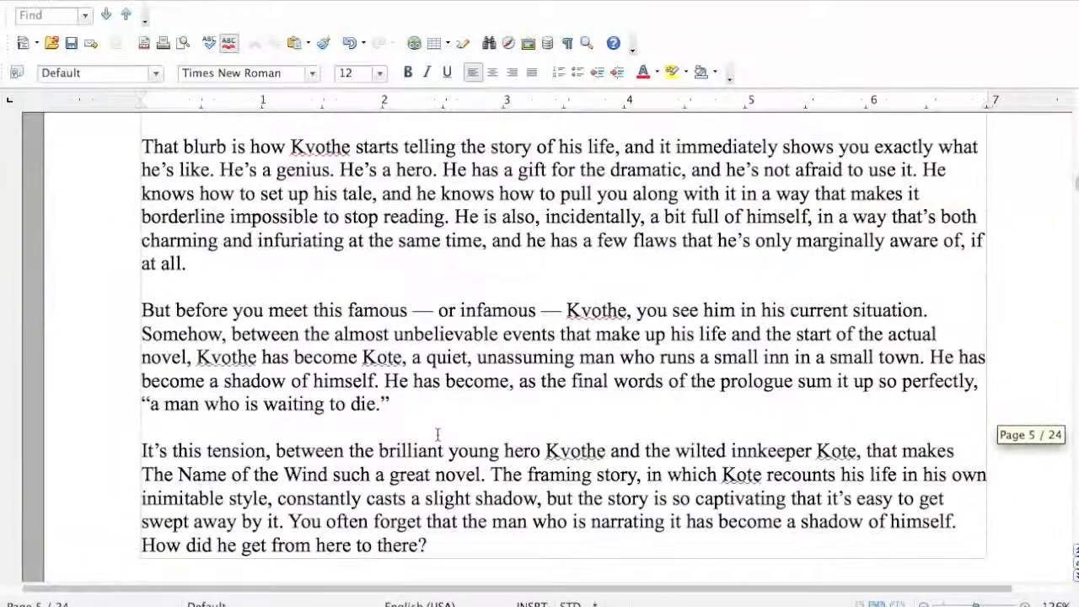
scroll(437, 434, "down", 12)
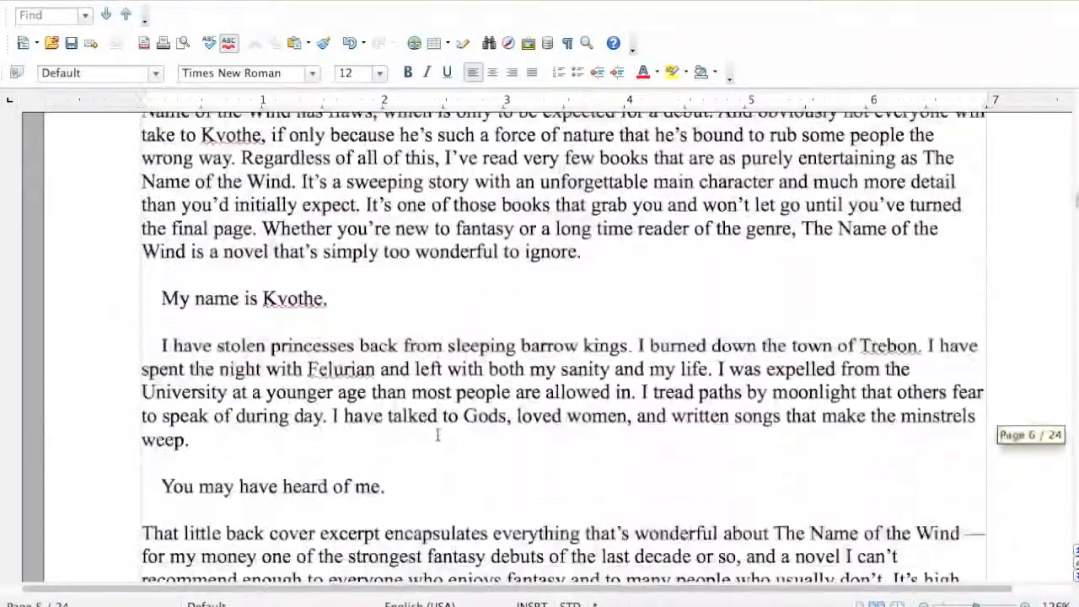
Step: Browse from page 6 to the end of page 7 and check the header at the top of page 8
scroll(438, 434, "down", 5)
scroll(437, 434, "up", 4)
scroll(438, 434, "down", 4)
scroll(438, 434, "down", 15)
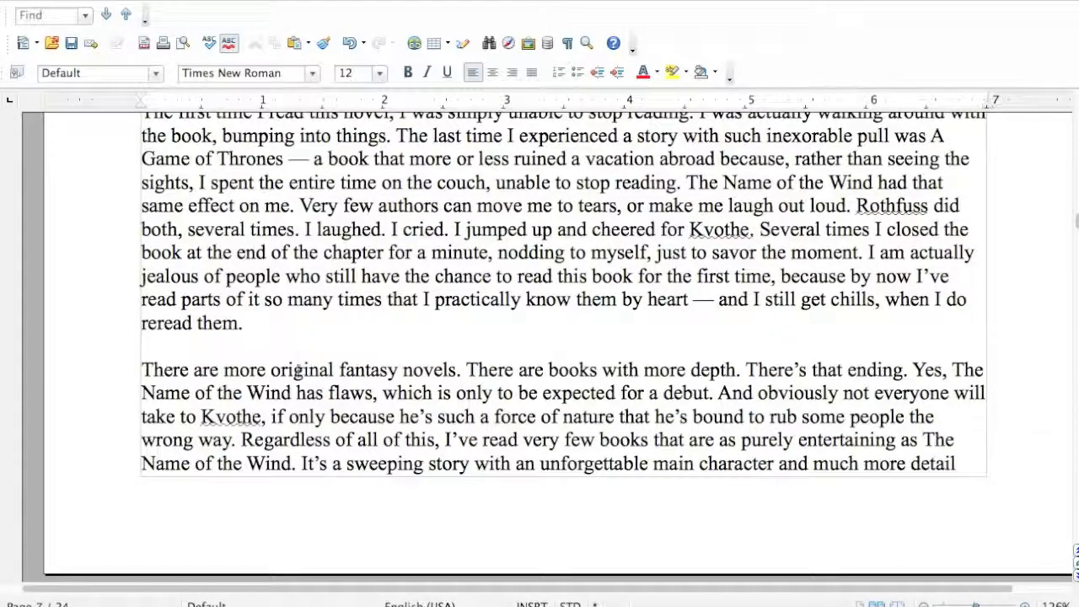
scroll(303, 388, "down", 8)
scroll(315, 412, "up", 6)
scroll(314, 411, "up", 1)
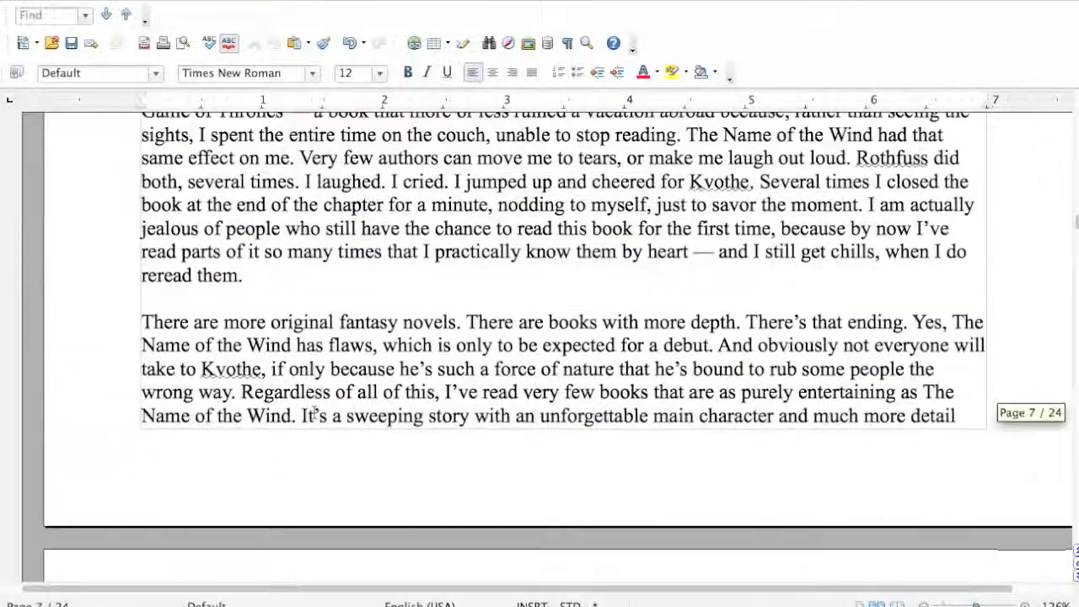
scroll(314, 411, "down", 3)
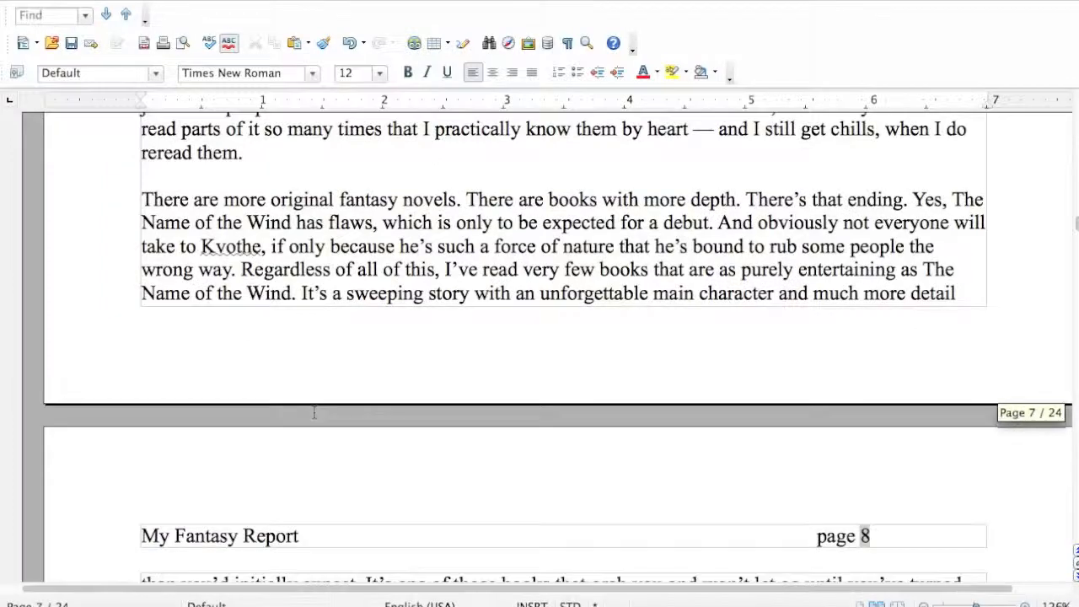
scroll(308, 413, "up", 3)
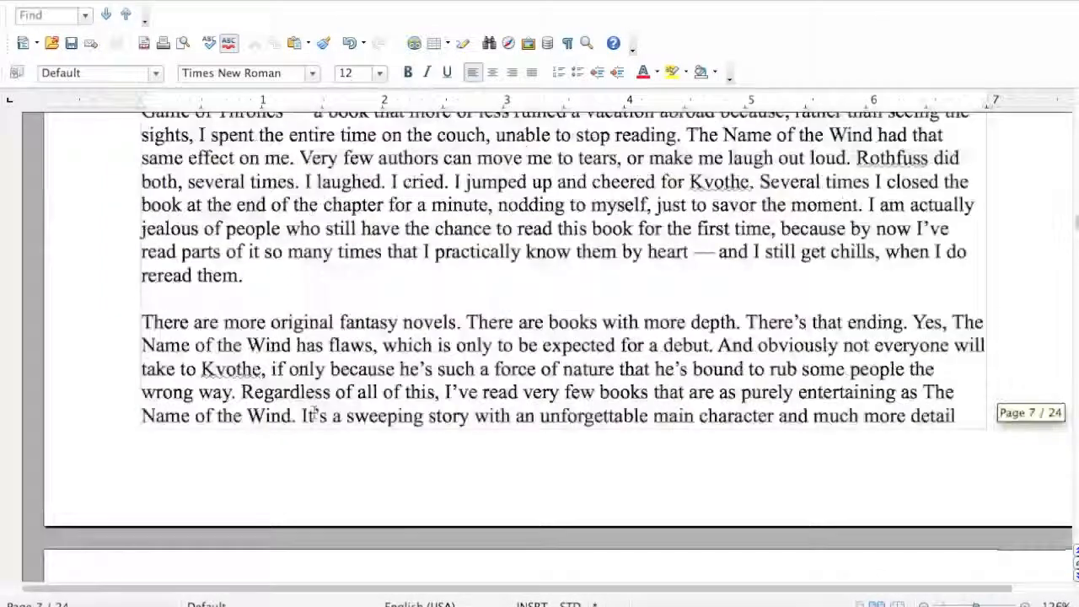
Step: Insert a page break at the blank line above the paragraph "There are more original fantasy novels" on page 7, leaving the break style at [None]
left_click(199, 301)
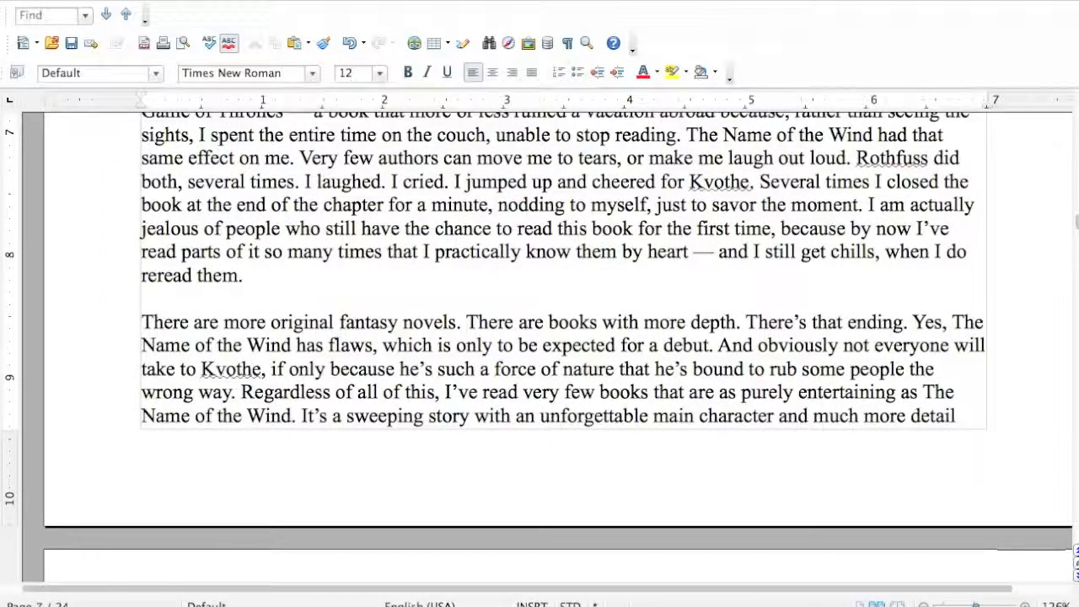
left_click(280, 0)
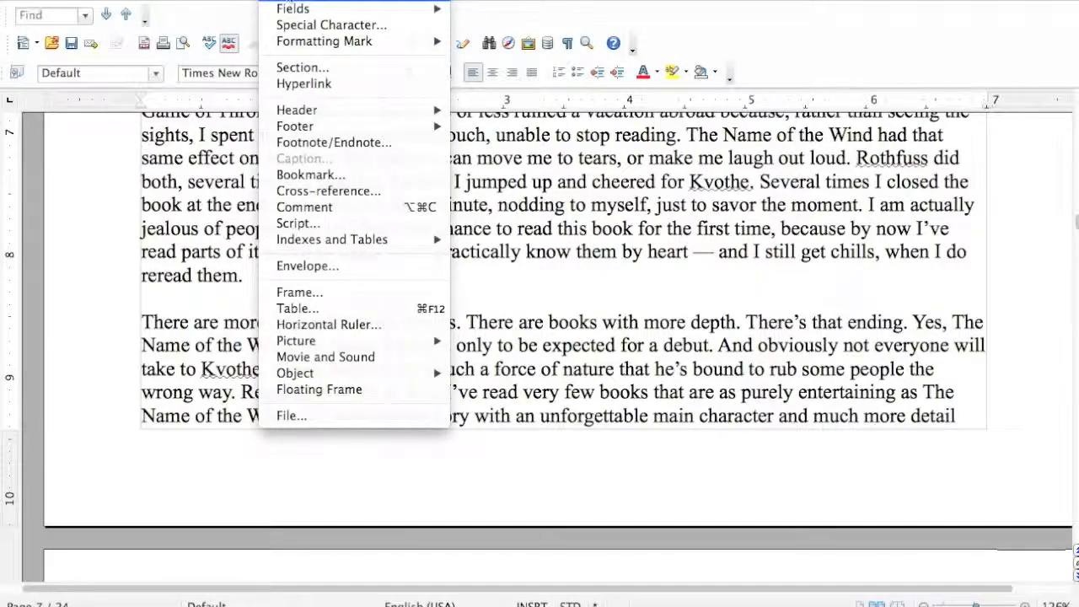
left_click(287, 2)
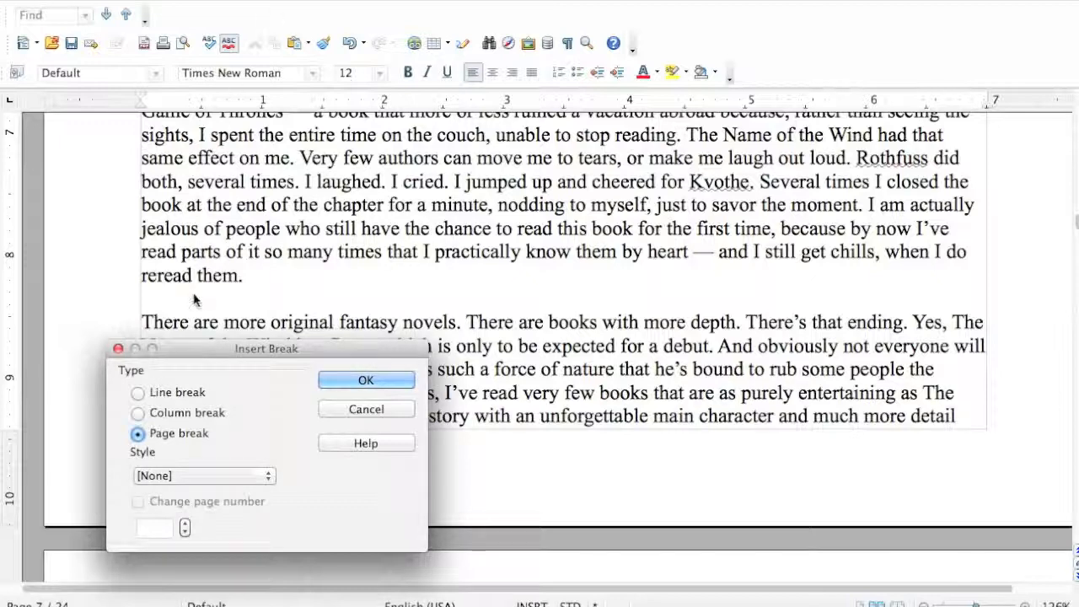
left_click(177, 393)
left_click(172, 412)
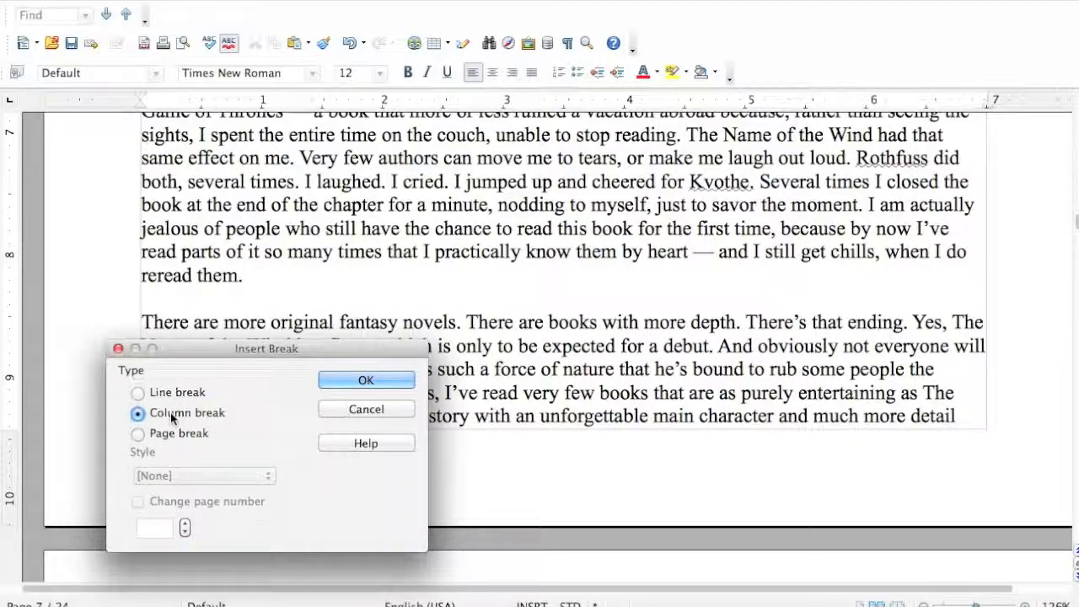
left_click(159, 435)
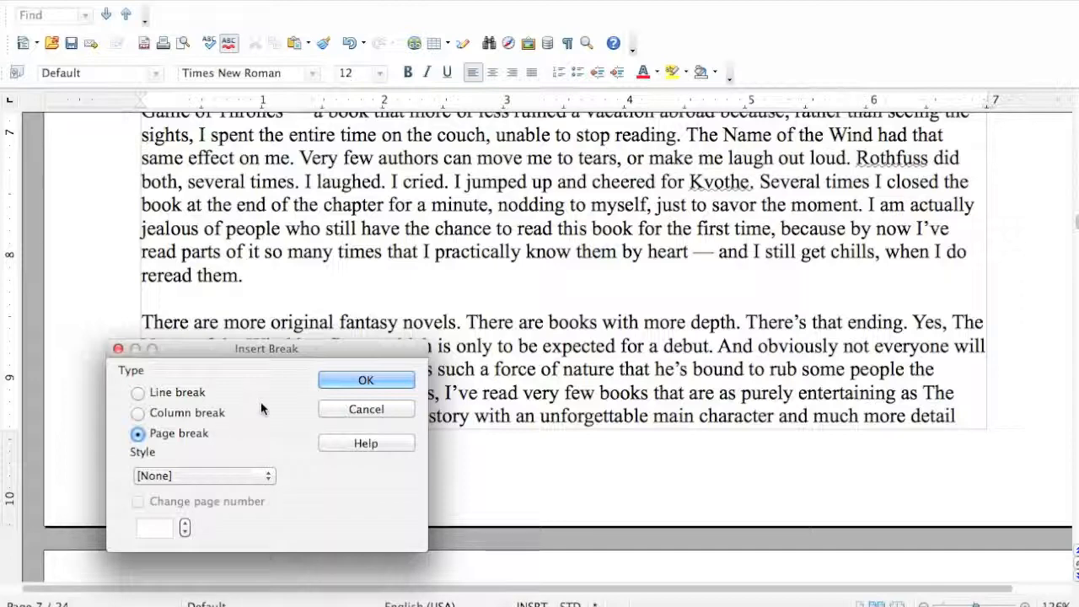
left_click(365, 381)
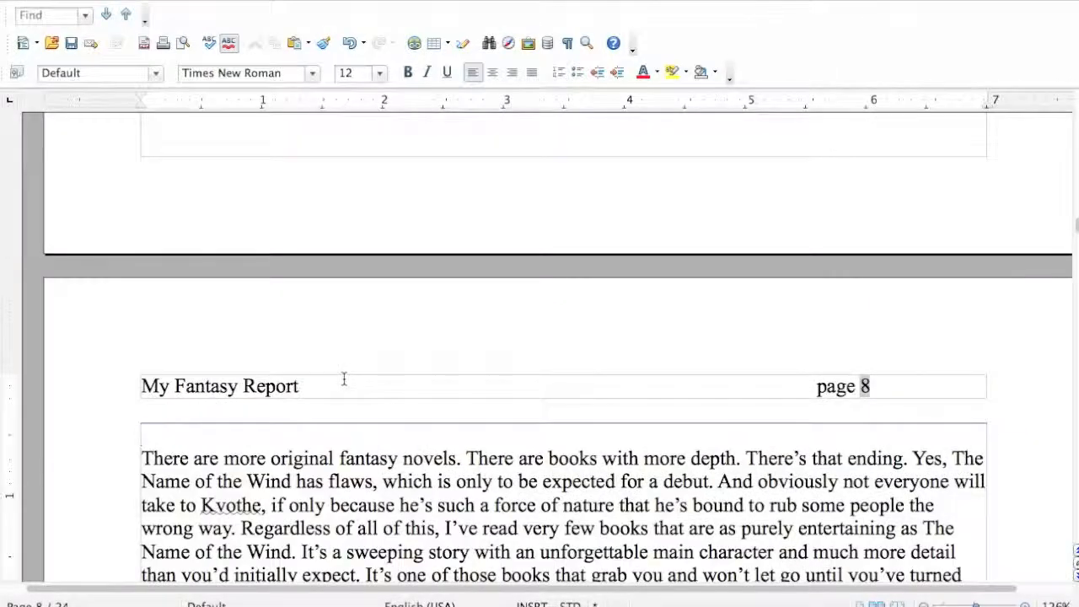
scroll(343, 381, "up", 3)
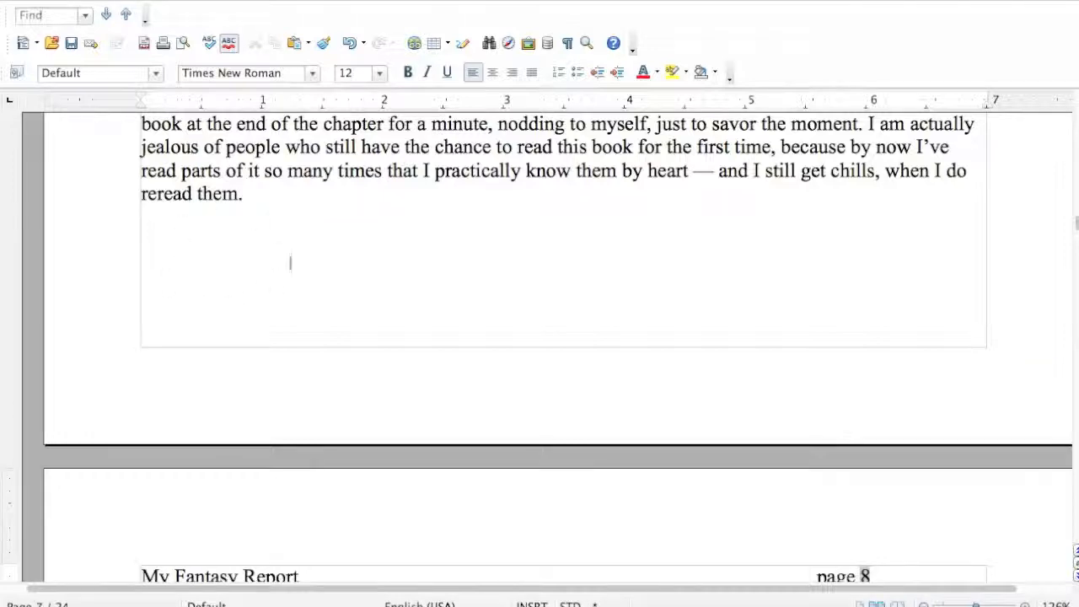
scroll(258, 338, "down", 5)
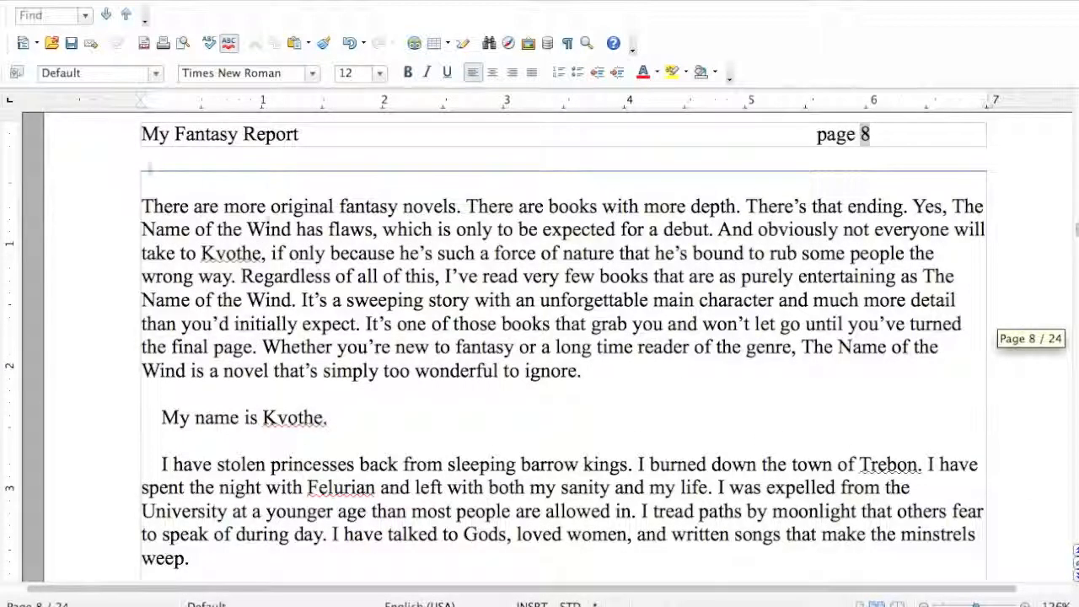
scroll(253, 272, "up", 5)
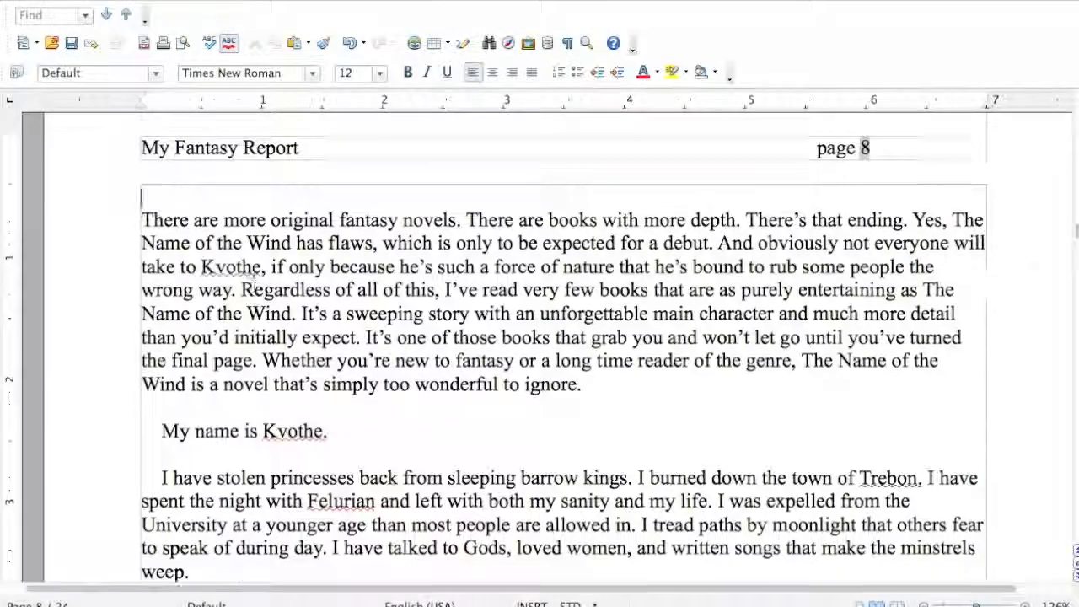
Step: Insert another page break on page 7 after the paragraph ending "packed into The Name of the Wind."
scroll(253, 272, "up", 5)
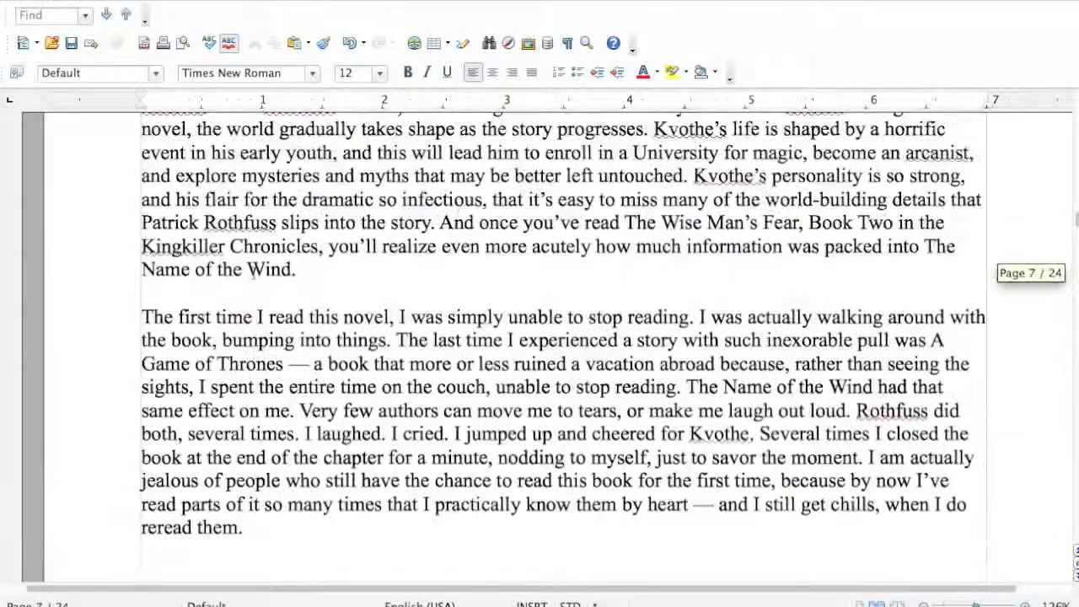
left_click(314, 276)
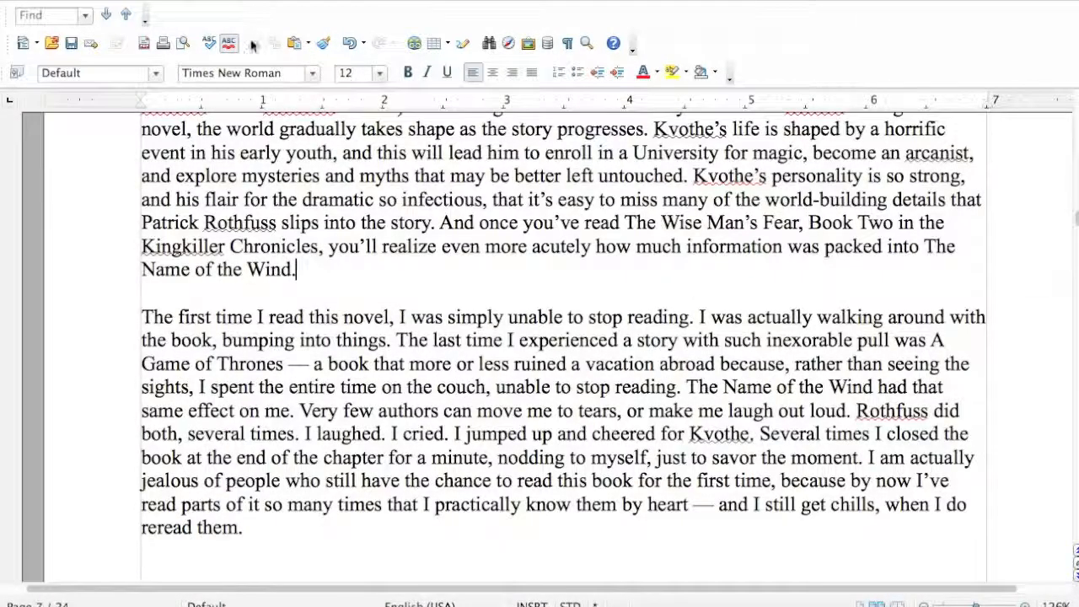
left_click(277, 0)
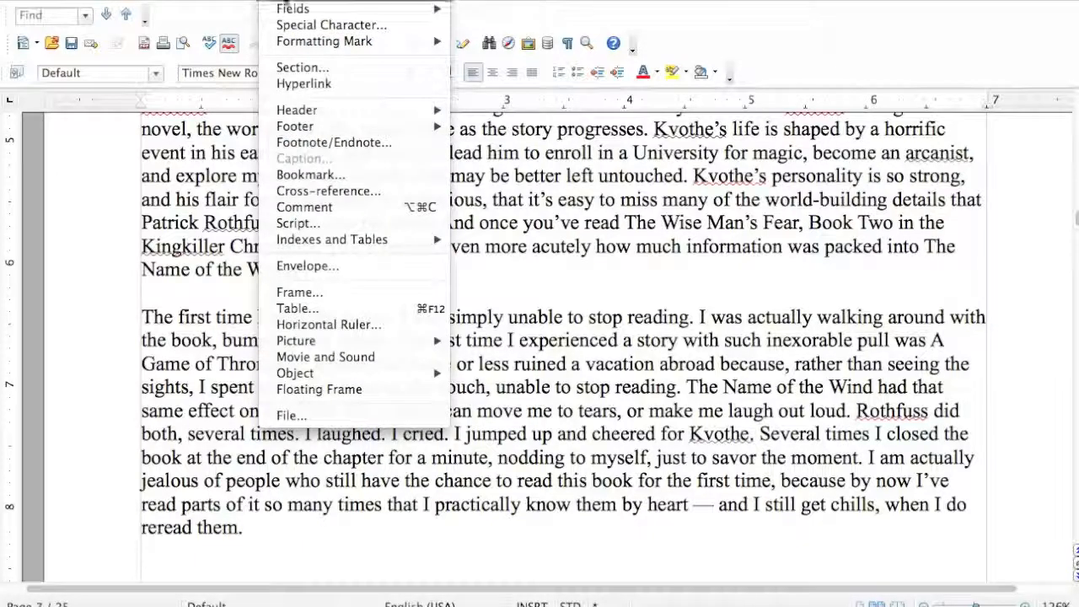
left_click(285, 1)
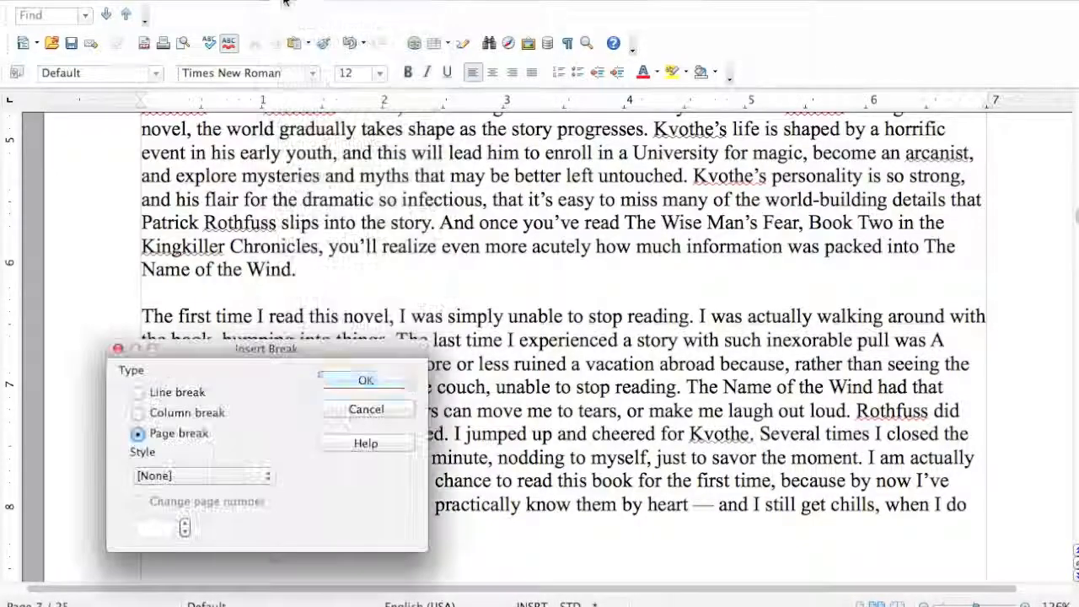
left_click(341, 383)
Step: Look through pages 7 to 9 to examine how the page breaks split the text and how the headers continue
scroll(339, 383, "up", 5)
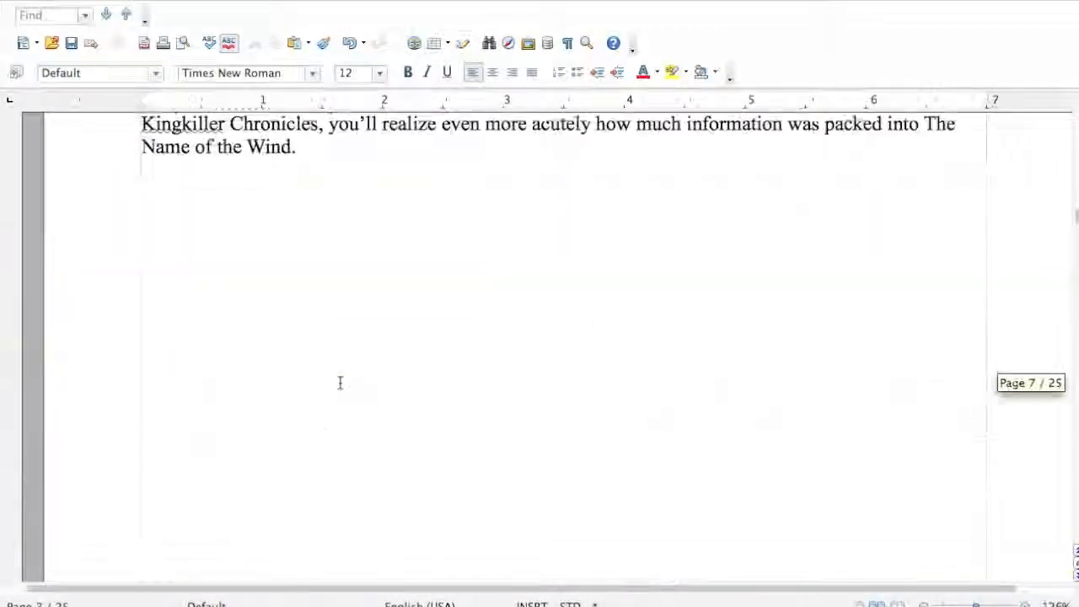
scroll(339, 384, "up", 10)
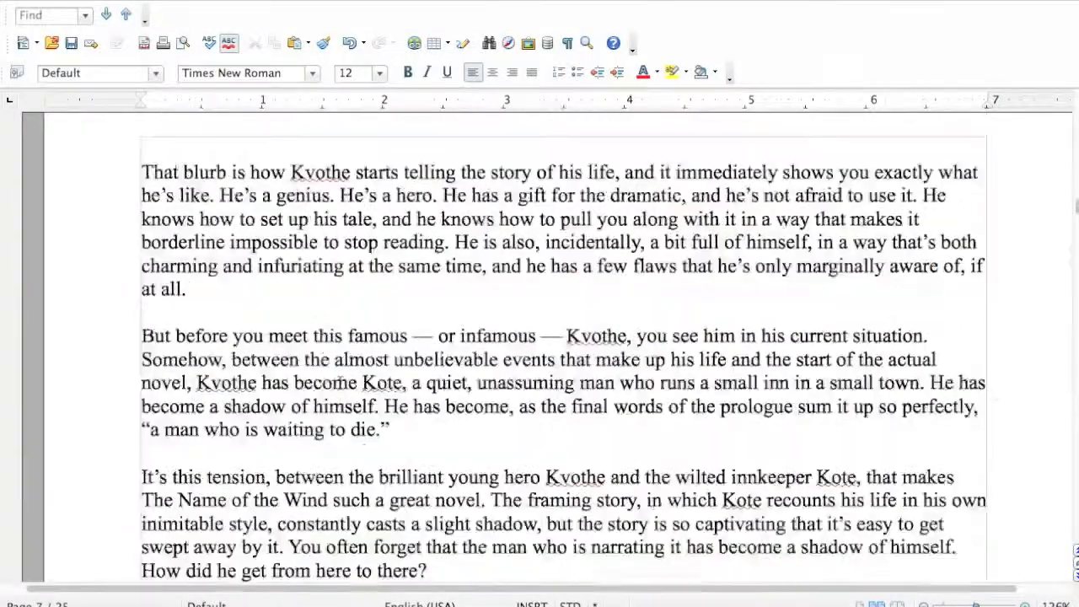
scroll(339, 383, "down", 10)
scroll(339, 383, "down", 4)
scroll(339, 384, "down", 15)
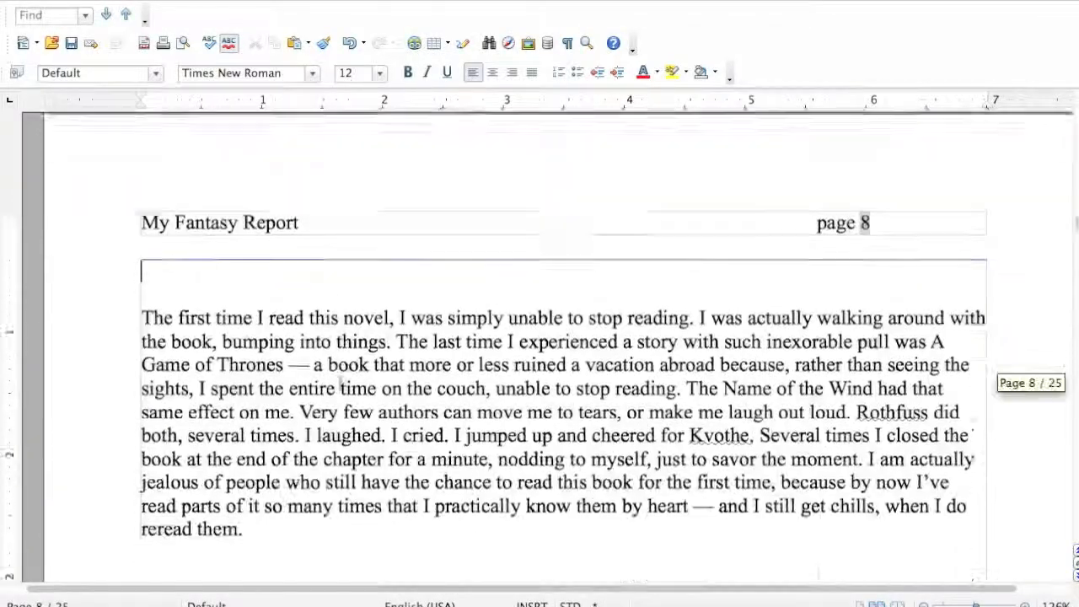
scroll(343, 383, "down", 18)
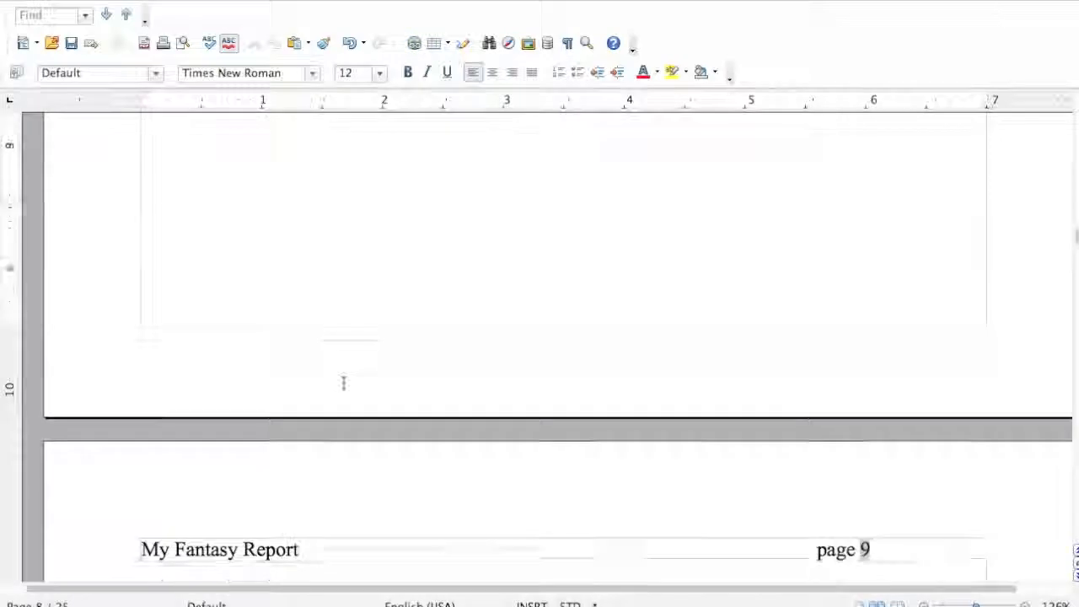
scroll(343, 383, "up", 18)
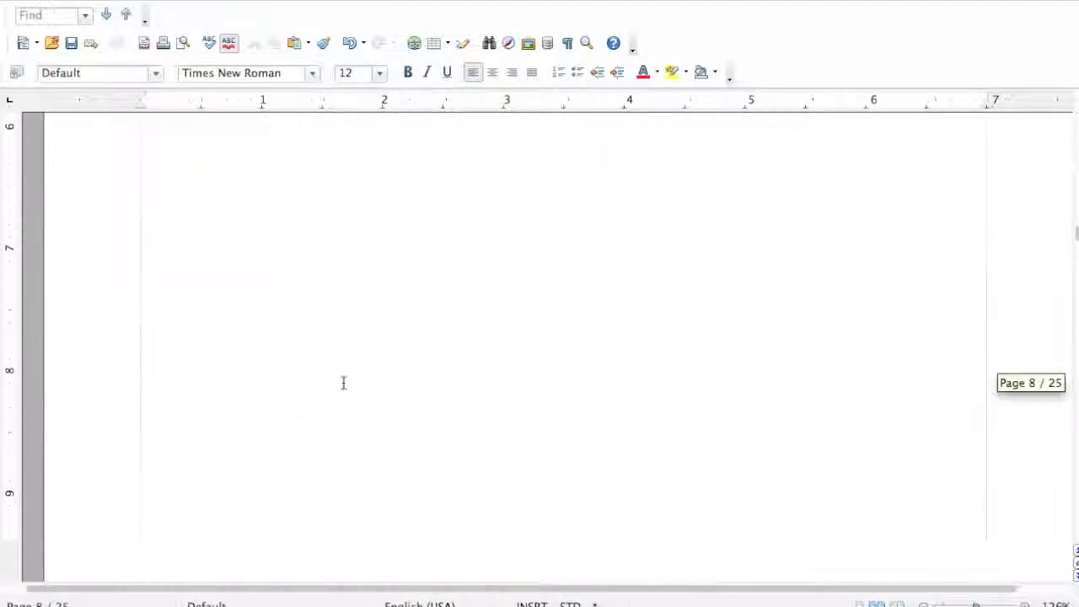
scroll(343, 384, "up", 5)
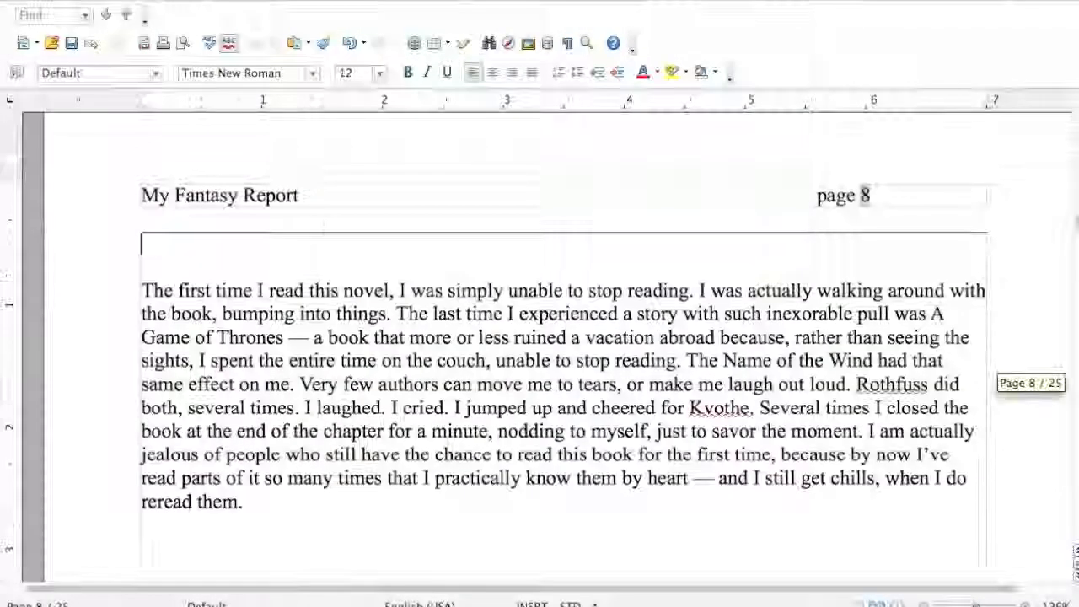
Step: Undo the two page break insertions
left_click(196, 0)
left_click(236, 0)
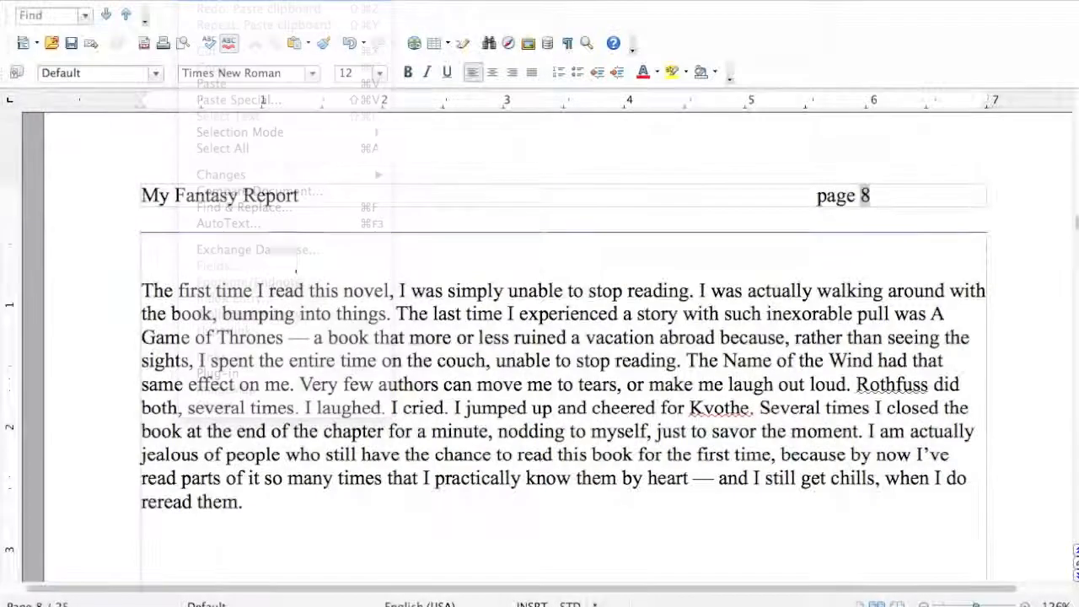
left_click(196, 0)
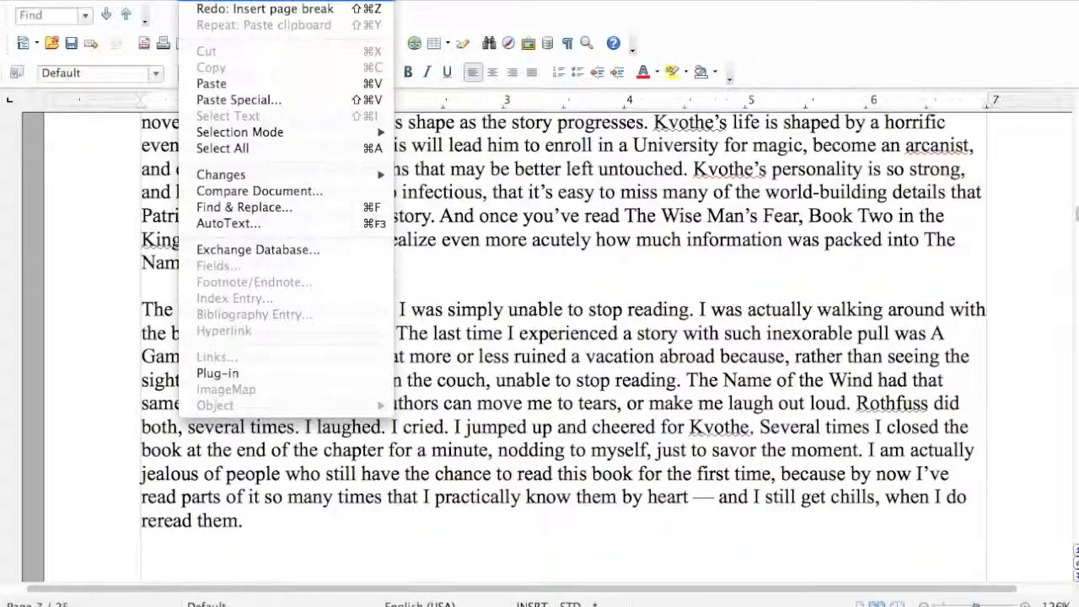
left_click(236, 0)
Step: Close the document Untitled 2 and discard its changes
scroll(276, 212, "up", 1)
scroll(275, 211, "up", 3)
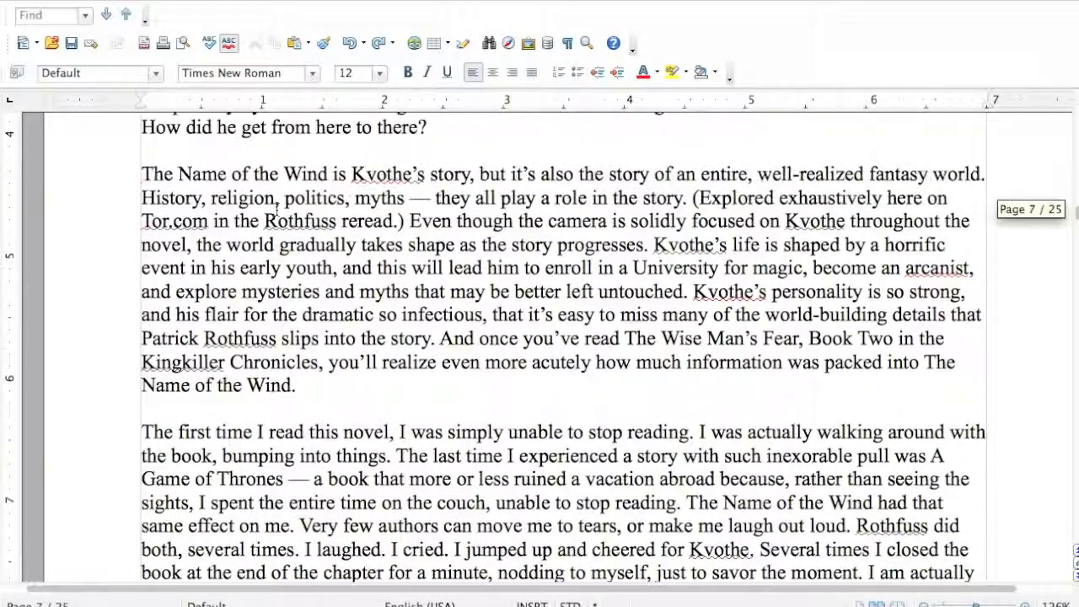
left_click(23, 3)
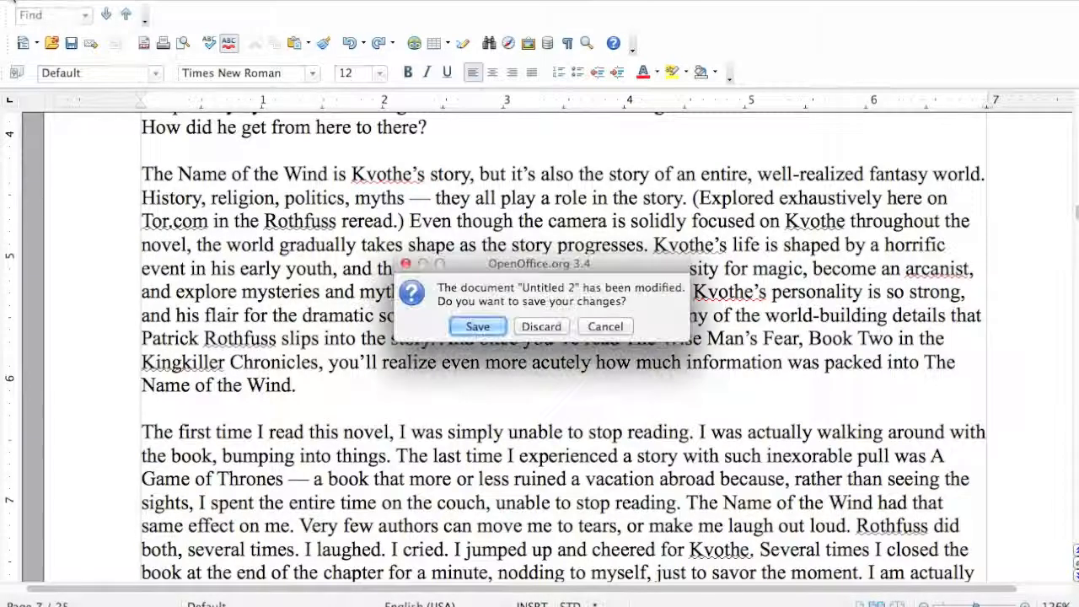
left_click(525, 328)
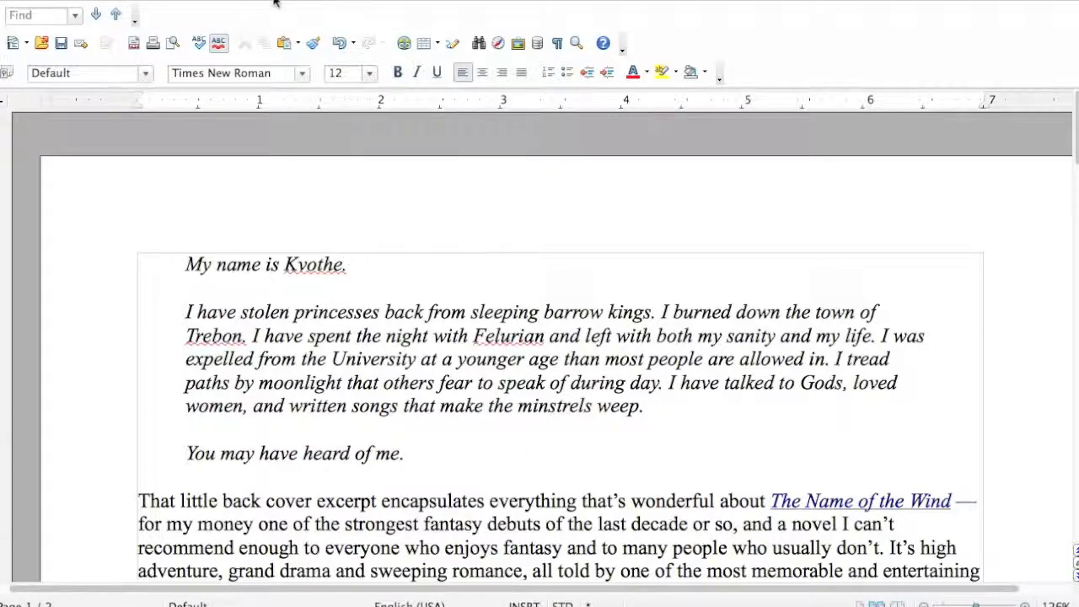
Step: Lay out the article in two columns of automatic equal width, applied to the page style
scroll(357, 253, "down", 8)
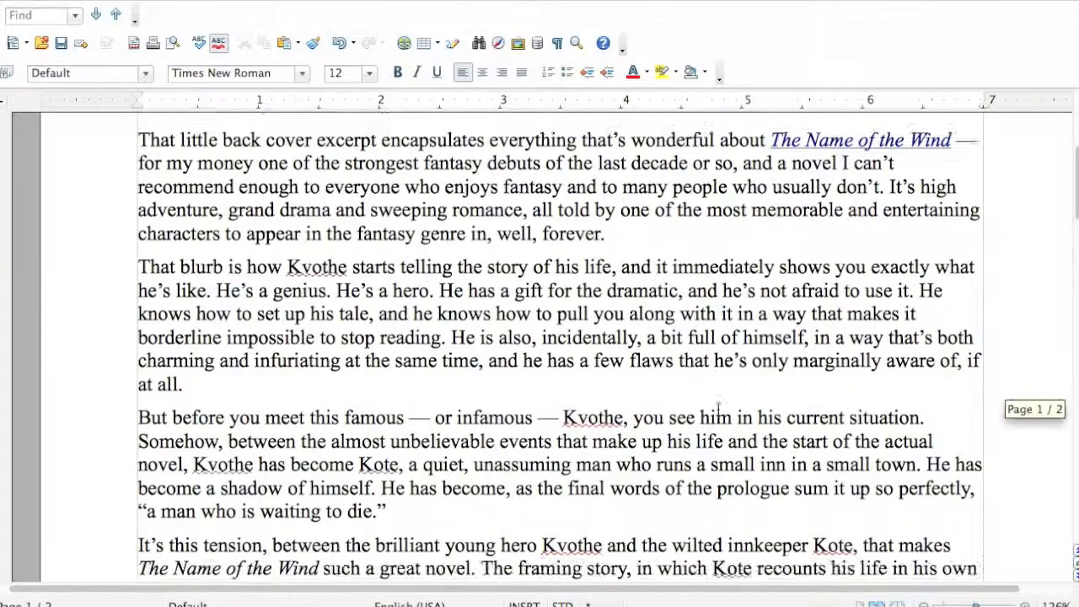
scroll(719, 411, "down", 10)
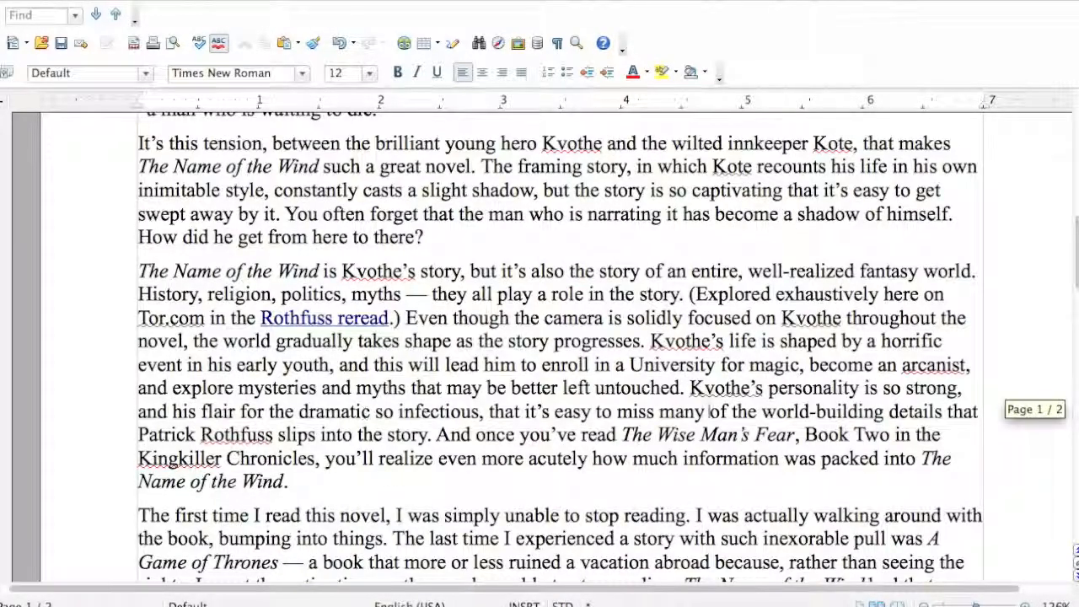
scroll(780, 399, "down", 12)
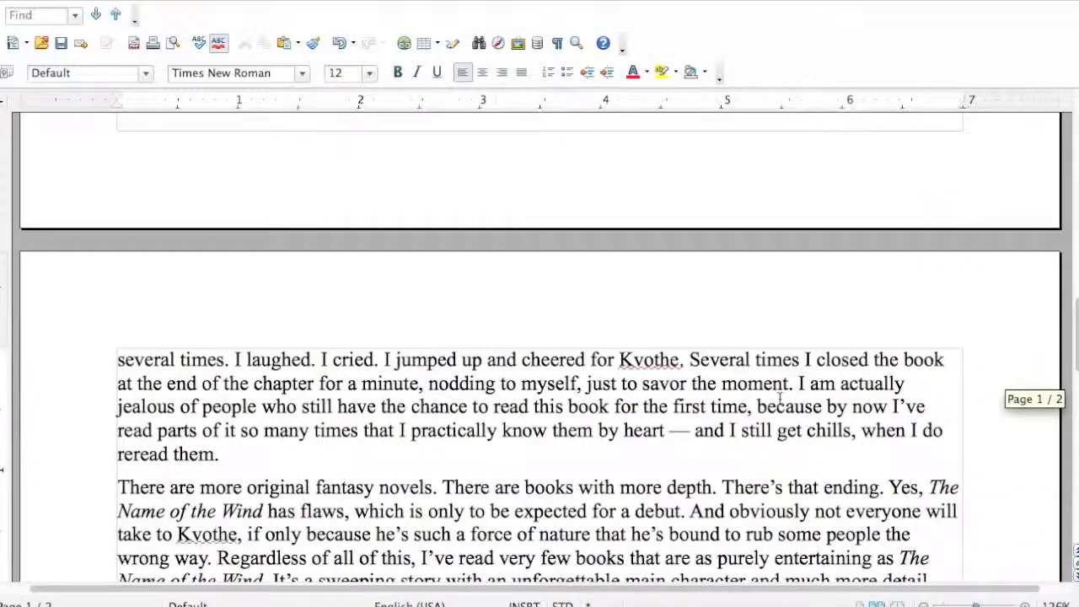
scroll(780, 400, "down", 5)
scroll(780, 399, "up", 20)
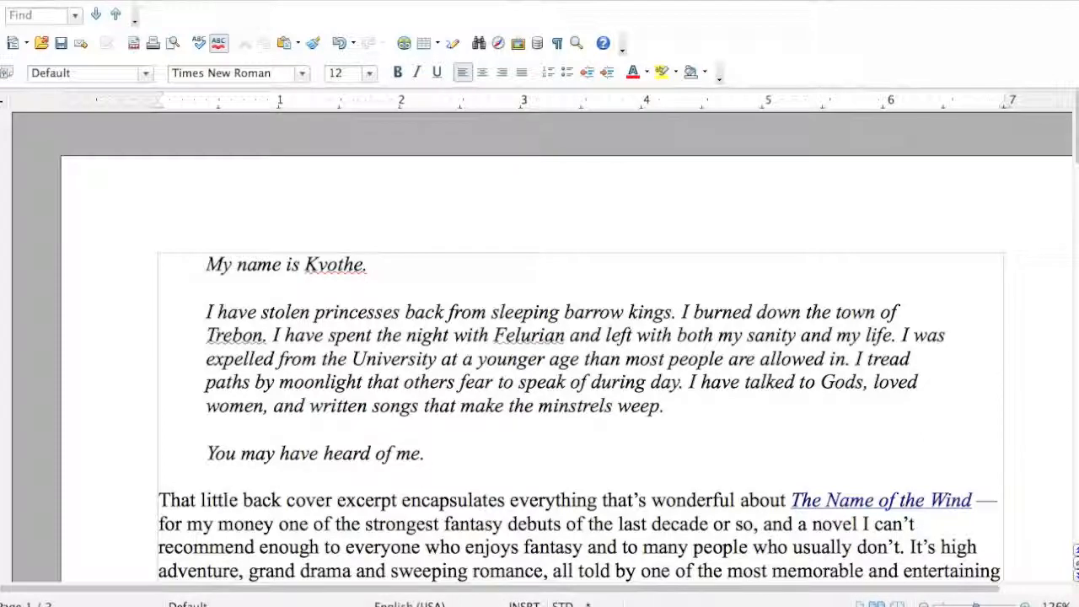
left_click(336, 0)
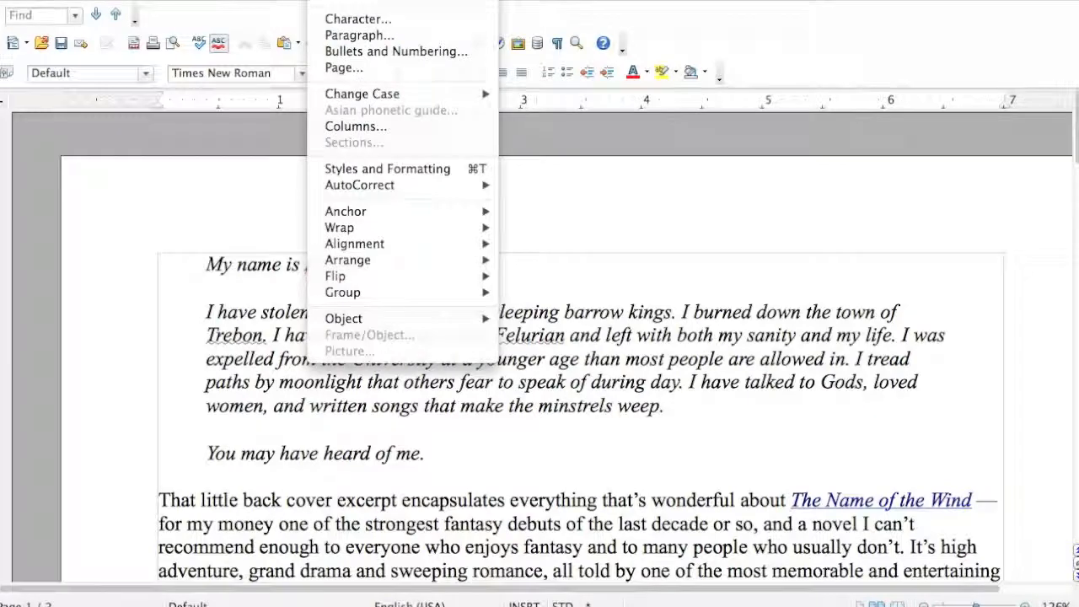
left_click(356, 126)
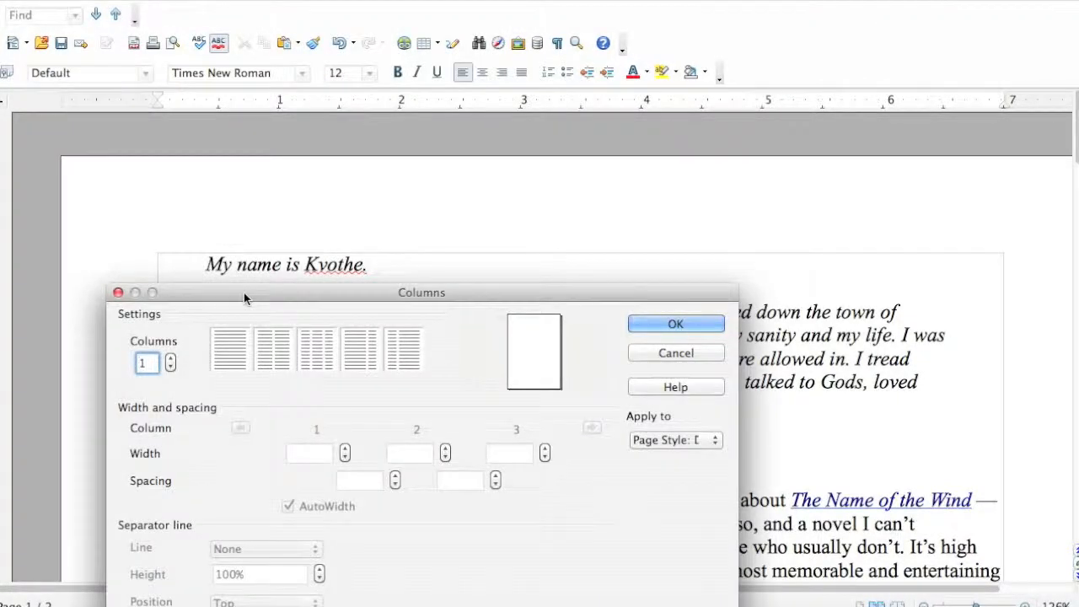
left_click_drag(243, 294, 281, 127)
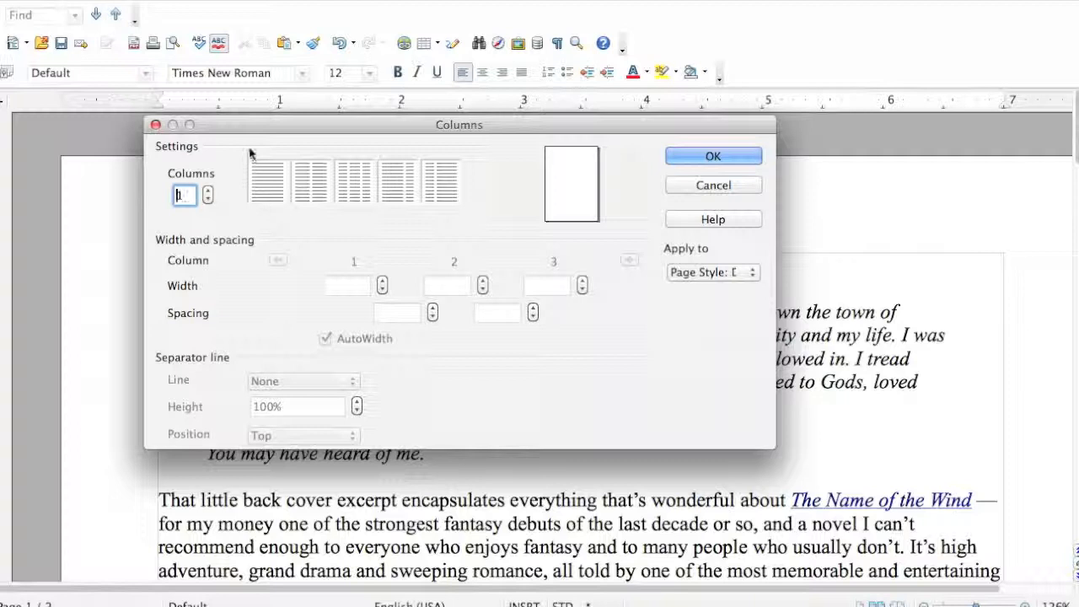
left_click(309, 188)
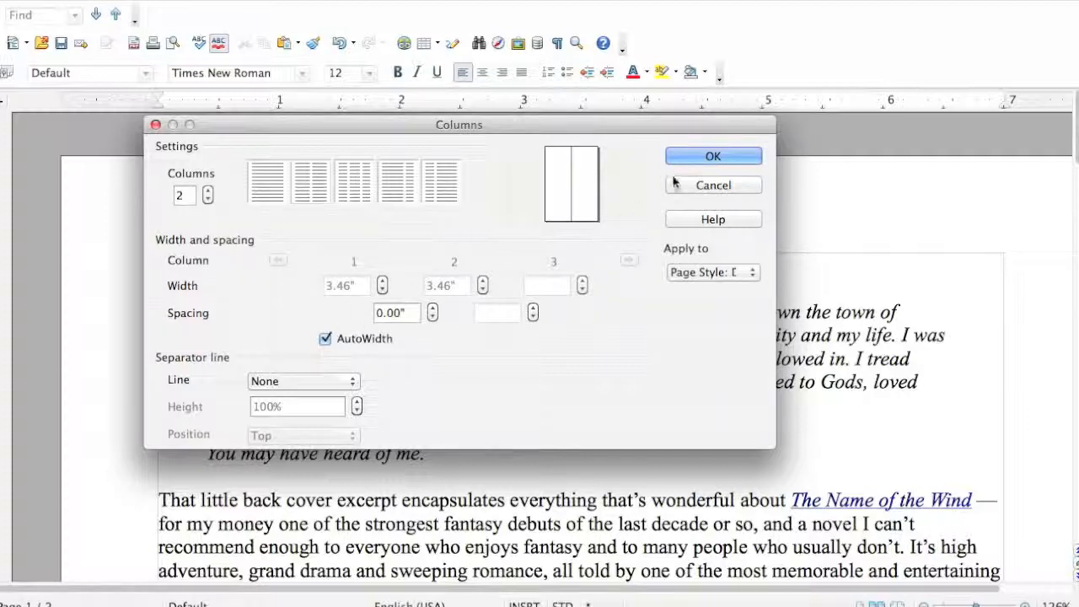
left_click(692, 154)
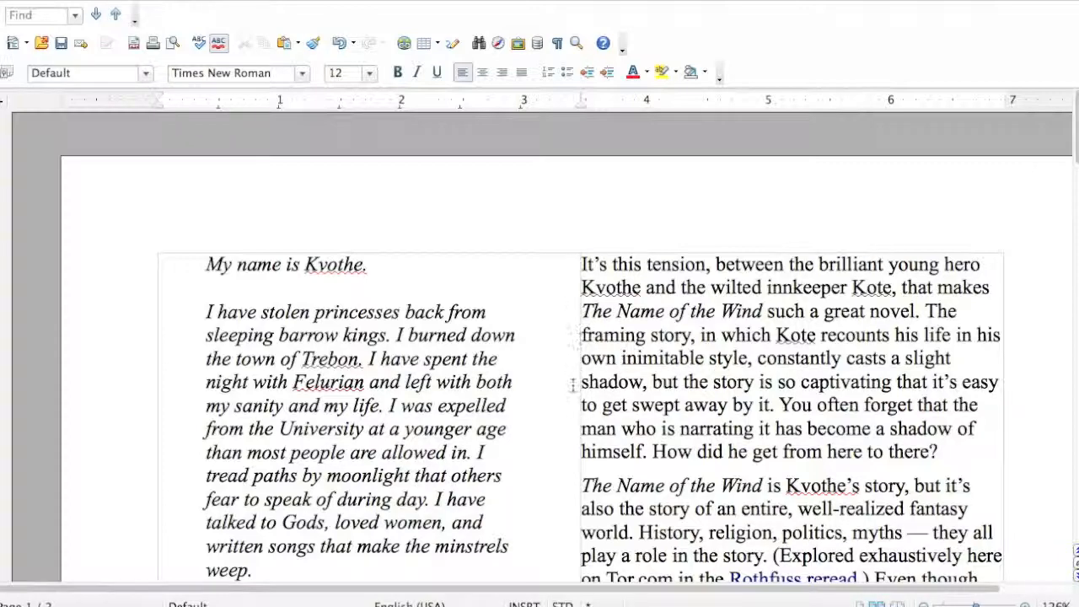
Step: Look through both pages to examine how the article text flows from one column to the other and onto the second page
scroll(573, 405, "down", 15)
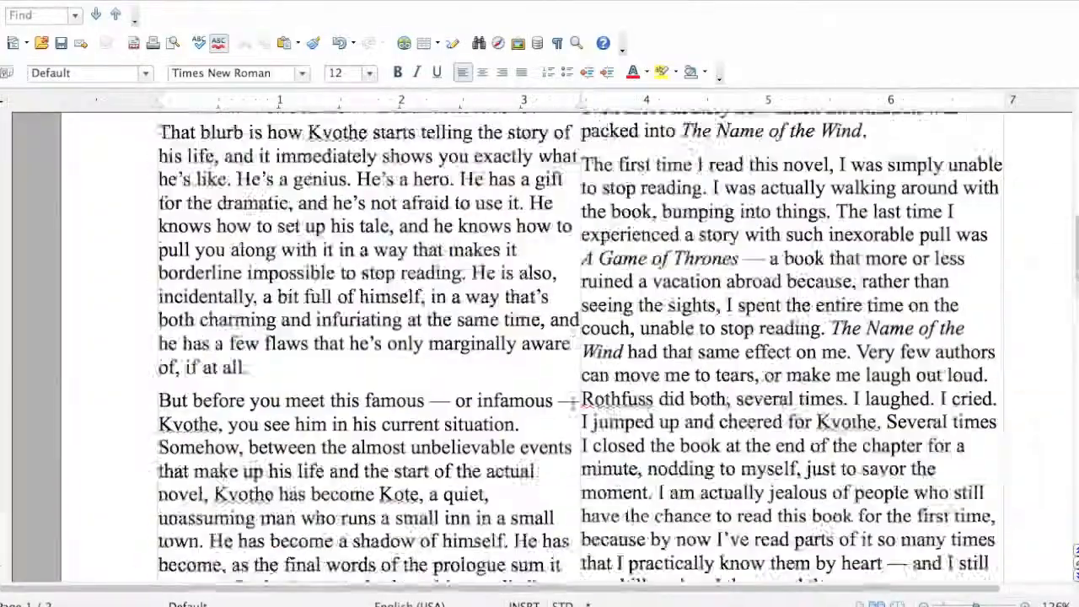
scroll(572, 404, "down", 10)
scroll(572, 405, "up", 15)
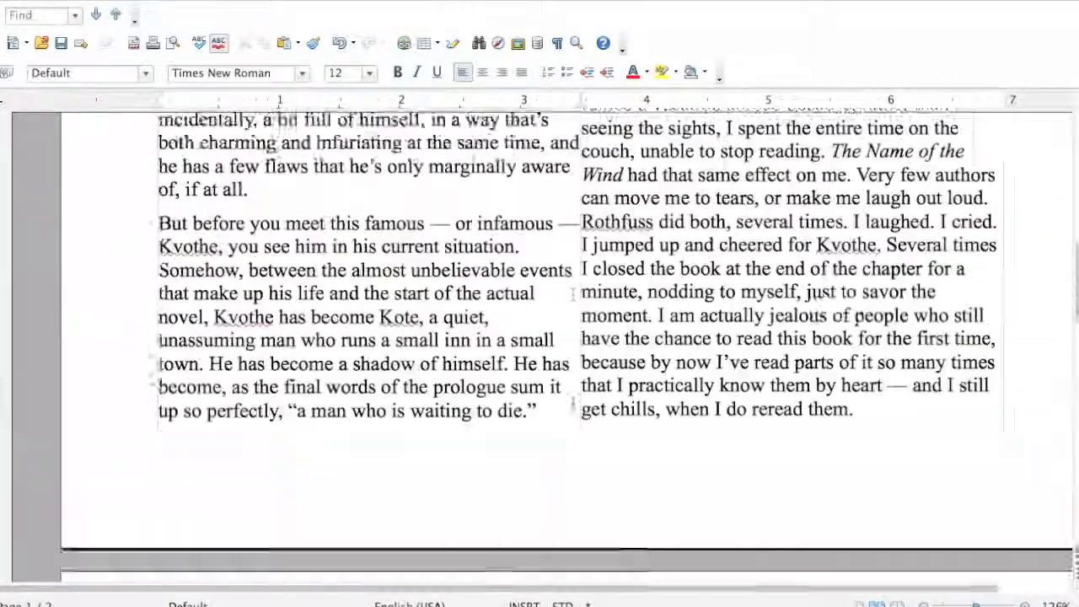
scroll(572, 405, "up", 5)
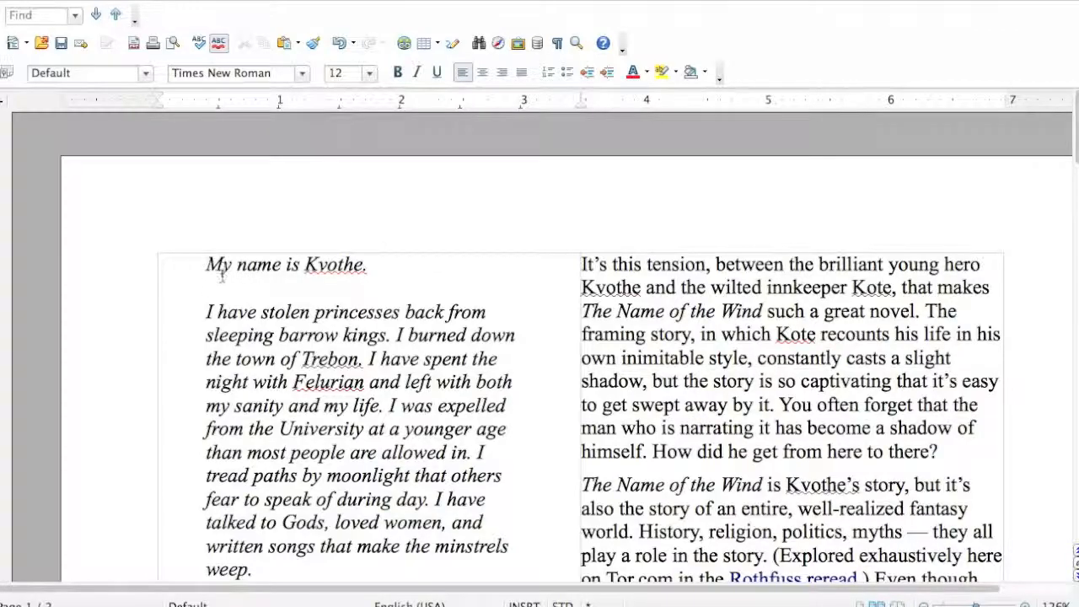
scroll(221, 271, "down", 15)
scroll(224, 271, "up", 4)
scroll(222, 277, "up", 10)
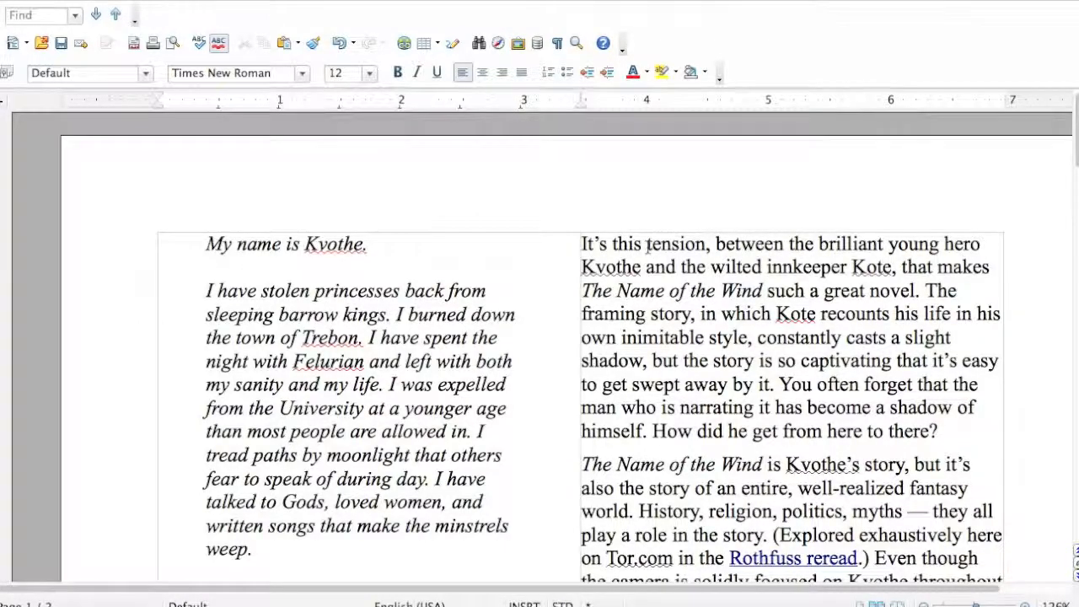
scroll(647, 244, "down", 12)
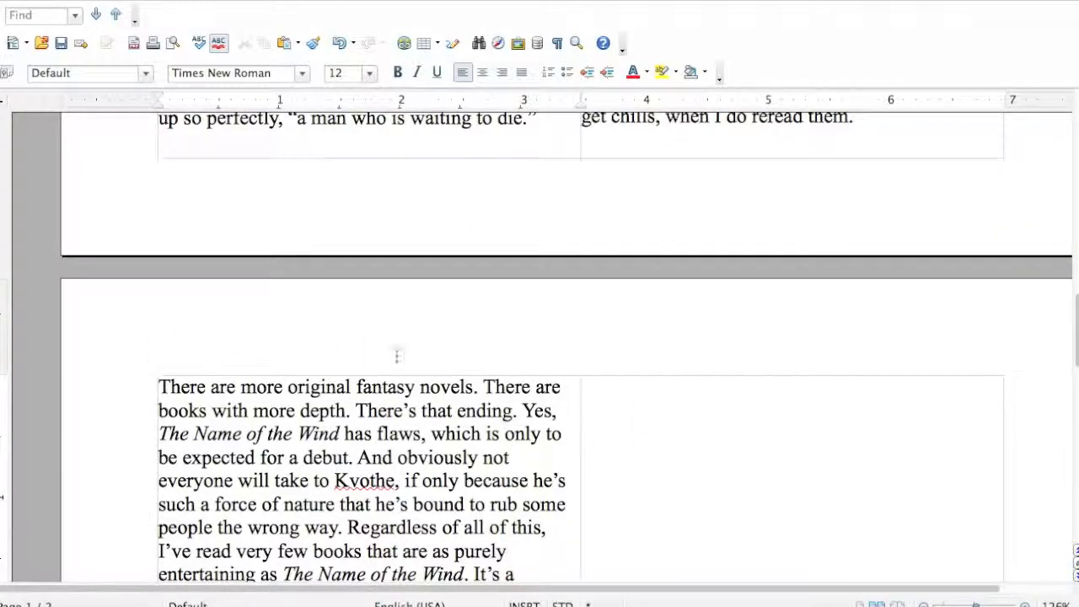
scroll(364, 371, "up", 10)
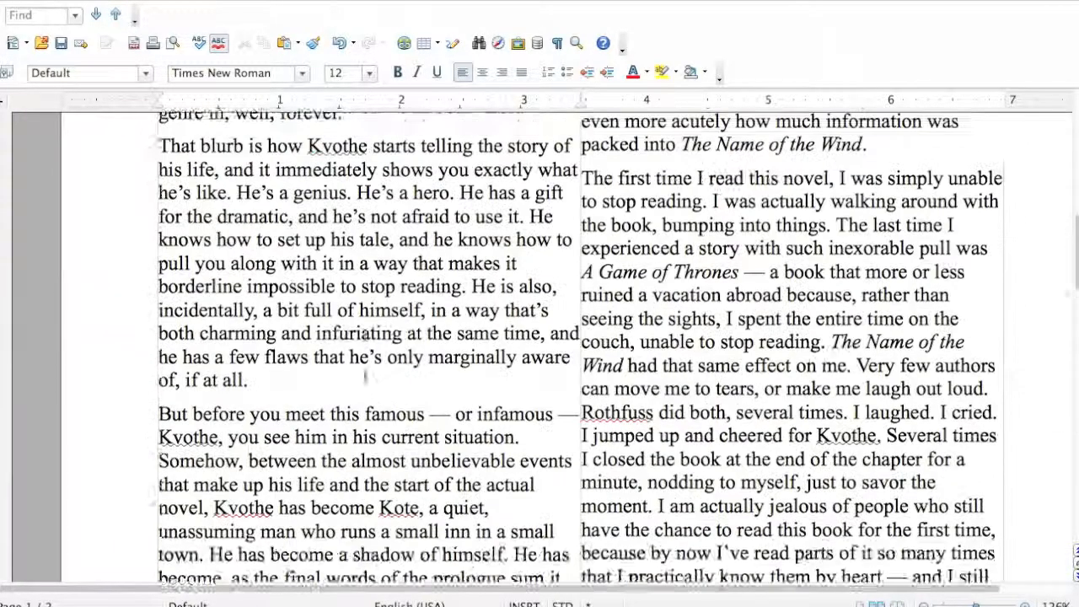
Step: Insert a column break after the paragraph ending "packed into The Name of the Wind."
left_click(638, 267)
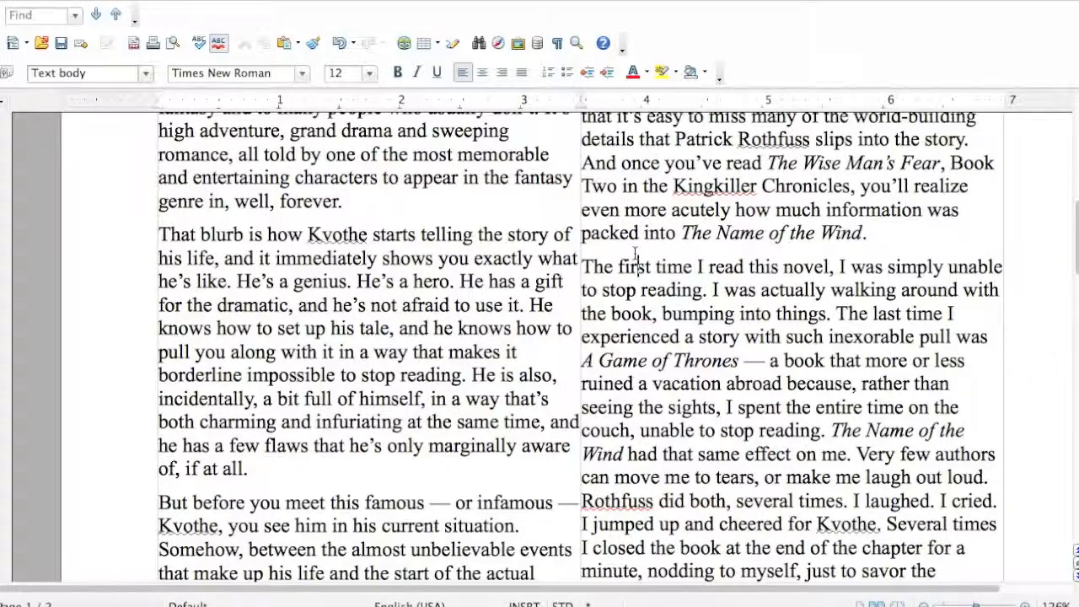
left_click(896, 235)
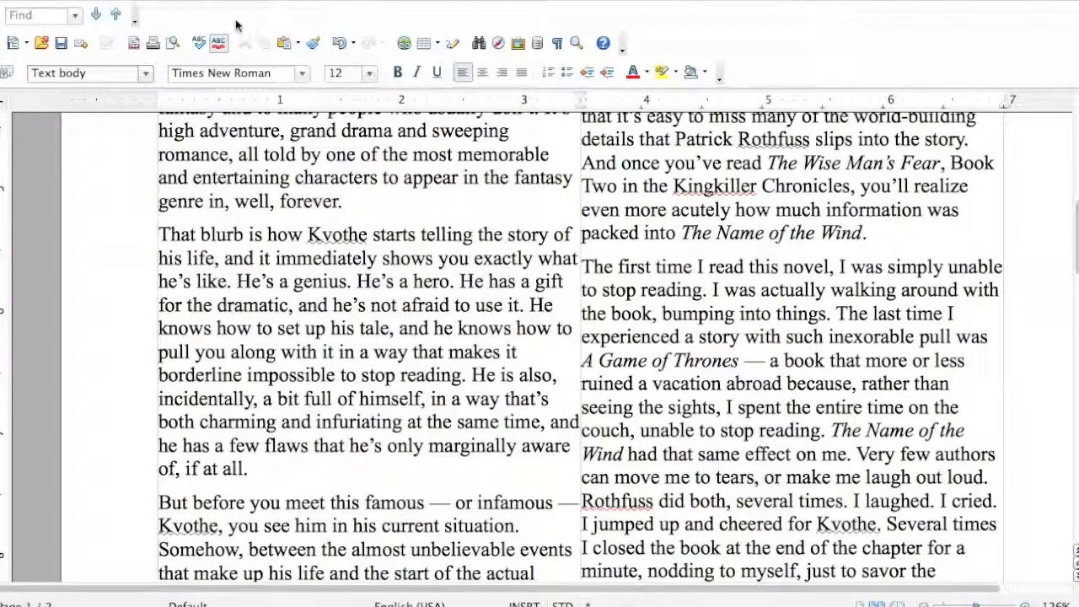
left_click(274, 0)
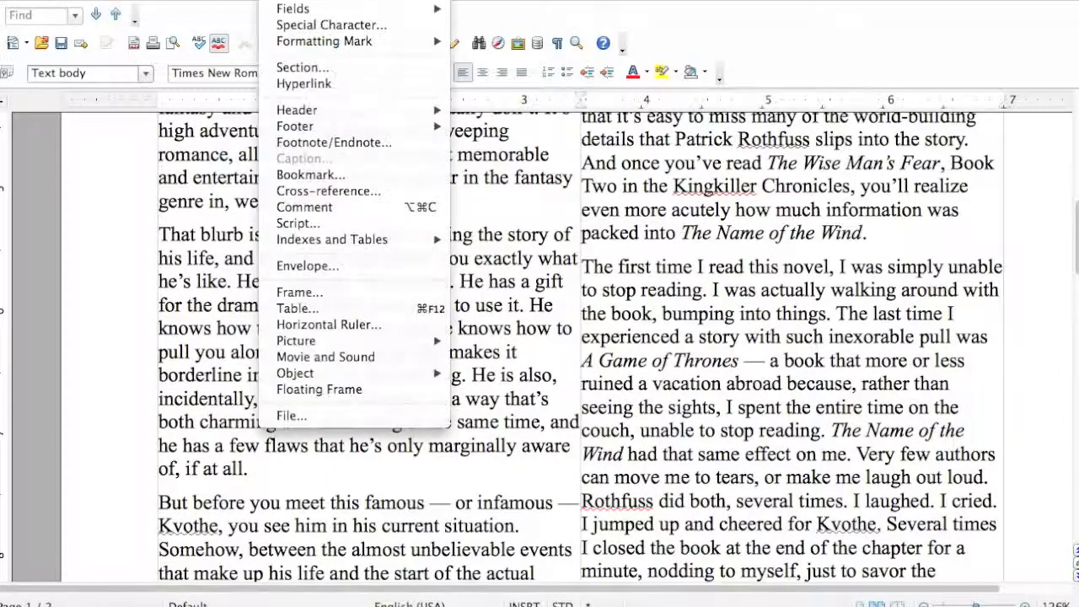
left_click(280, 0)
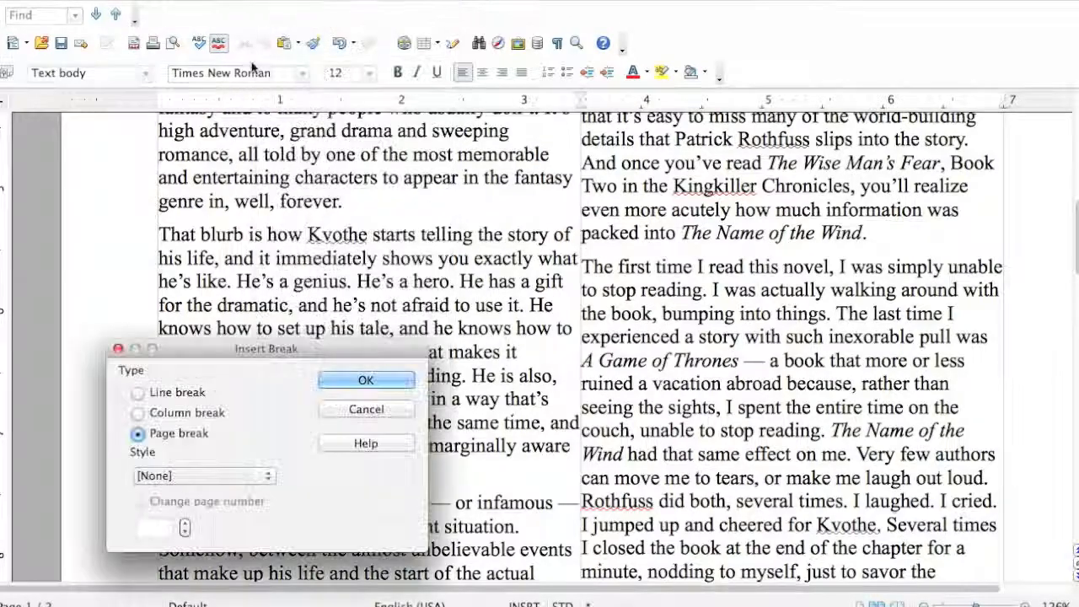
left_click(142, 413)
left_click(341, 384)
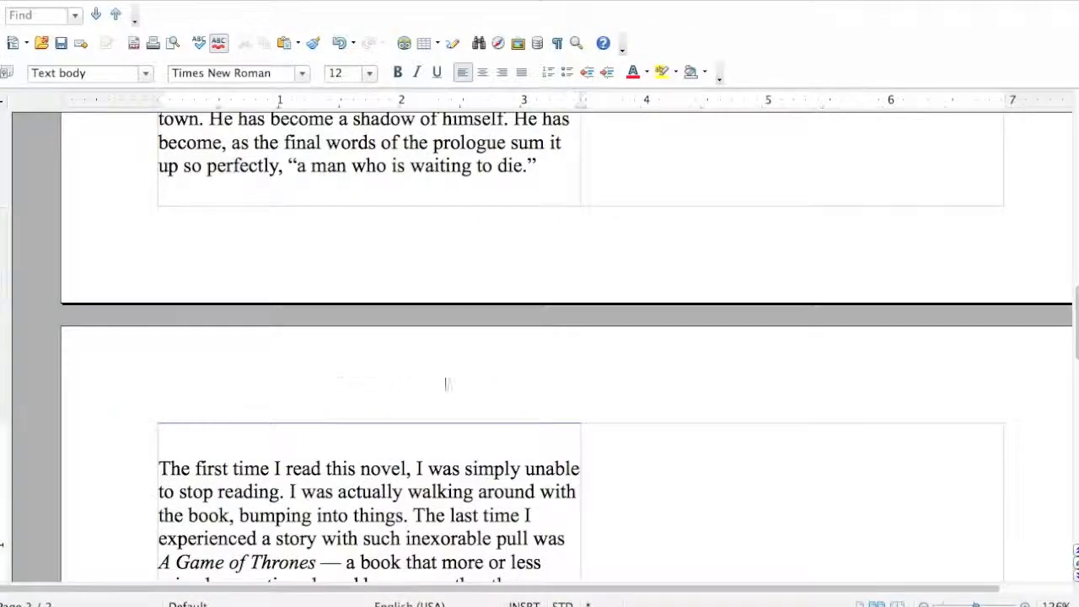
Step: Check the text before and after the column break to examine how it is distributed across the two pages
scroll(556, 356, "up", 10)
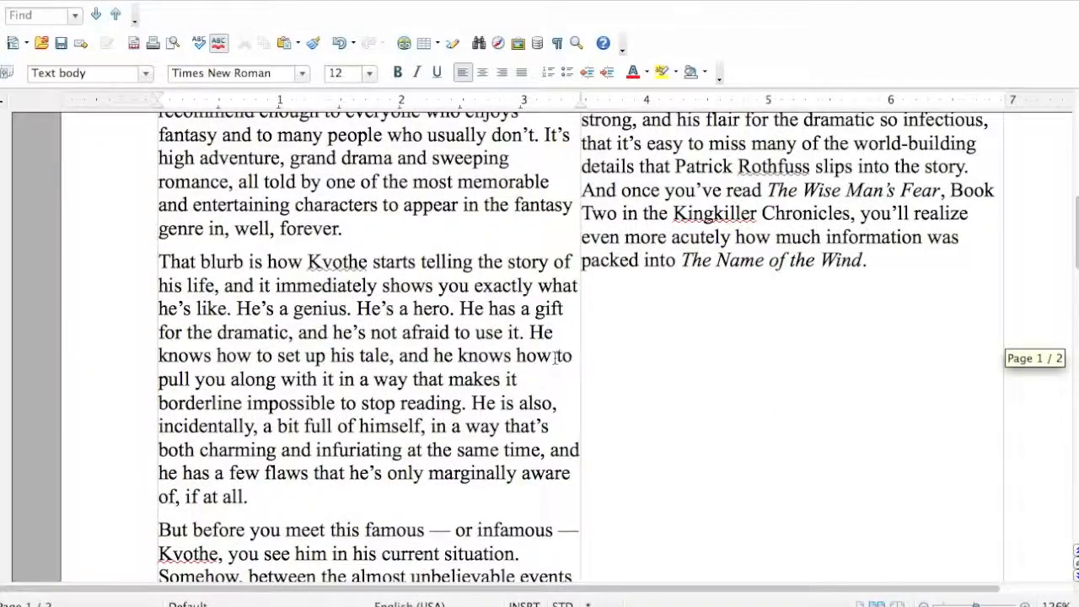
scroll(555, 356, "down", 10)
scroll(554, 356, "down", 12)
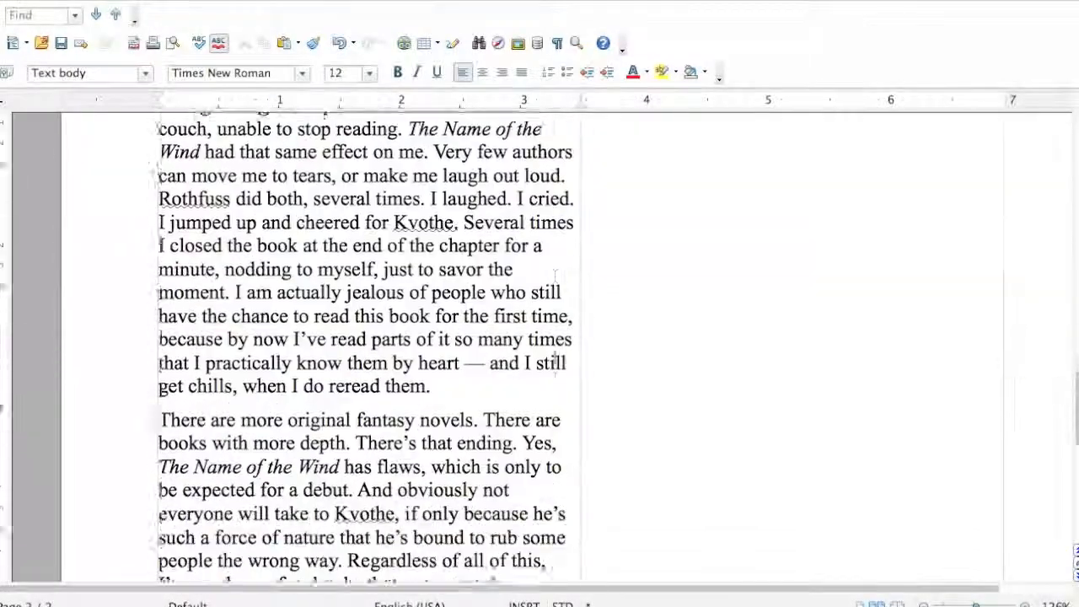
scroll(556, 357, "down", 4)
scroll(554, 357, "up", 15)
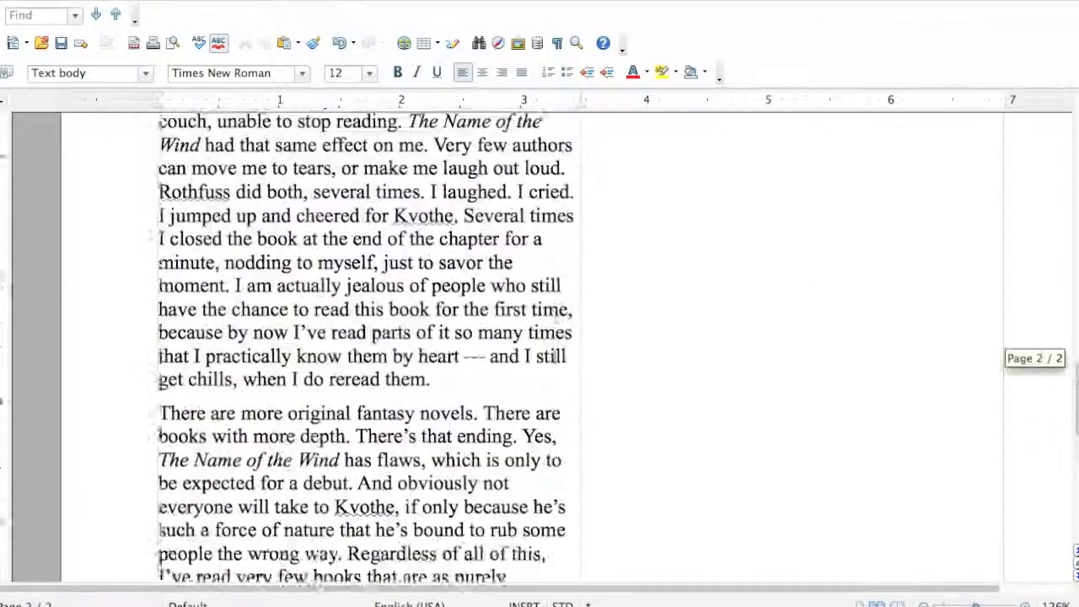
scroll(555, 358, "up", 10)
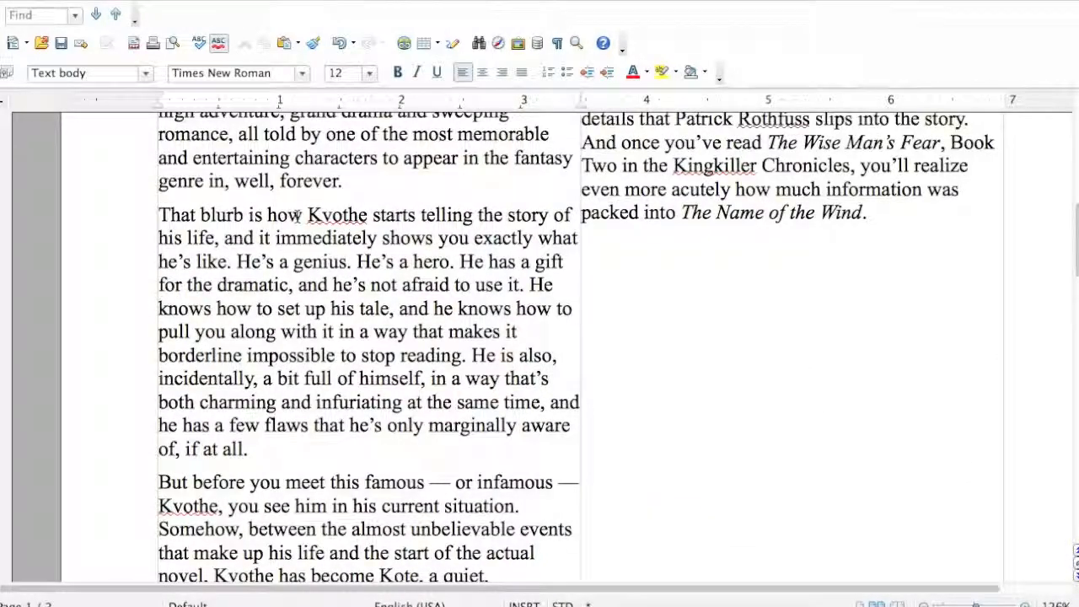
Step: Select the sentence beginning "That blurb is how Kvothe", select only the word "Kvothe" instead, and clear the selection
triple_click(327, 215)
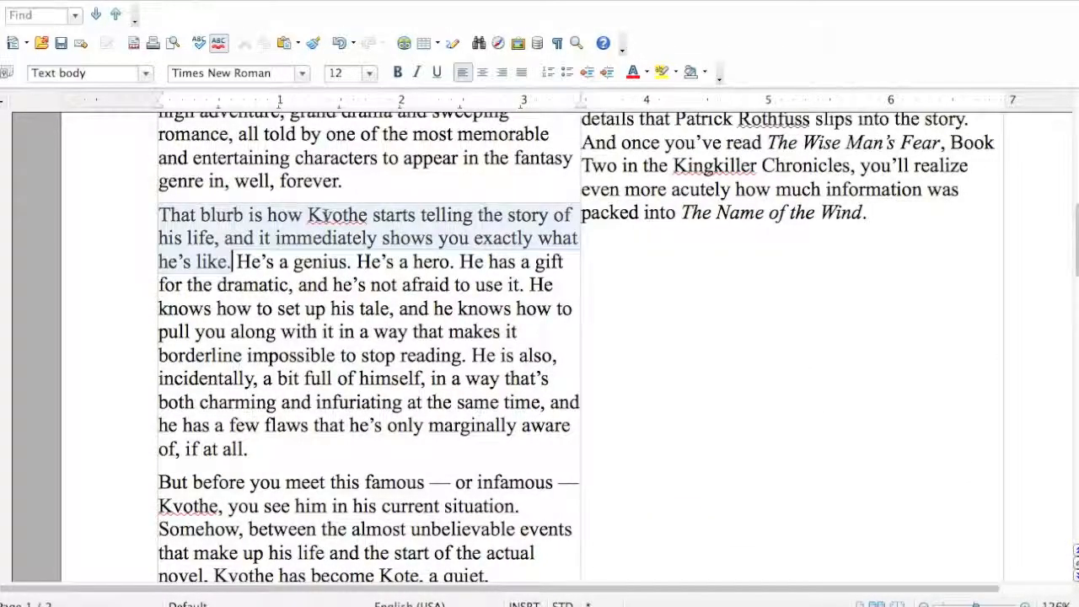
left_click(323, 262)
double_click(323, 217)
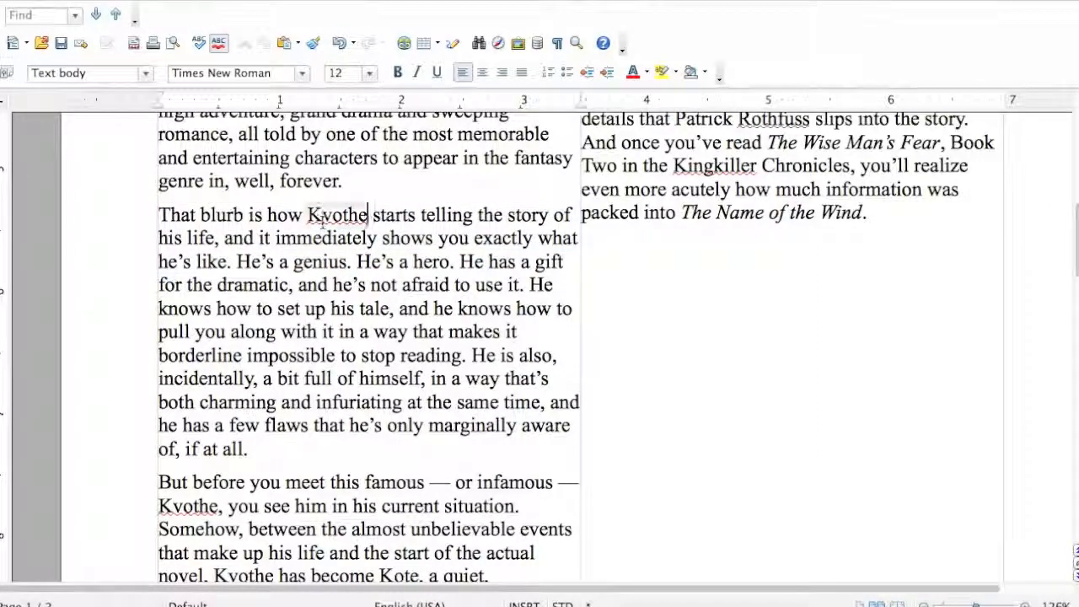
left_click(312, 286)
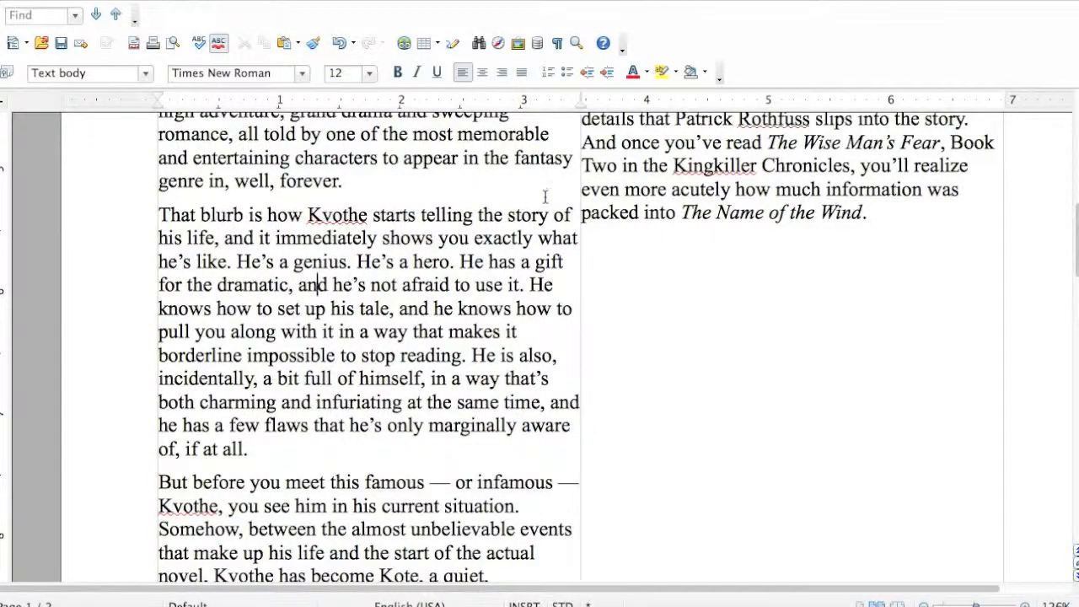
Step: Review the two-column article from its opening quotation through to the final paragraph on page 2
scroll(545, 197, "up", 10)
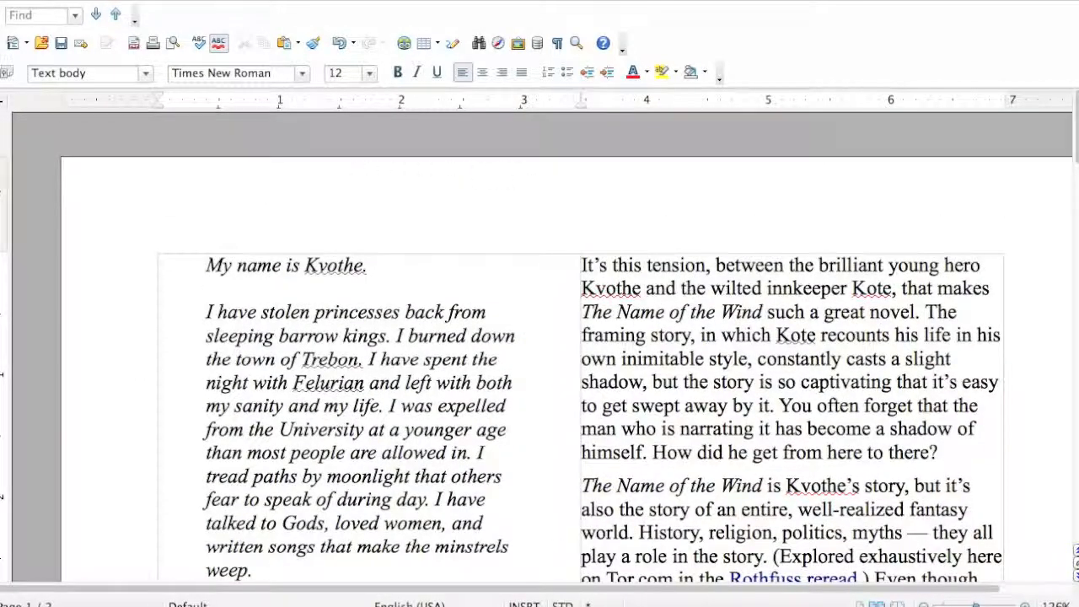
left_click(195, 0)
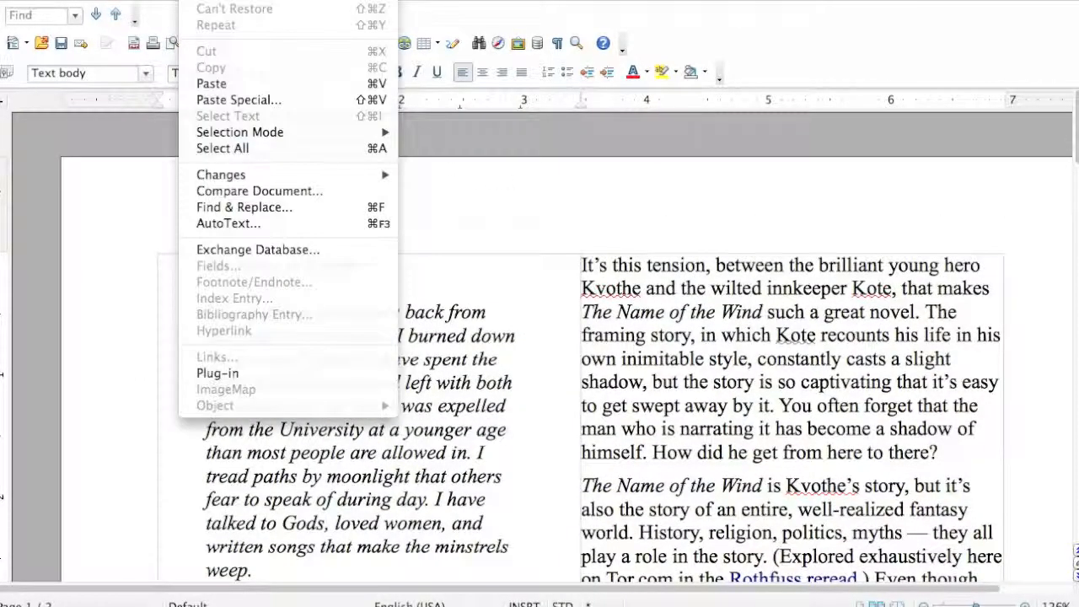
left_click(542, 270)
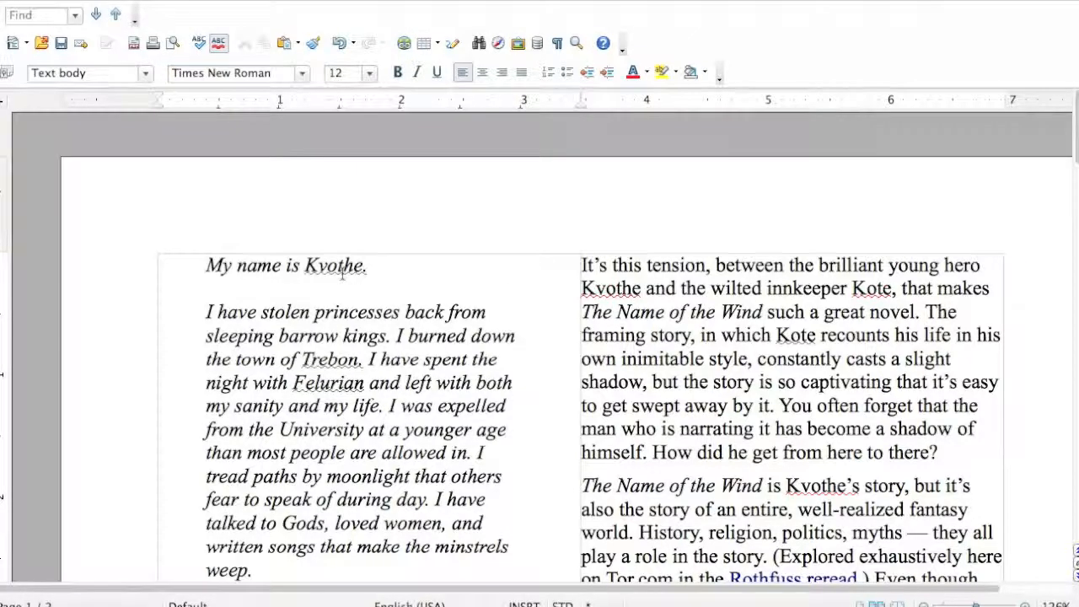
scroll(333, 307, "down", 5)
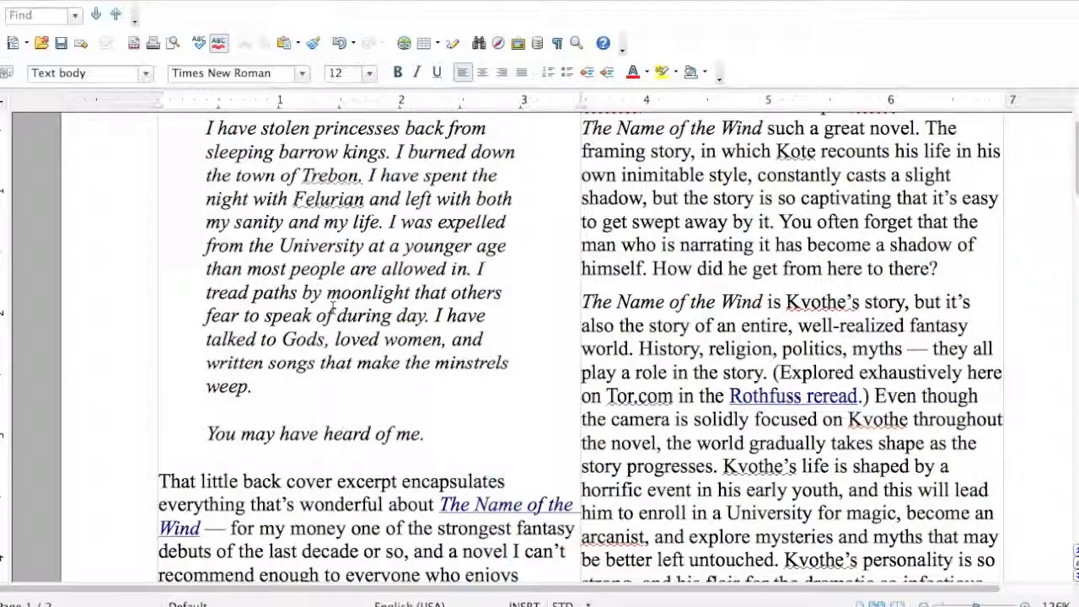
scroll(333, 310, "down", 15)
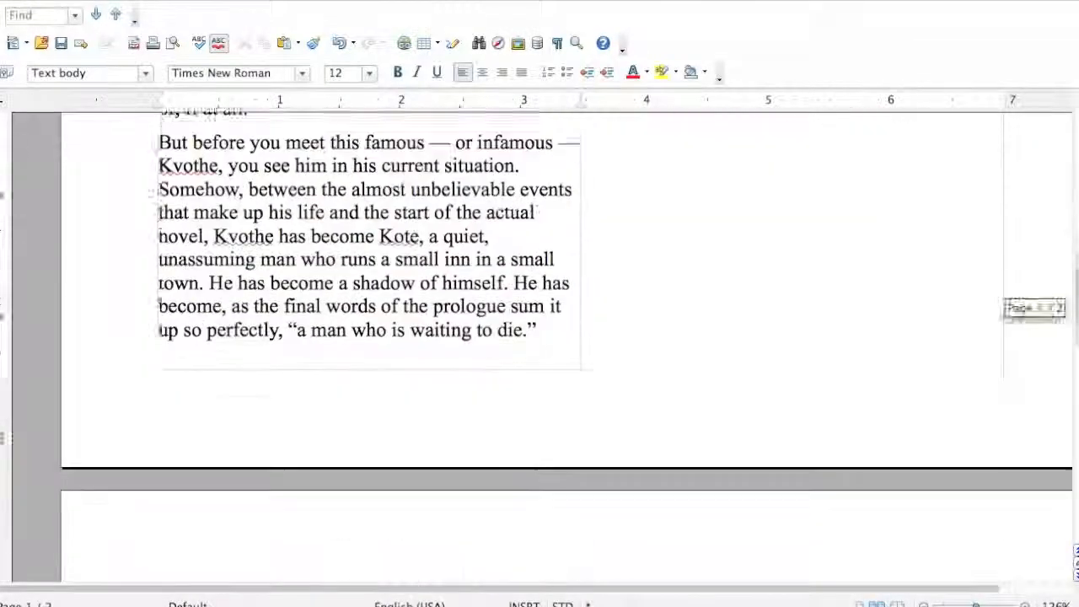
scroll(333, 308, "down", 12)
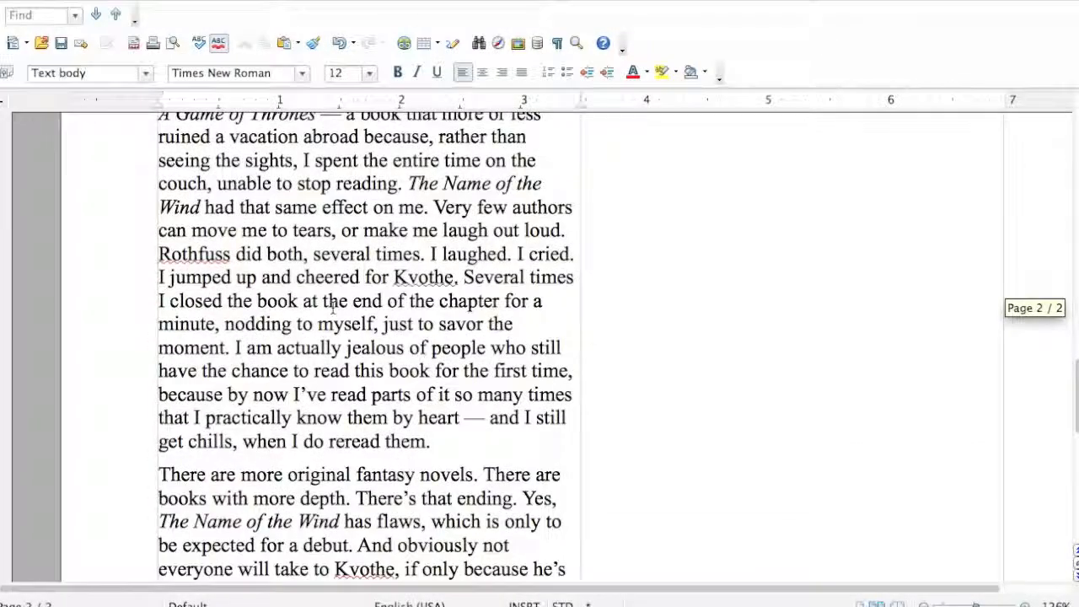
scroll(330, 307, "down", 8)
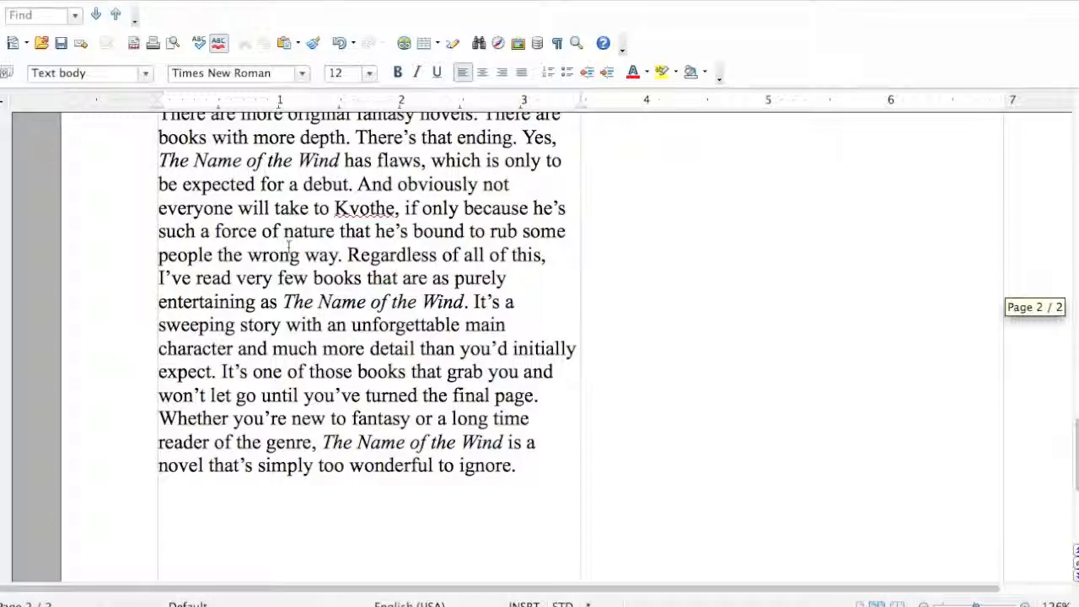
left_click(281, 301)
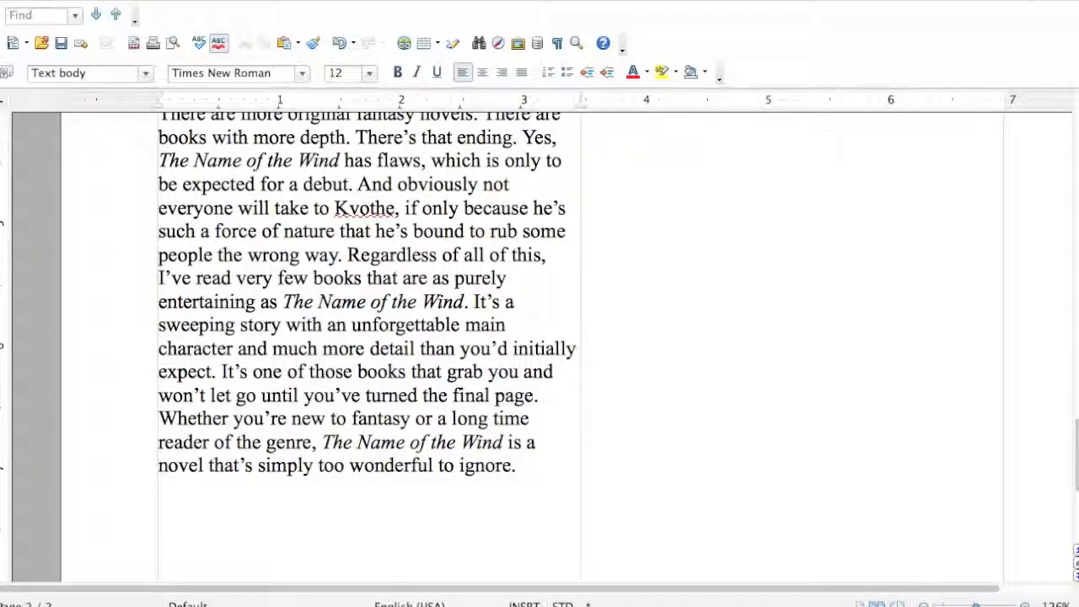
Step: Search the article for the word "Kvothe" with the replacement text left empty, continuing from the beginning of the document
left_click(196, 0)
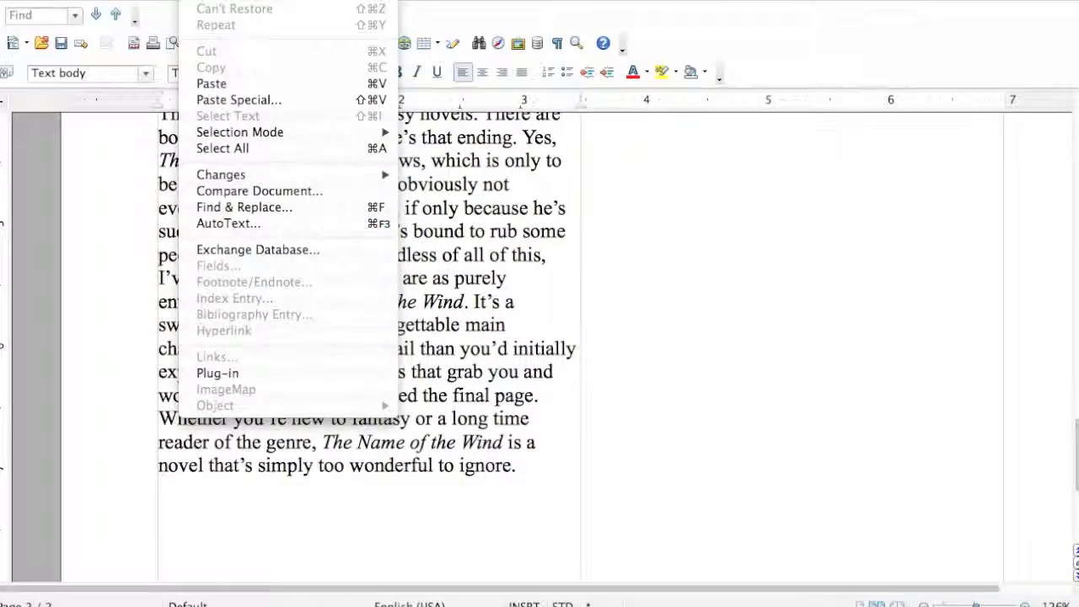
left_click(226, 207)
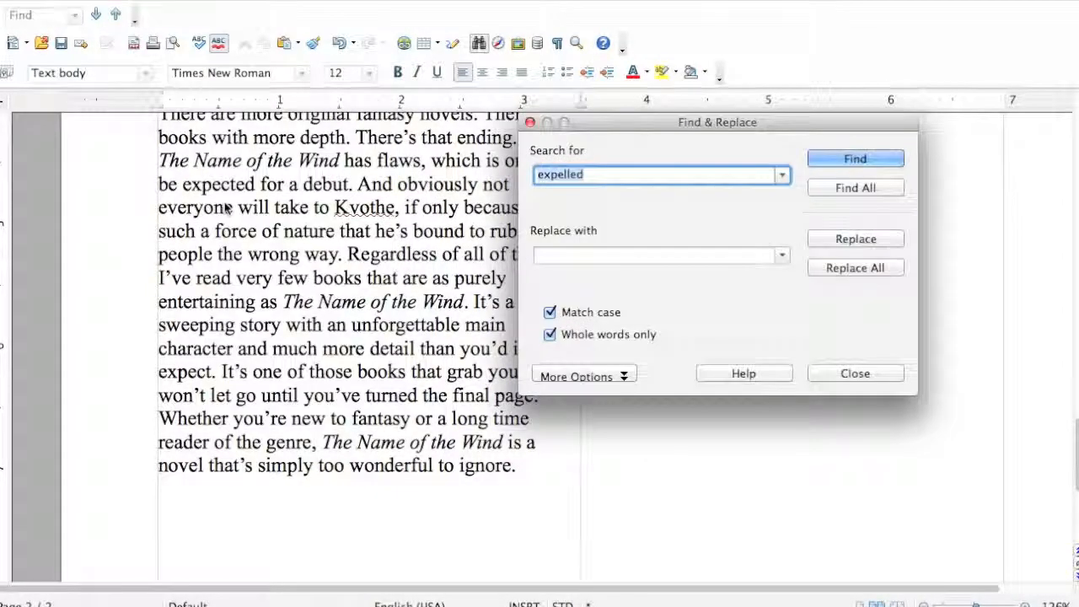
type("Kvothe")
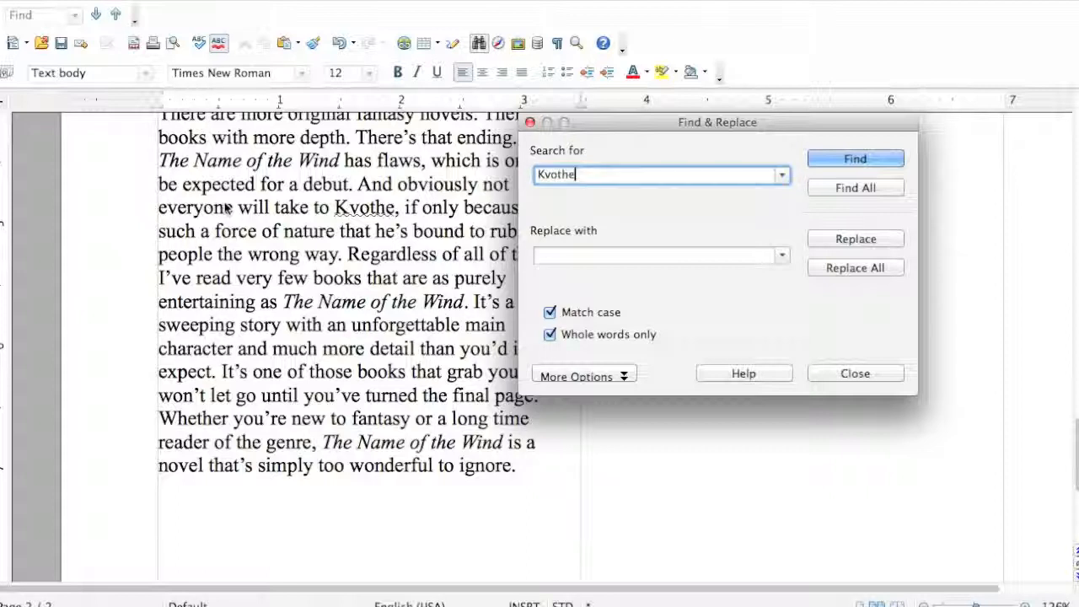
left_click(563, 254)
type("Ms. Hiro")
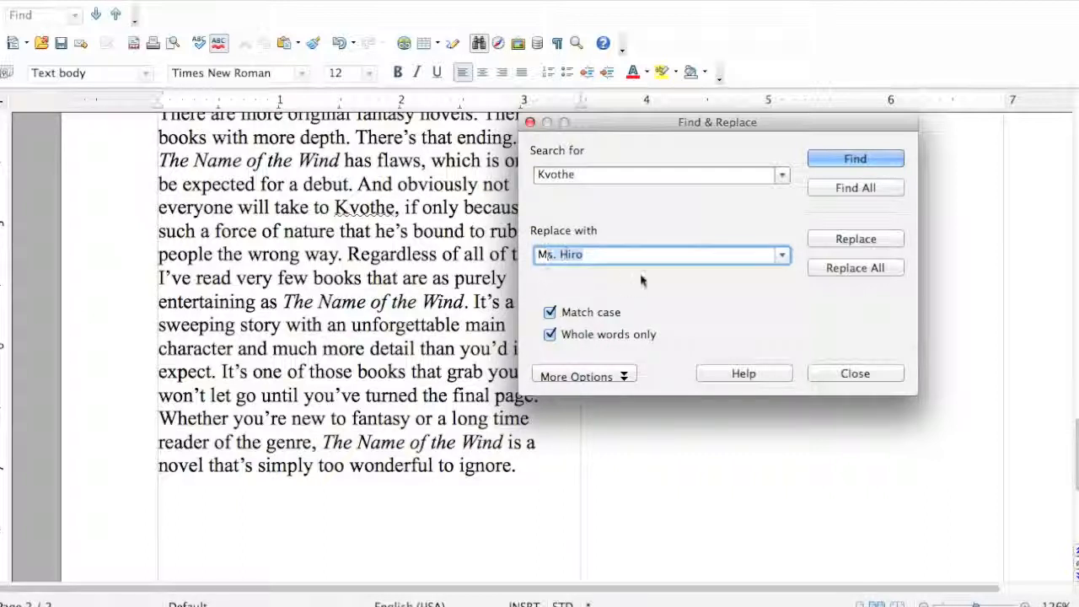
left_click(607, 258)
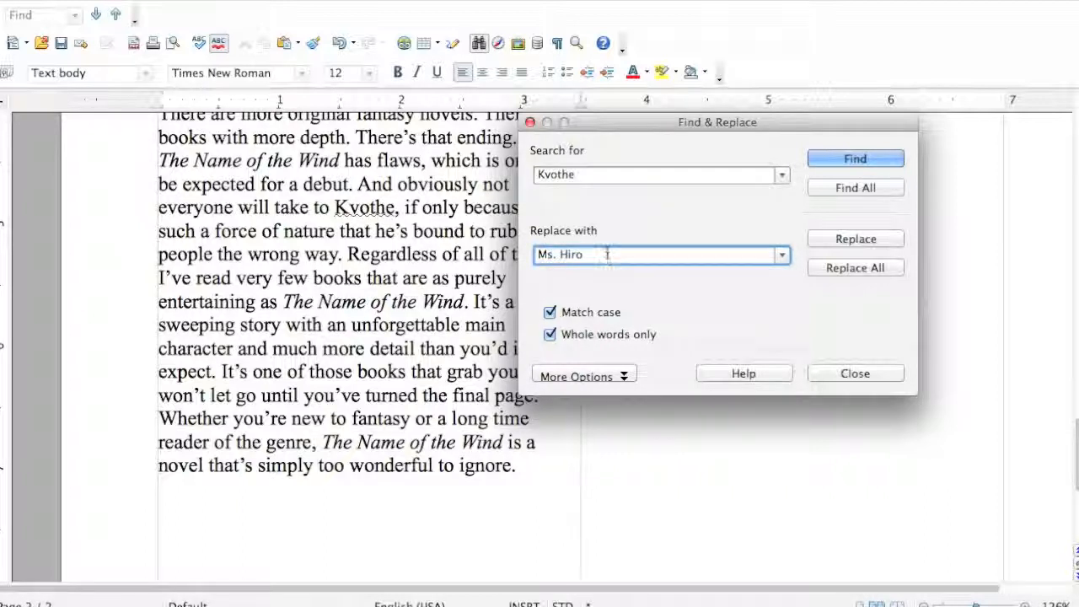
left_click_drag(590, 254, 502, 253)
key("BackSpace")
left_click(831, 161)
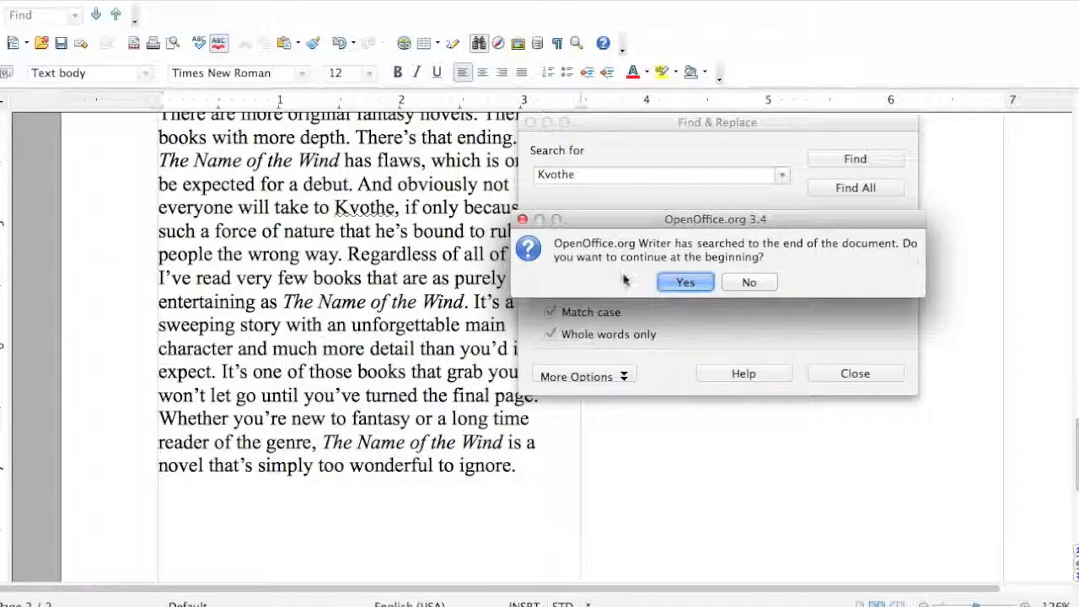
left_click(685, 283)
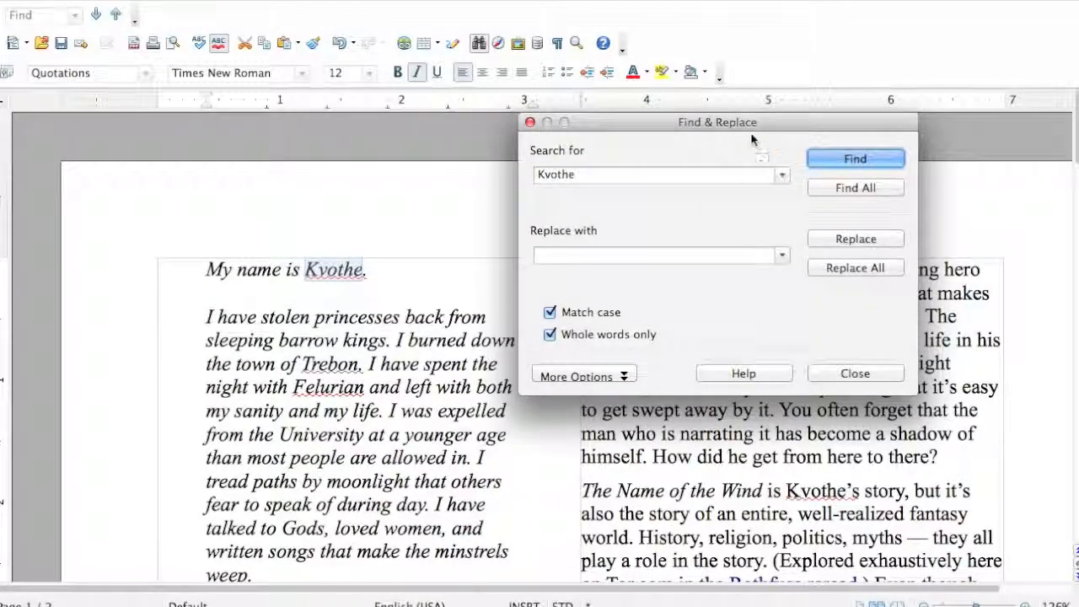
Step: Find all occurrences of "Kvothe" and replace them all with the substitute title and surname, finish the replacement, and check the result on page 1
left_click_drag(718, 121, 501, 334)
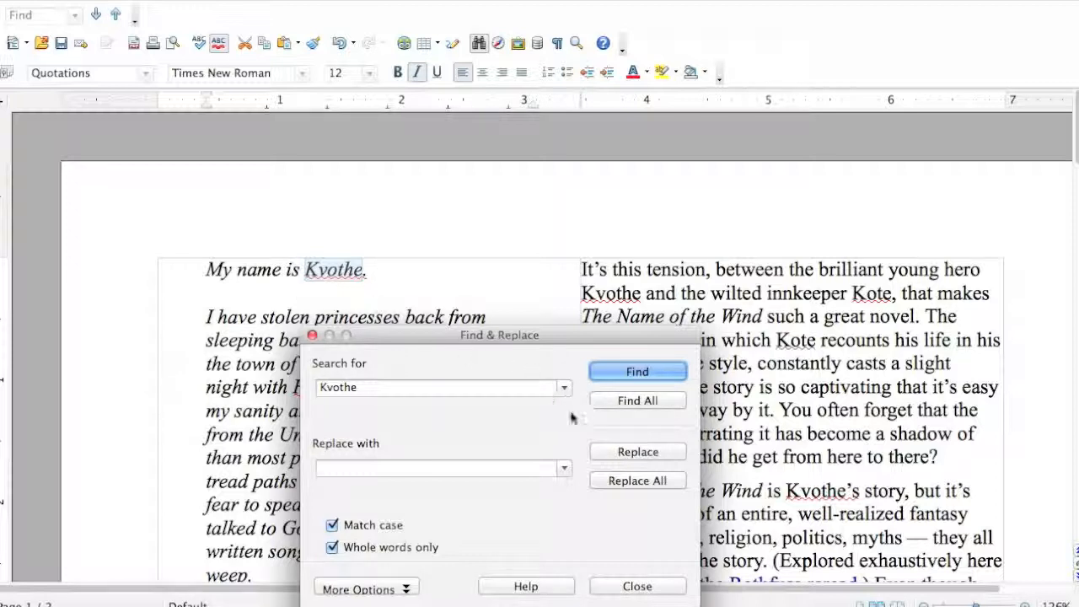
left_click(618, 401)
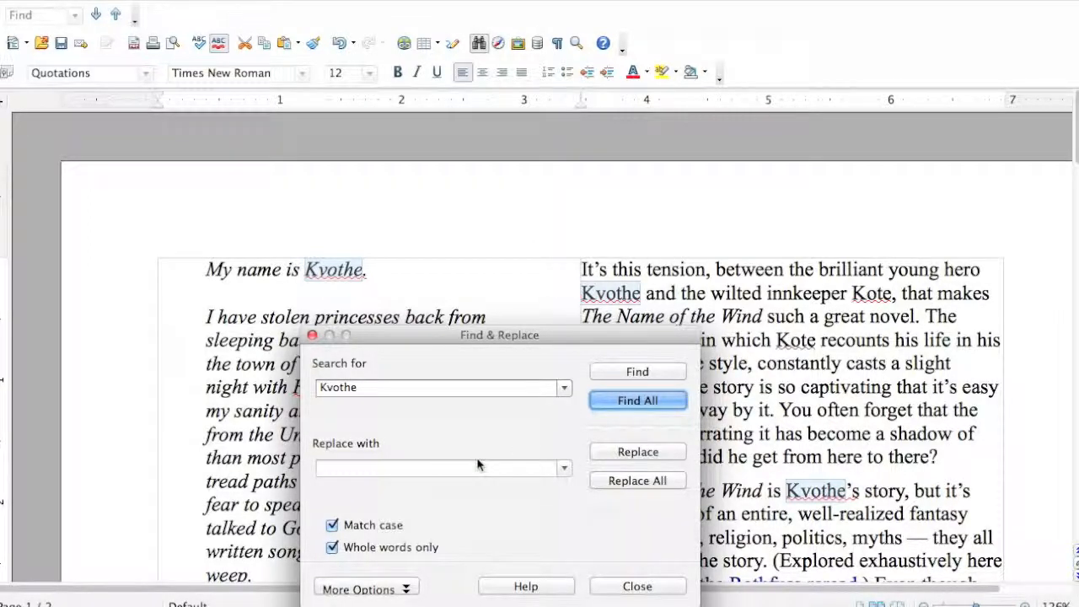
left_click(431, 469)
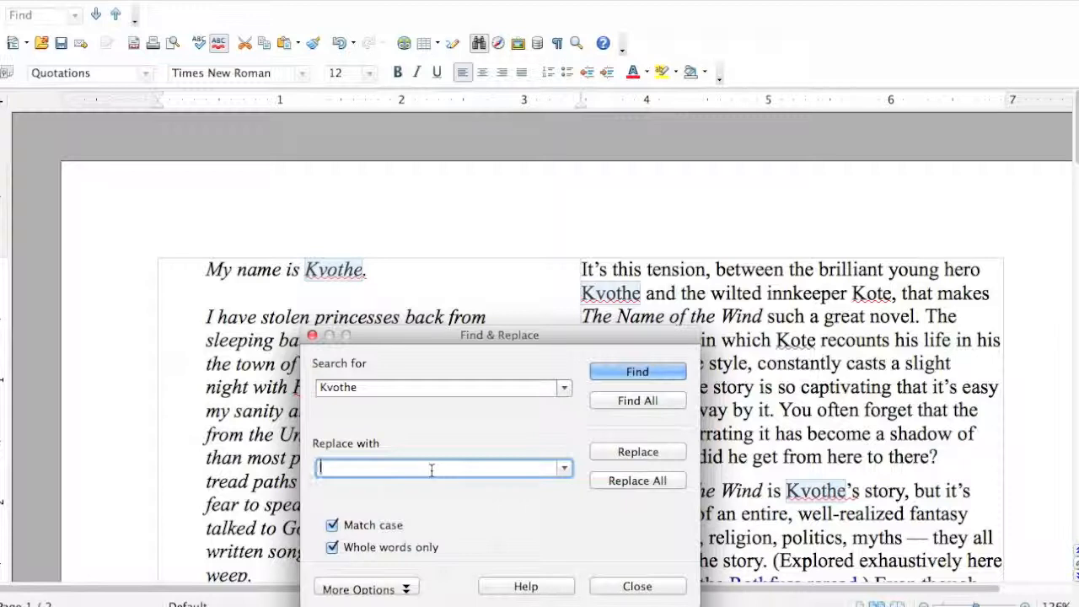
type("Ms. Hiro")
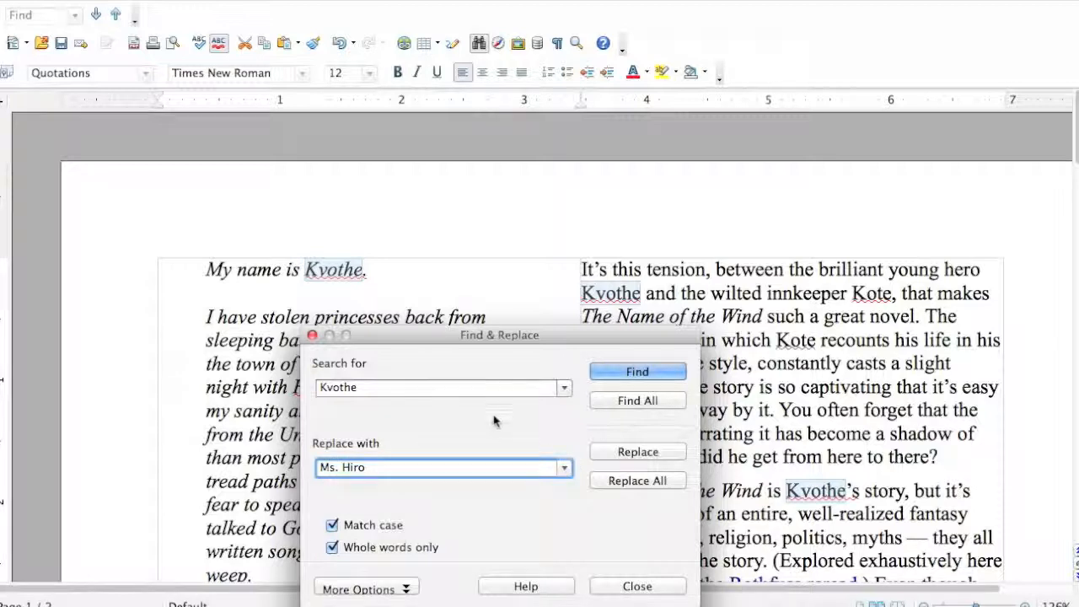
left_click(628, 481)
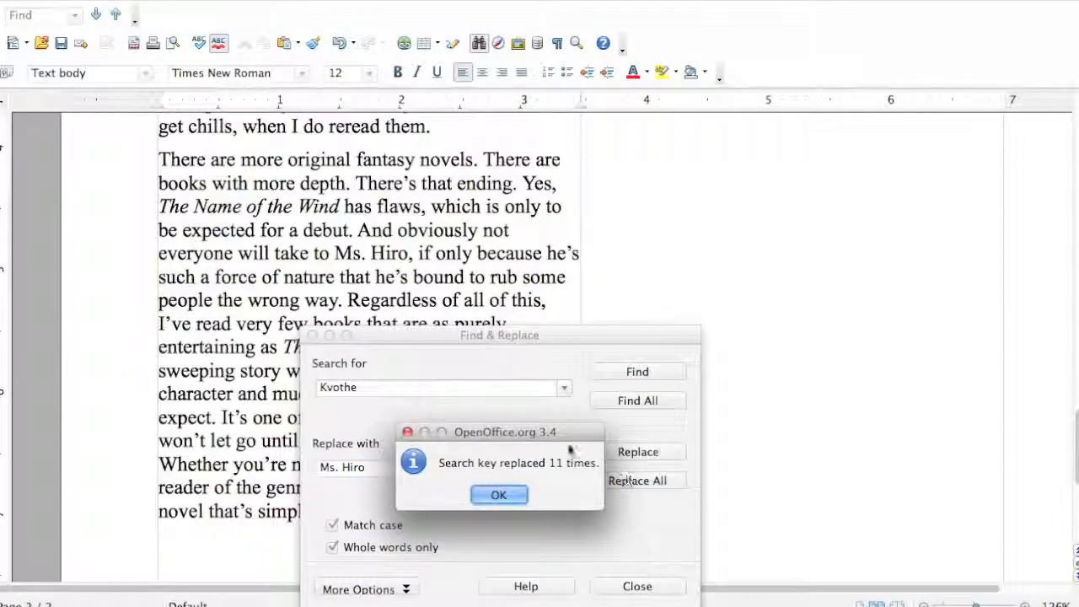
left_click(497, 494)
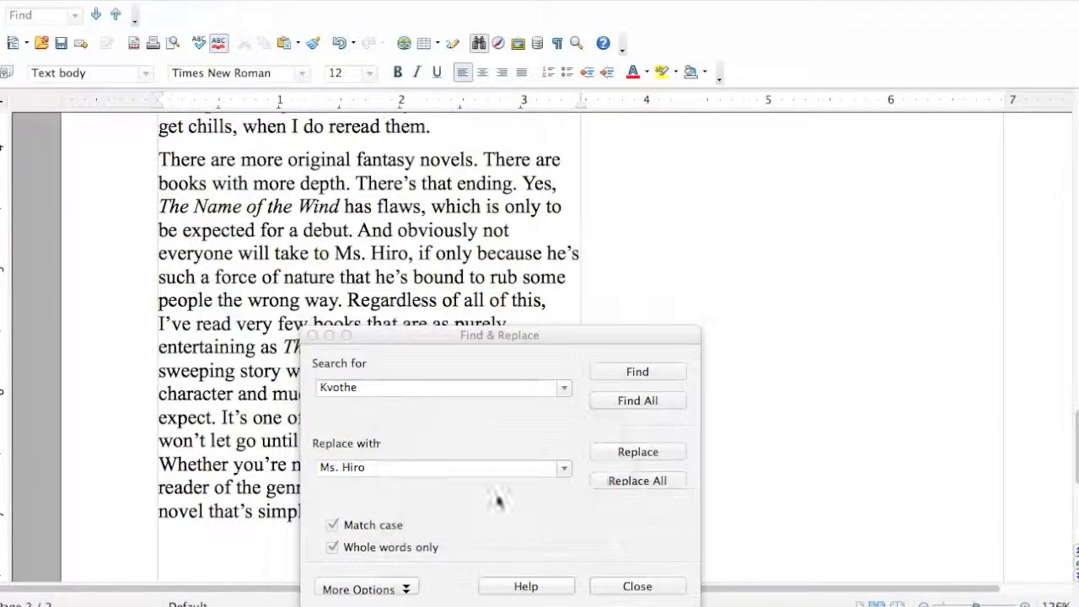
left_click(312, 335)
scroll(312, 335, "up", 10)
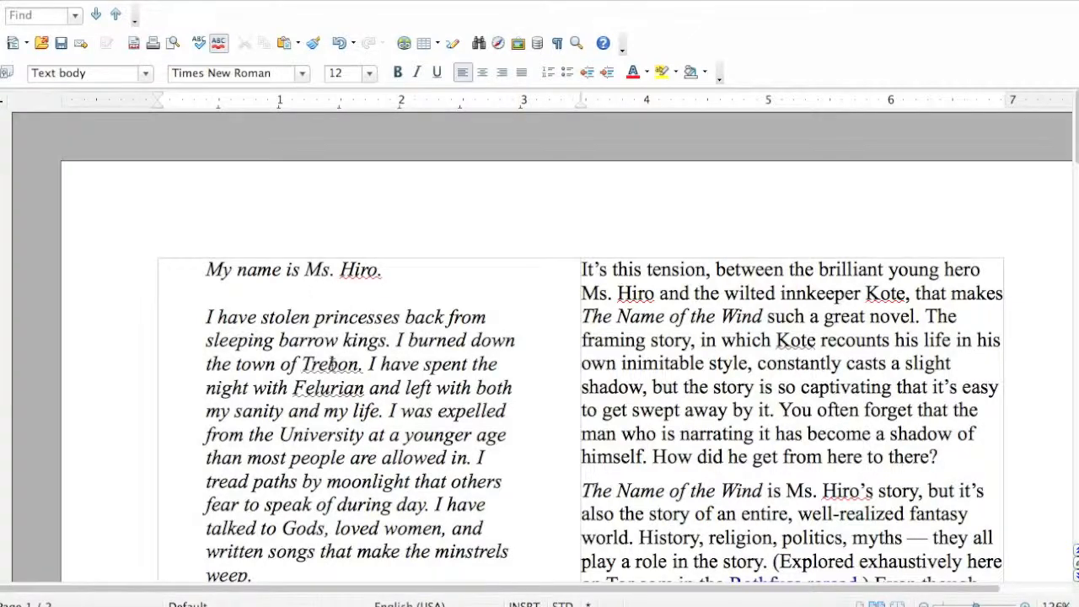
scroll(330, 364, "down", 5)
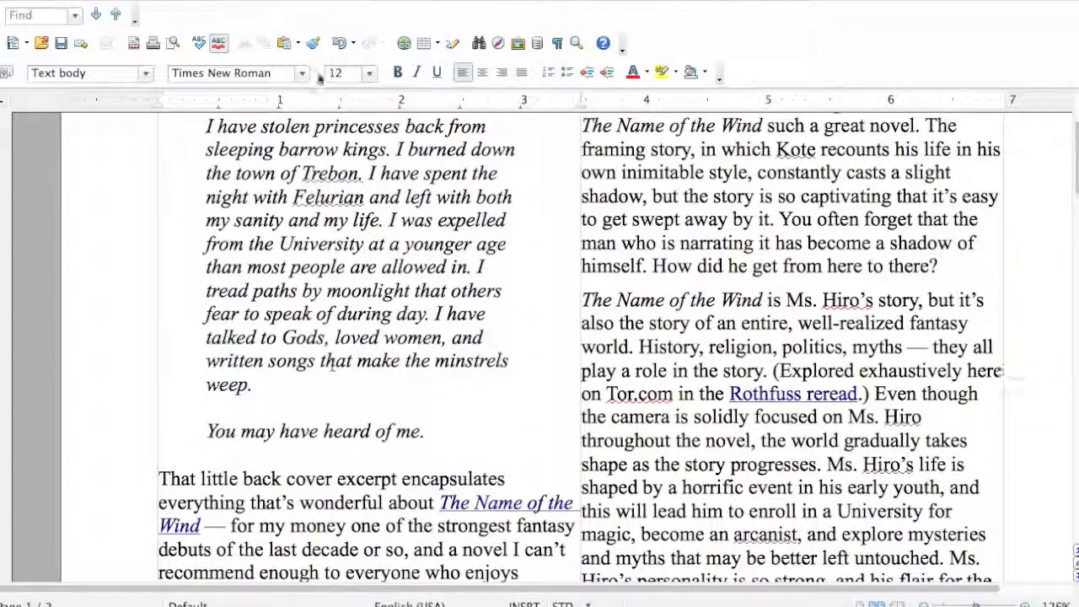
left_click(263, 3)
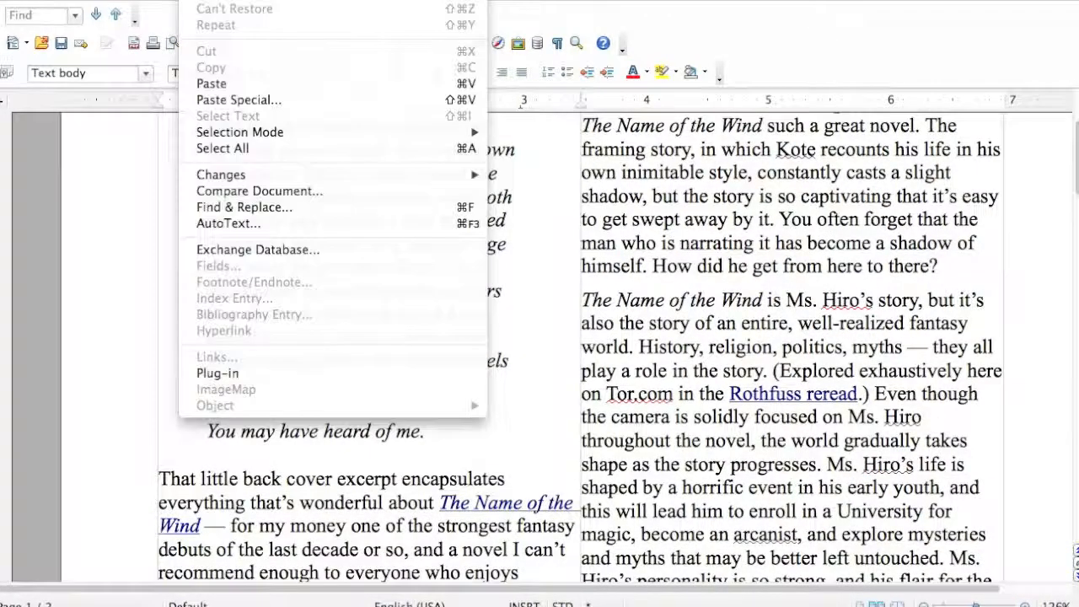
left_click(253, 207)
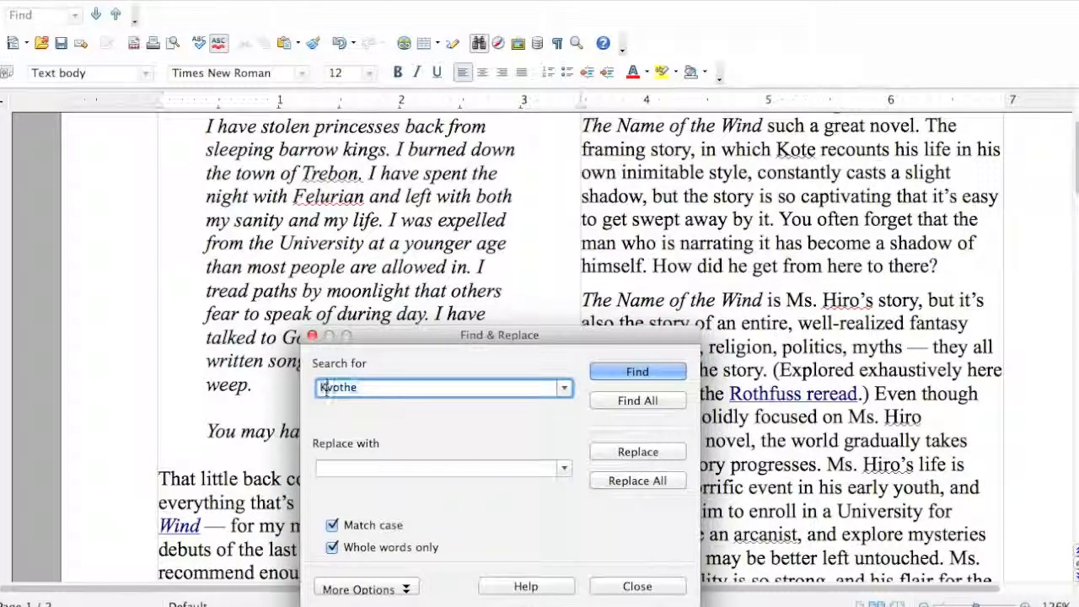
left_click(342, 386)
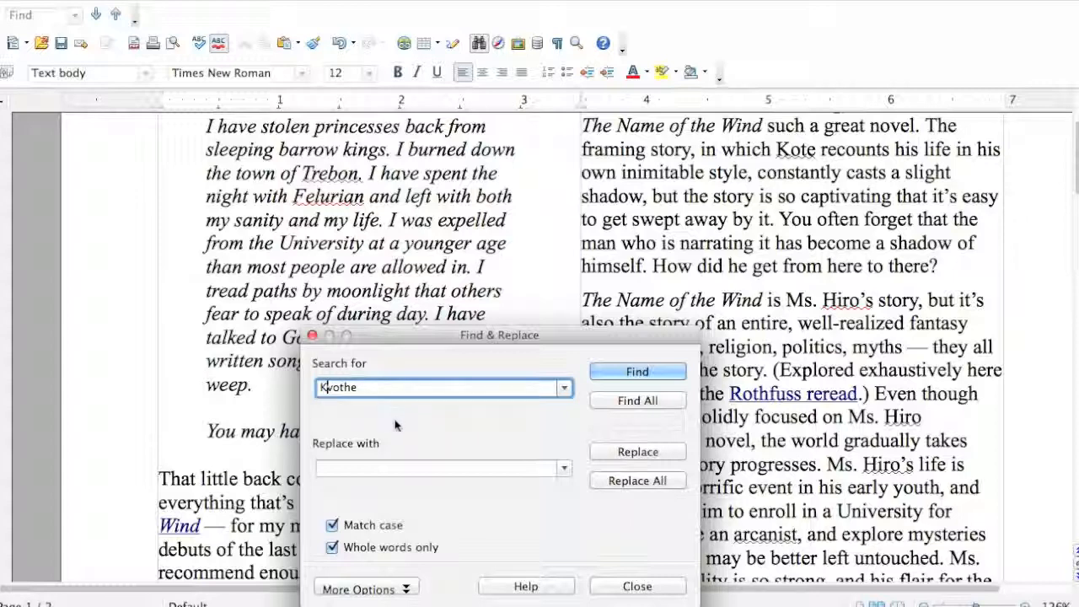
double_click(352, 388)
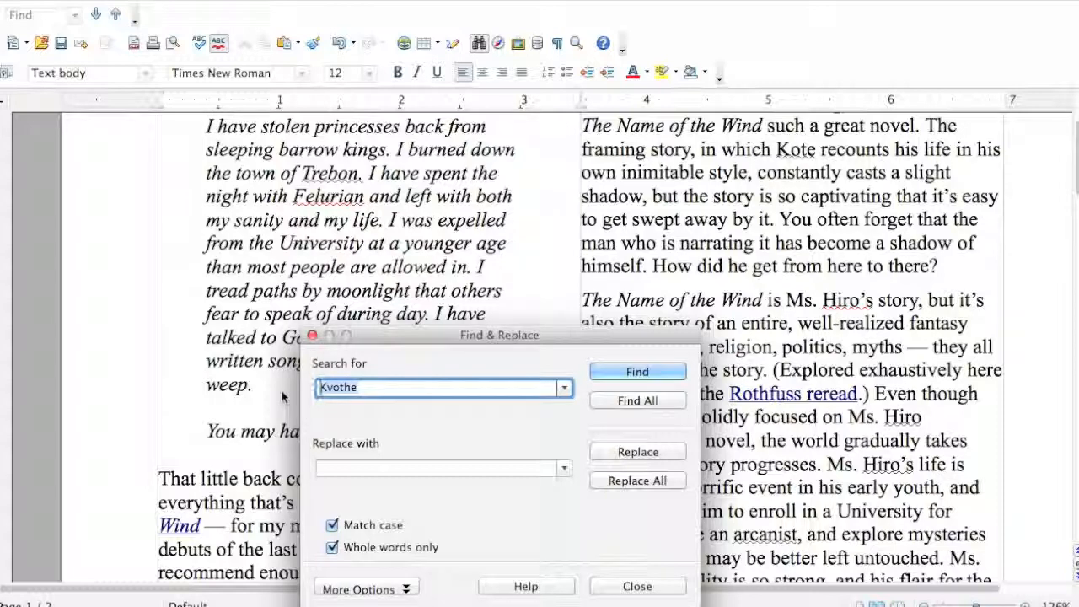
type("the")
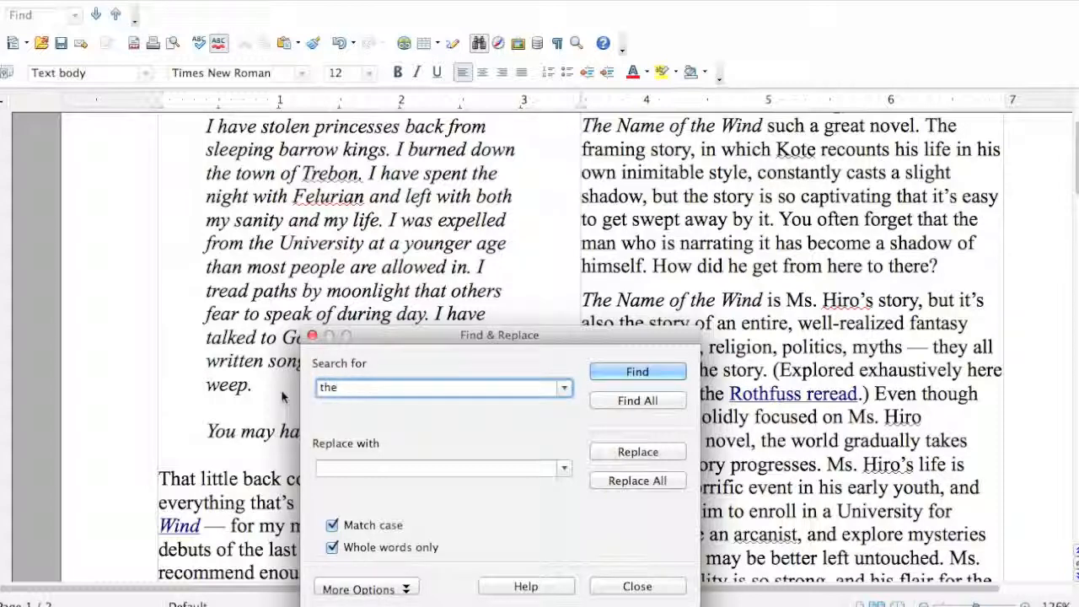
left_click(349, 469)
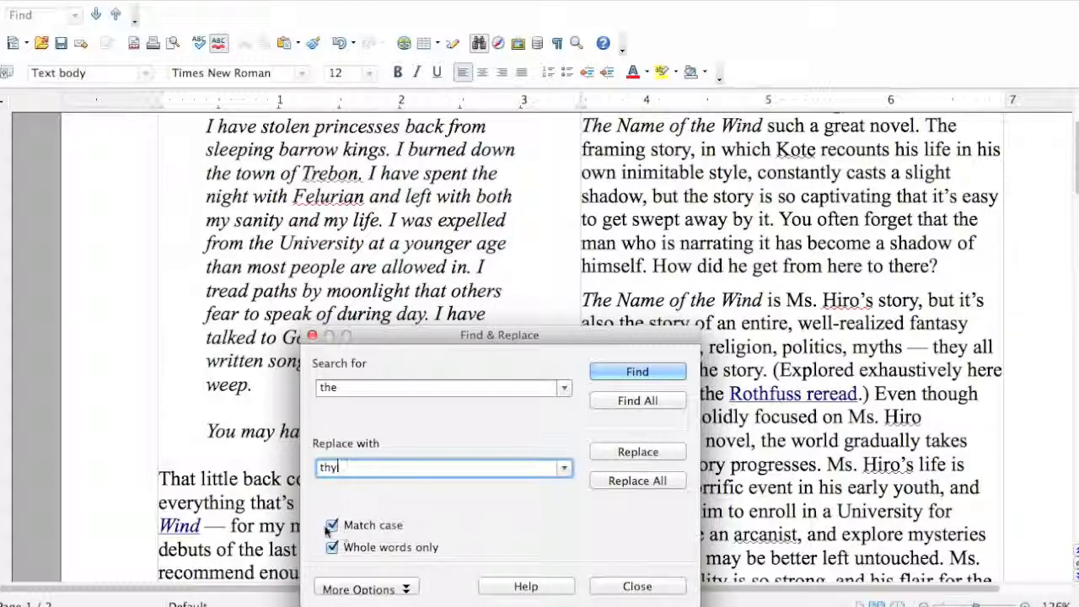
left_click(630, 586)
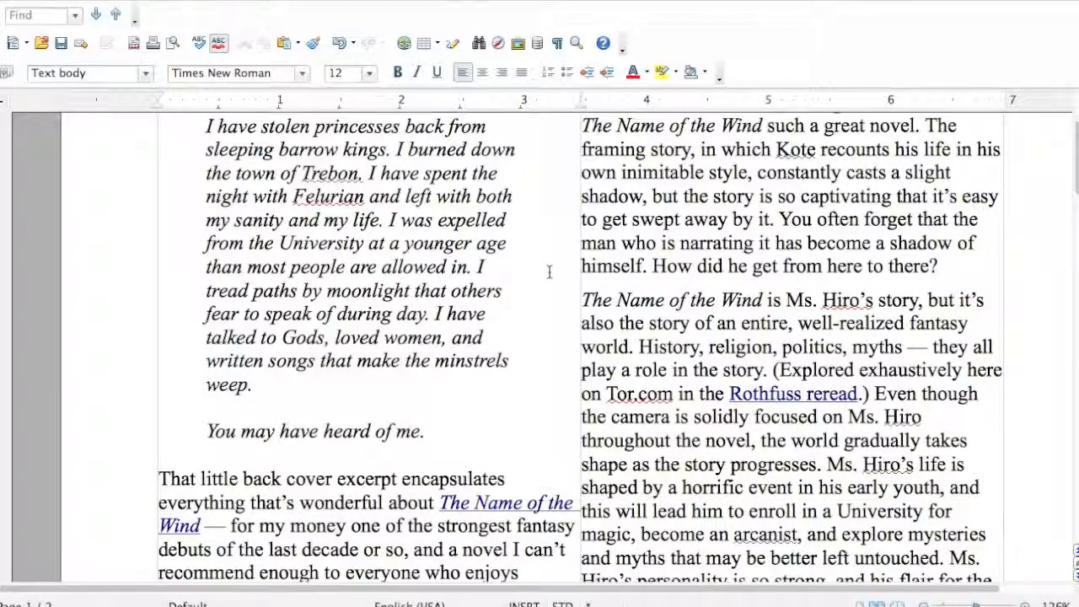
Step: Start the spelling check and look through the suggested corrections for the flagged surname
scroll(549, 271, "up", 4)
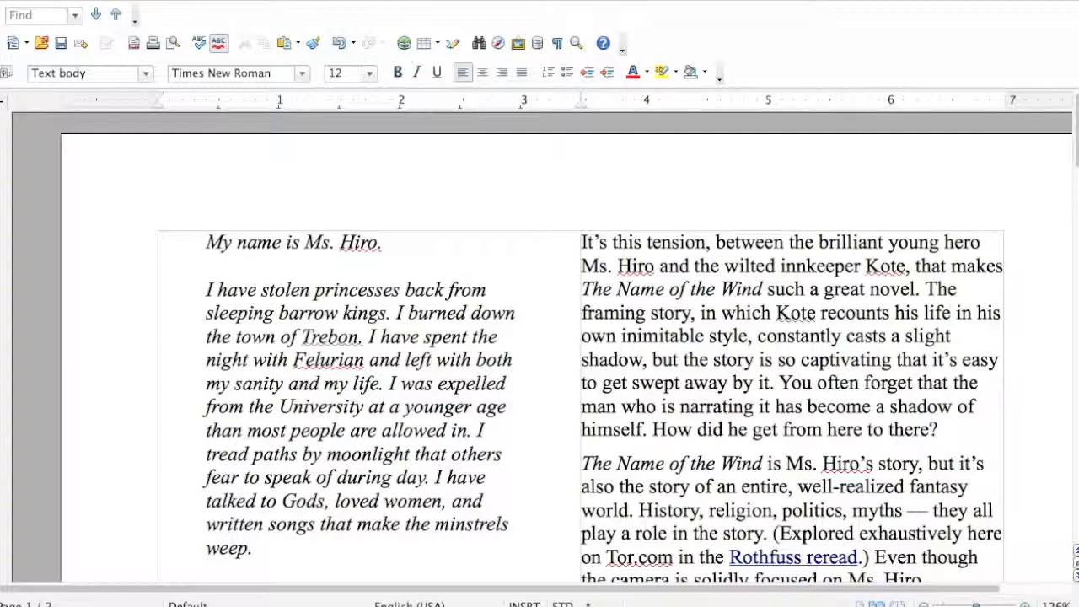
left_click(430, 1)
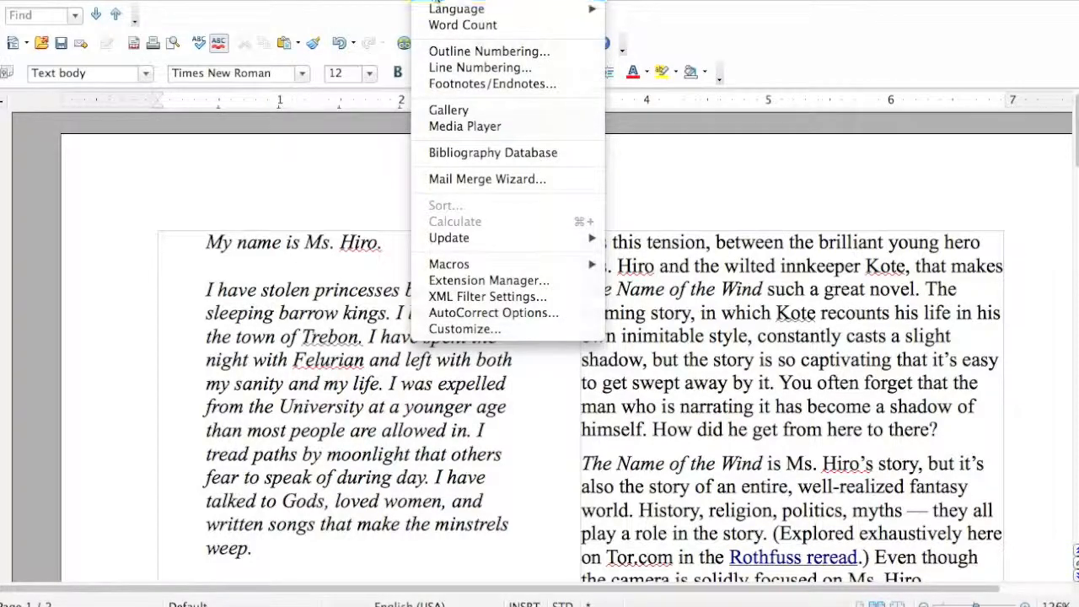
left_click(435, 2)
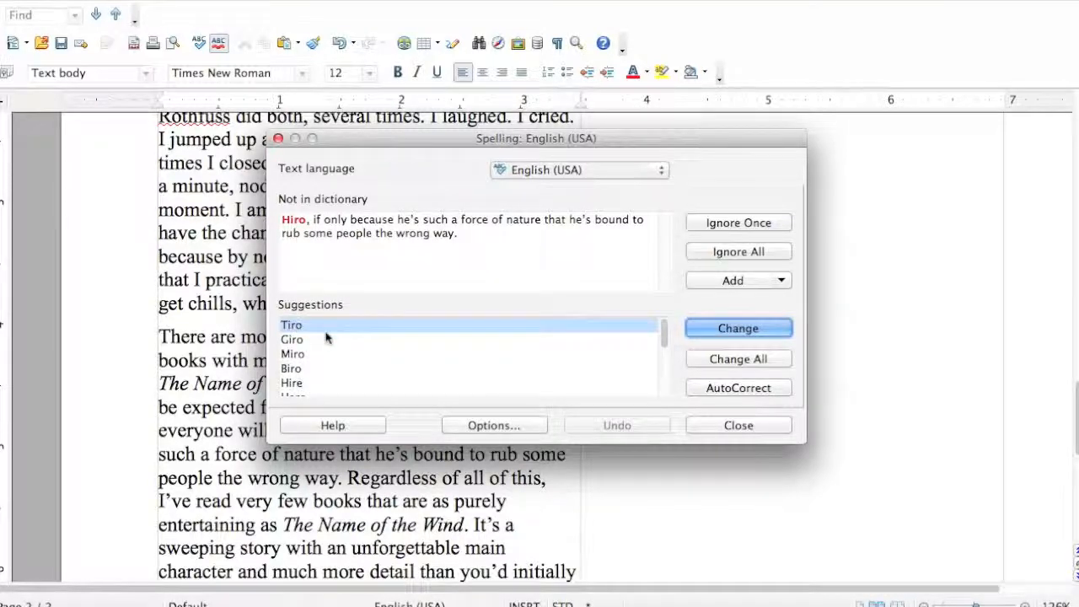
scroll(328, 336, "down", 3)
scroll(327, 337, "up", 2)
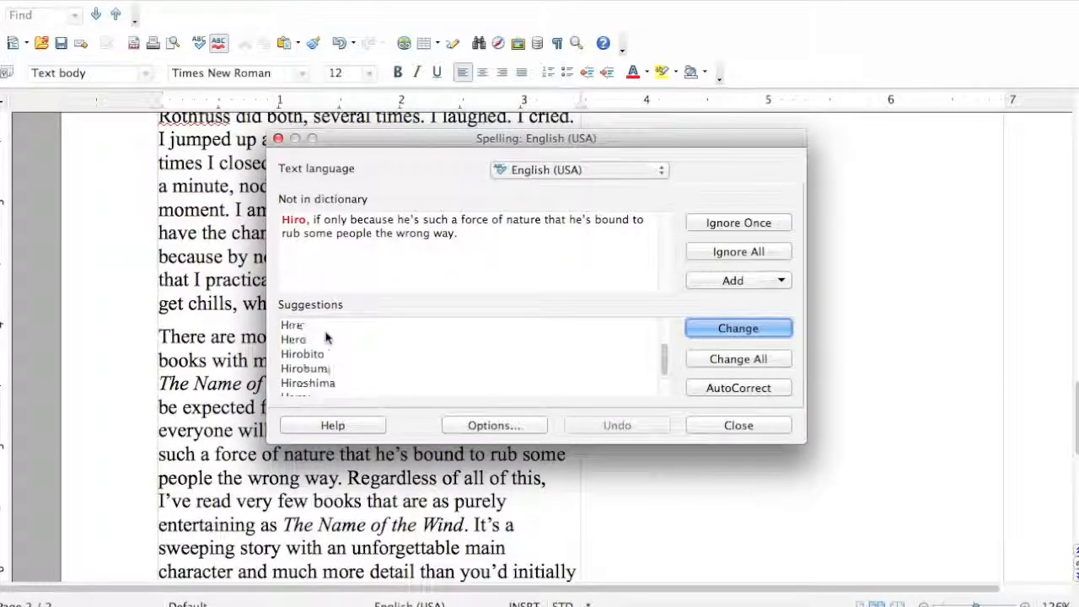
scroll(327, 337, "up", 3)
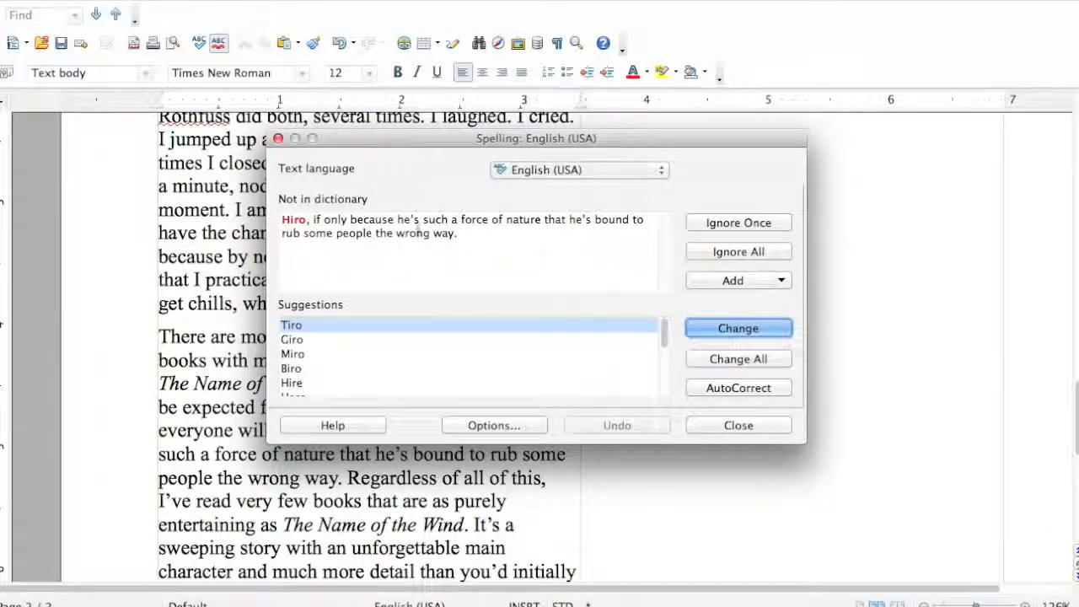
Step: Change the flagged surname in the final paragraph to the suggestion "Tiro" and end the spelling check
left_click_drag(478, 138, 725, 157)
scroll(408, 226, "up", 6)
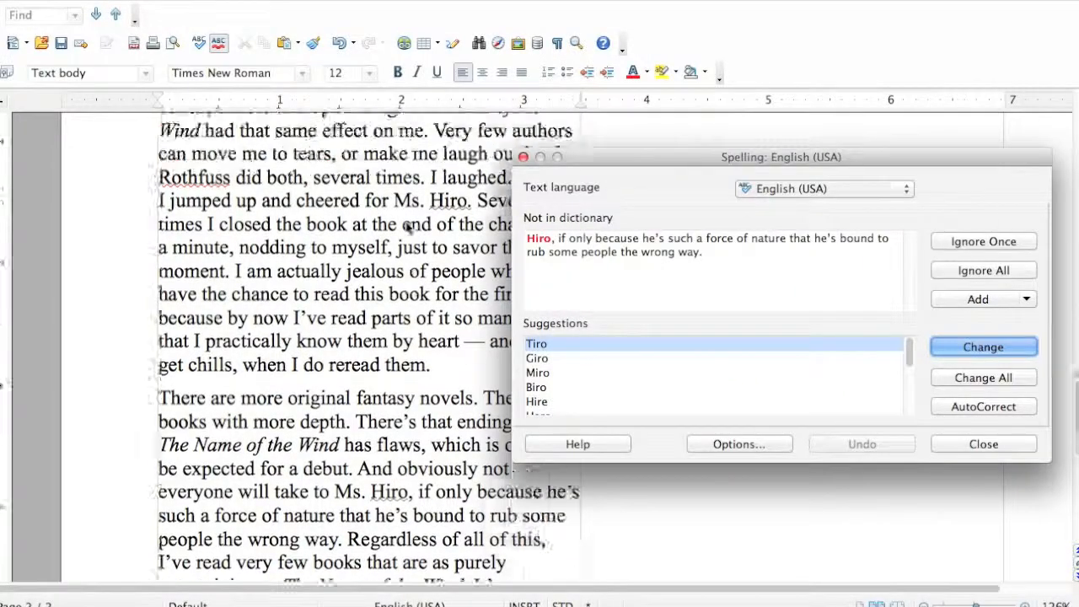
scroll(408, 226, "up", 1)
scroll(408, 228, "up", 15)
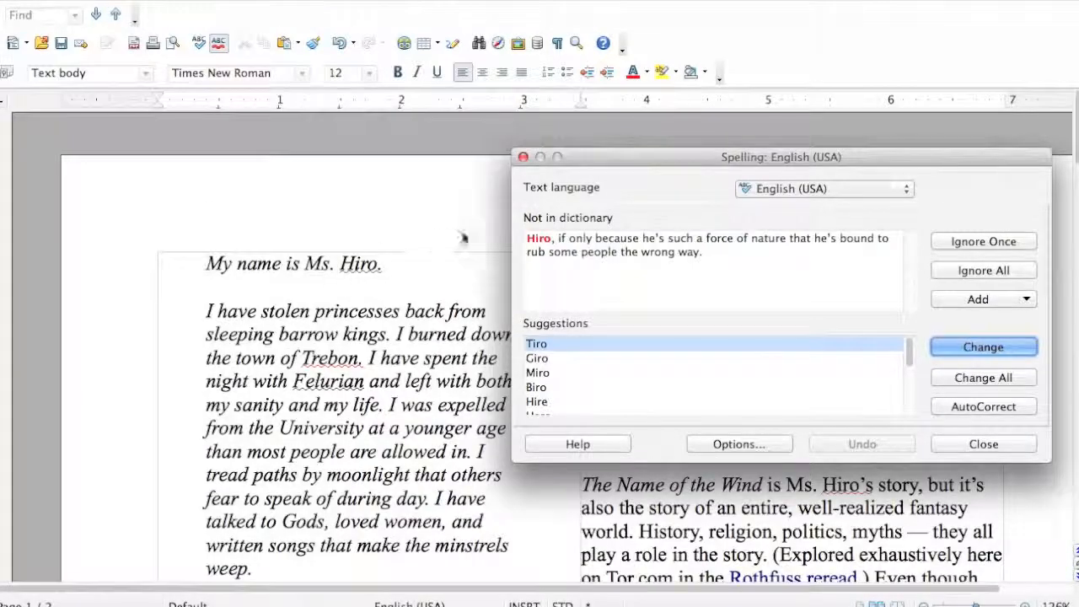
left_click(953, 343)
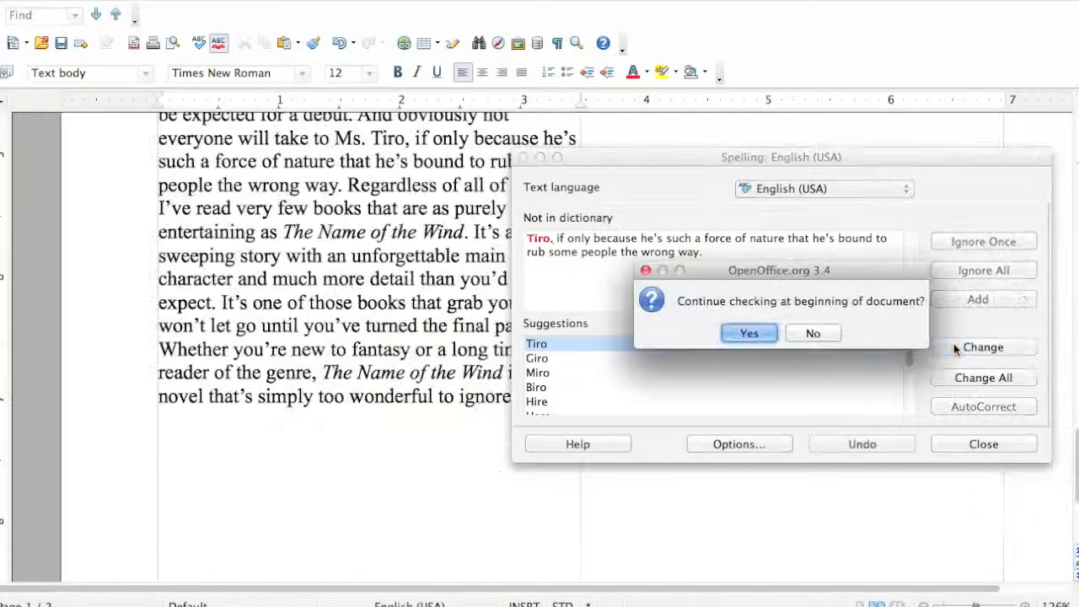
left_click(773, 335)
left_click(775, 334)
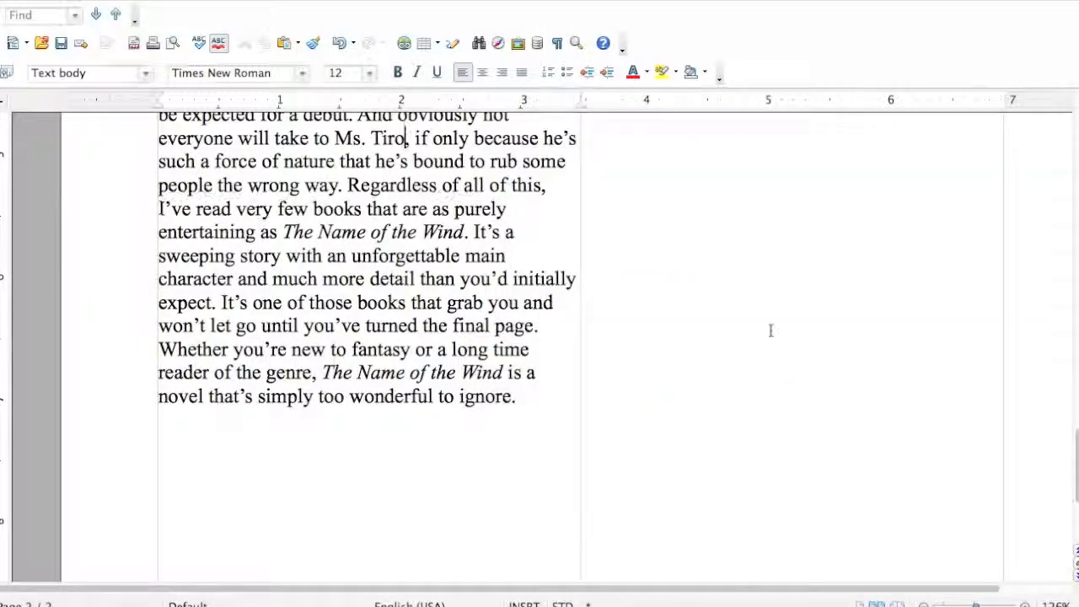
Step: Insert the remark "(It got this wrong!!!)" directly after the corrected surname in the final paragraph
scroll(635, 248, "up", 5)
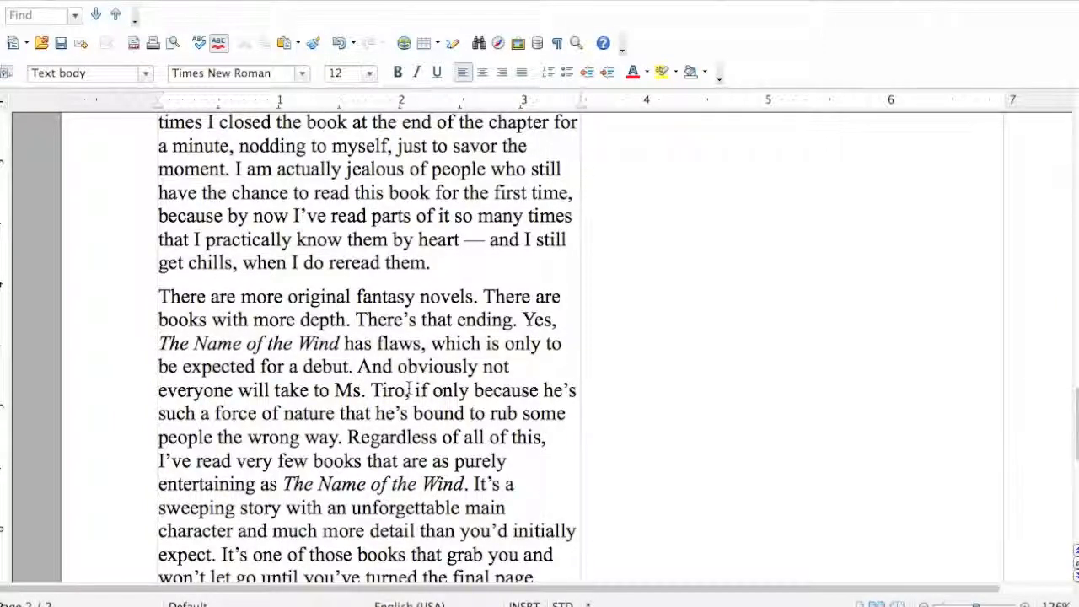
type("(It got this")
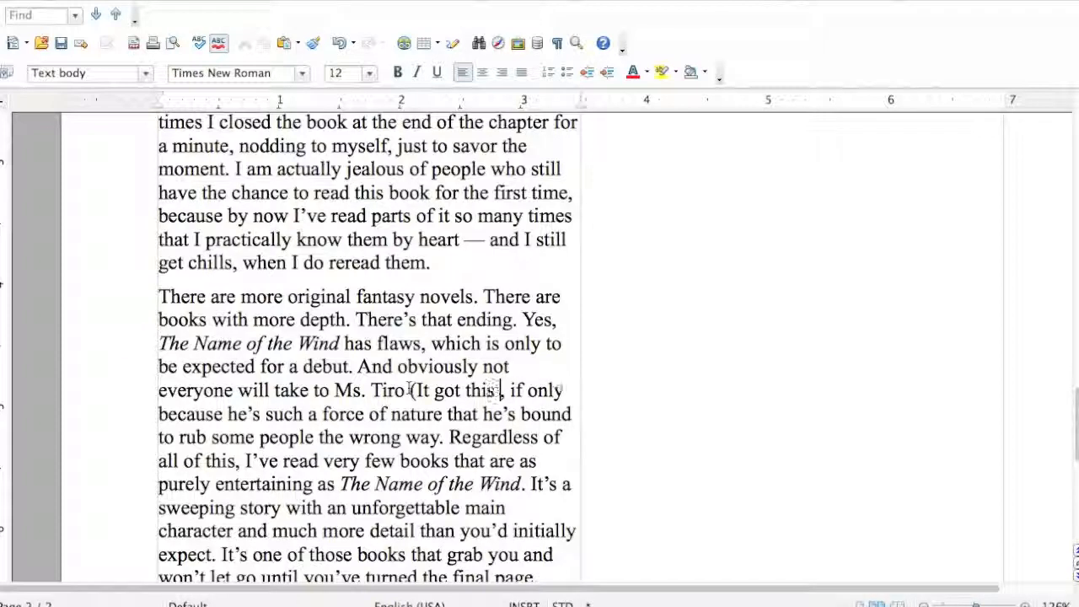
type(" wrong")
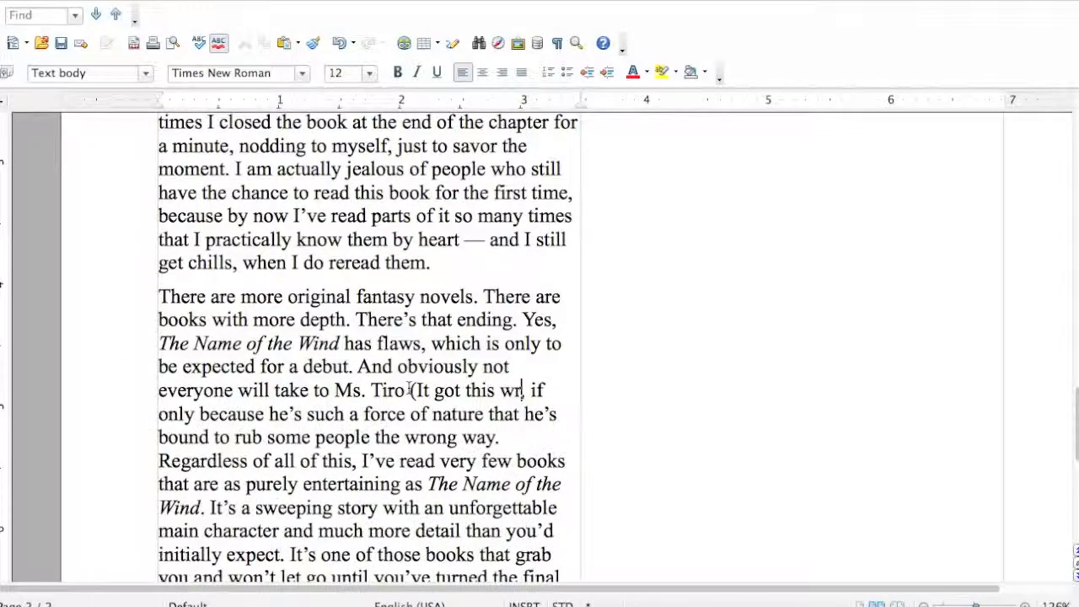
type("!!!")
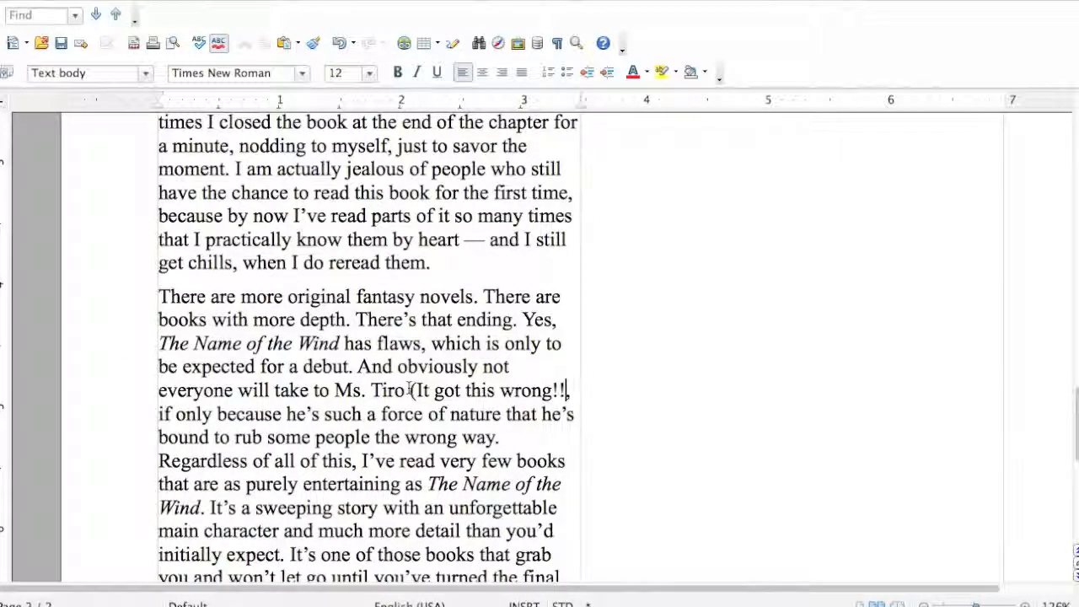
type(")")
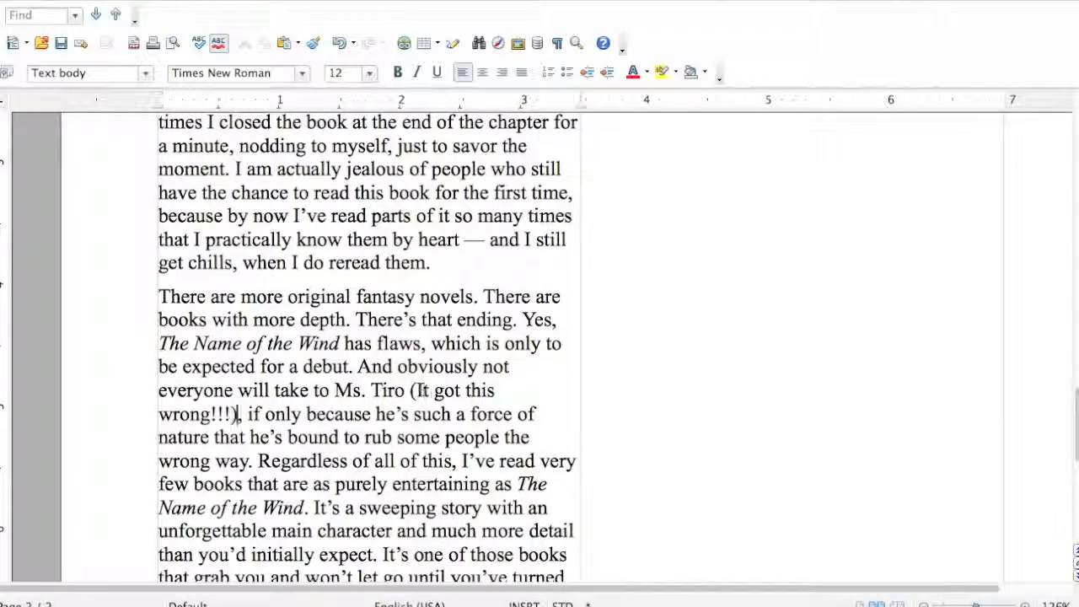
Step: Color the parenthesized remark in the final paragraph red and undo the color change
left_click_drag(409, 391, 236, 413)
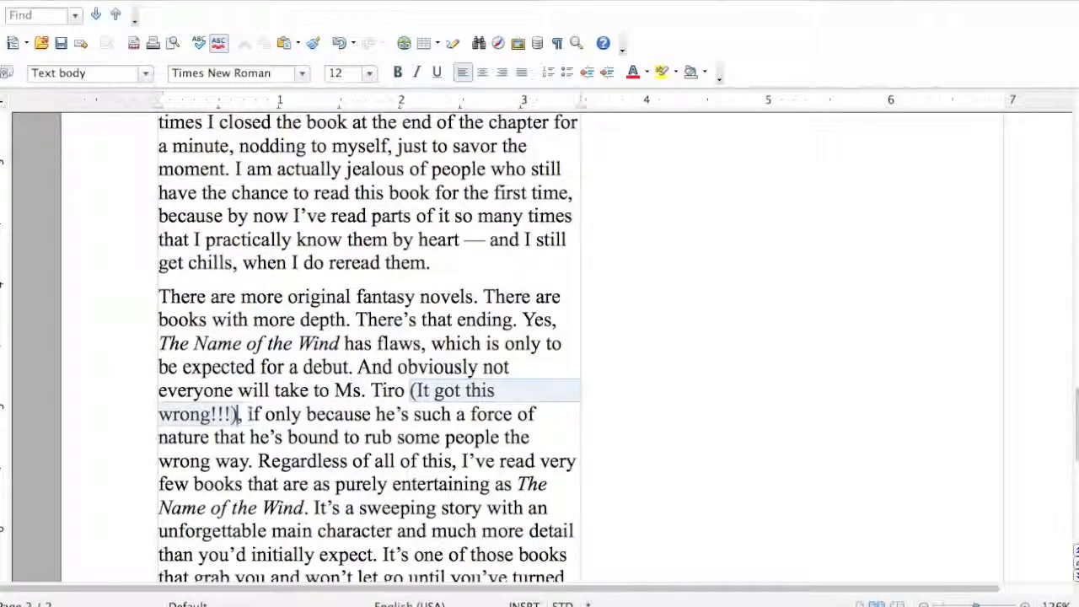
left_click(633, 72)
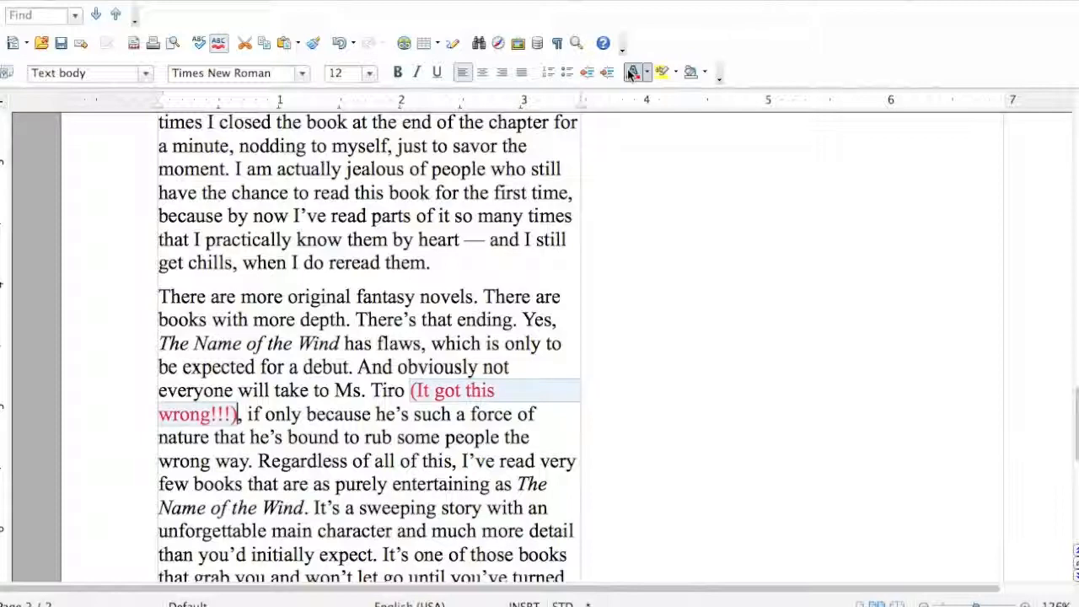
left_click(431, 343)
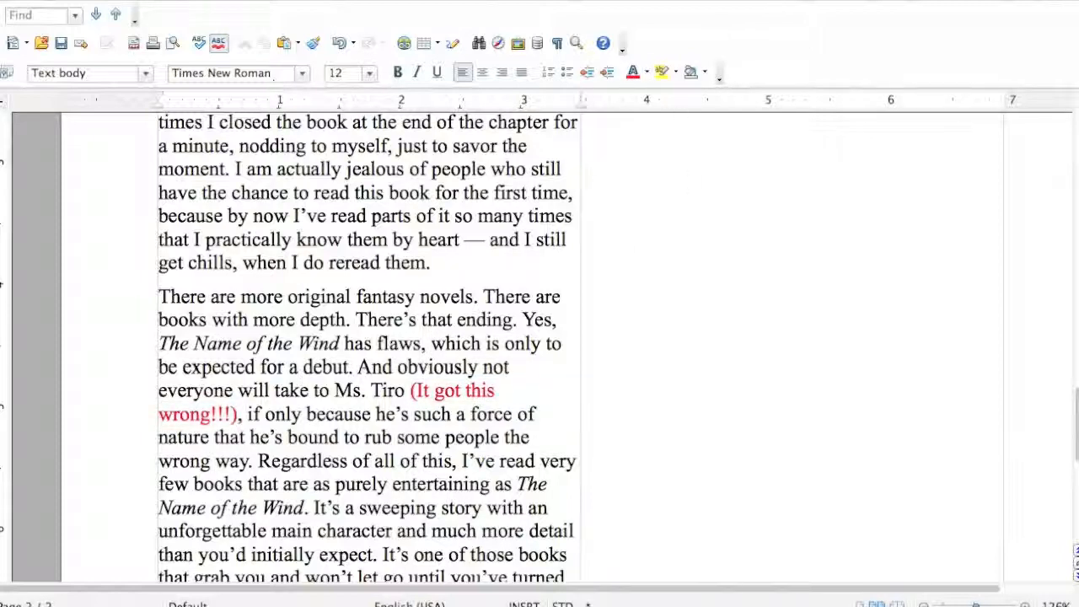
left_click(196, 0)
left_click(221, 0)
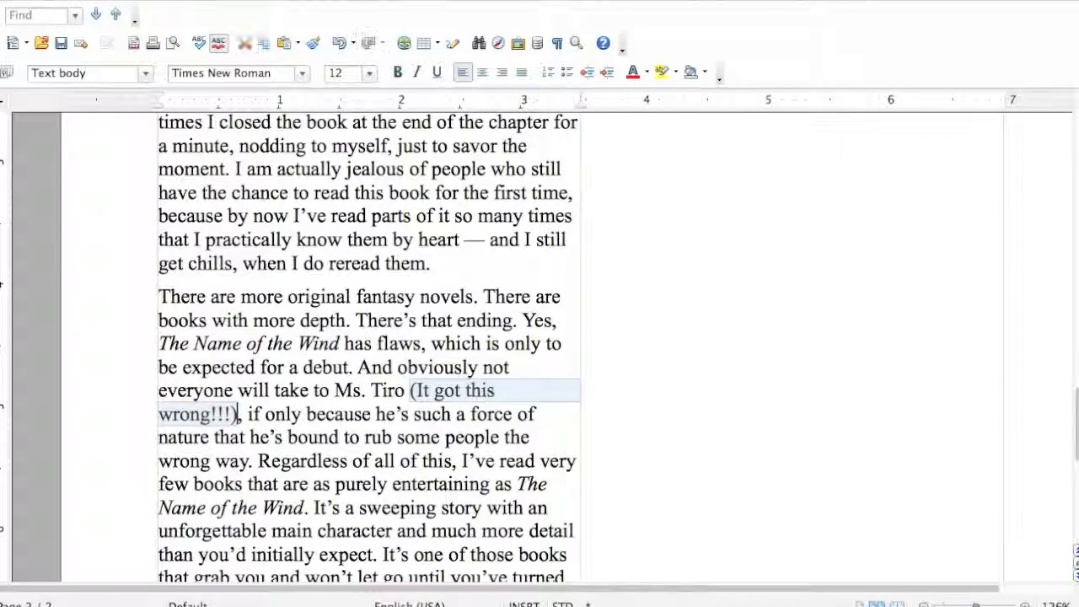
key("super+w")
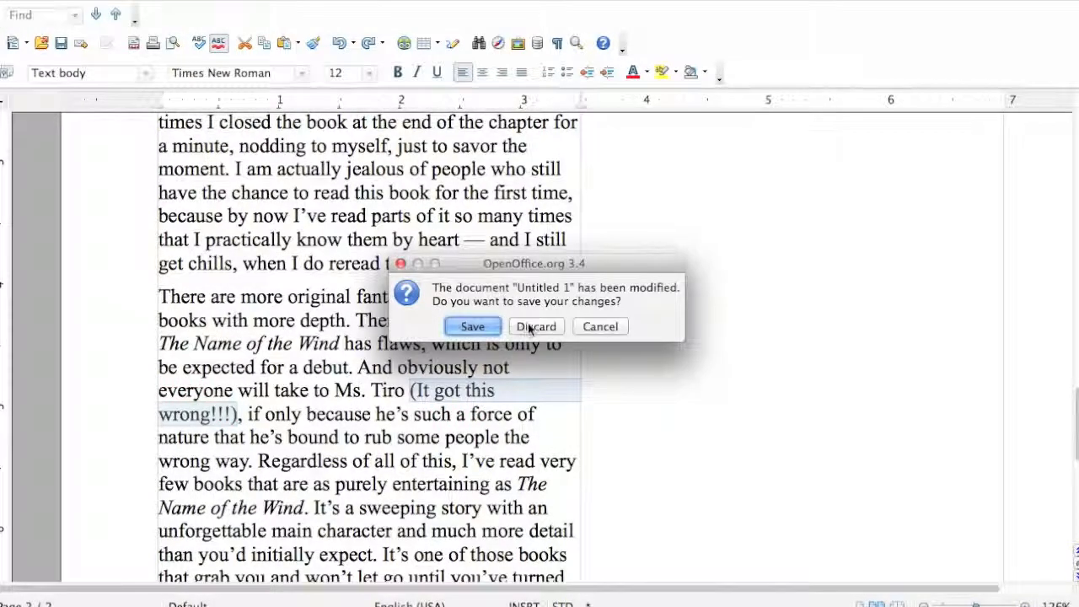
left_click(595, 333)
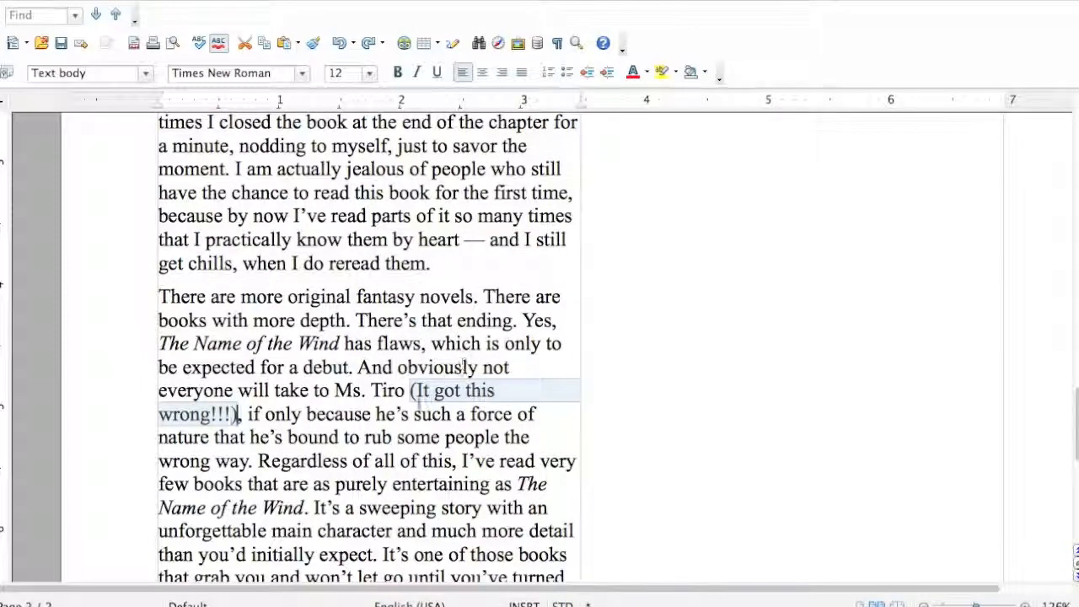
left_click(193, 0)
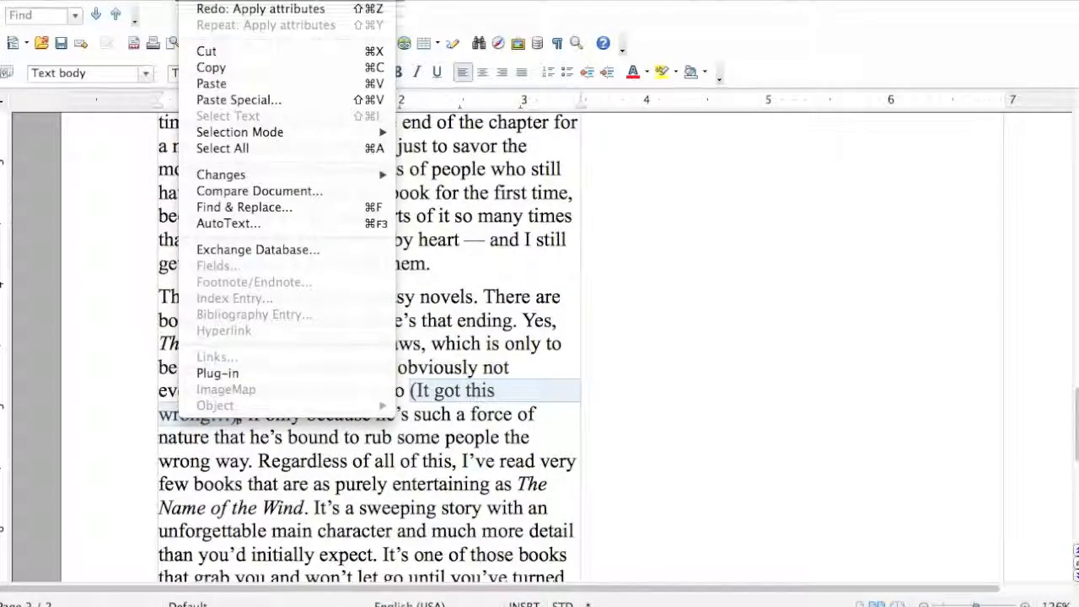
left_click(214, 0)
Step: Delete the whole parenthesized remark after the surname in the final paragraph
key("BackSpace")
key("BackSpace")
key("BackSpace")
key("BackSpace")
key("BackSpace")
key("BackSpace")
key("BackSpace")
key("BackSpace")
key("BackSpace")
key("BackSpace")
key("BackSpace")
key("BackSpace")
key("BackSpace")
key("BackSpace")
key("BackSpace")
key("BackSpace")
key("BackSpace")
key("BackSpace")
key("BackSpace")
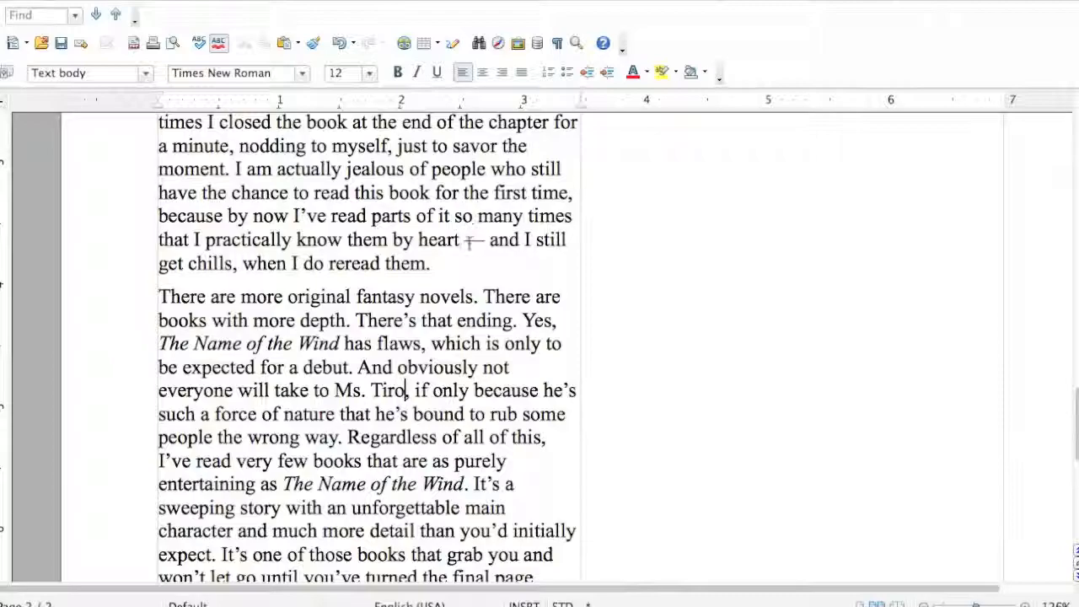
Step: Move the article window aside, switch to the Draw document with the photo, select everything on its page, and copy it
scroll(440, 233, "up", 15)
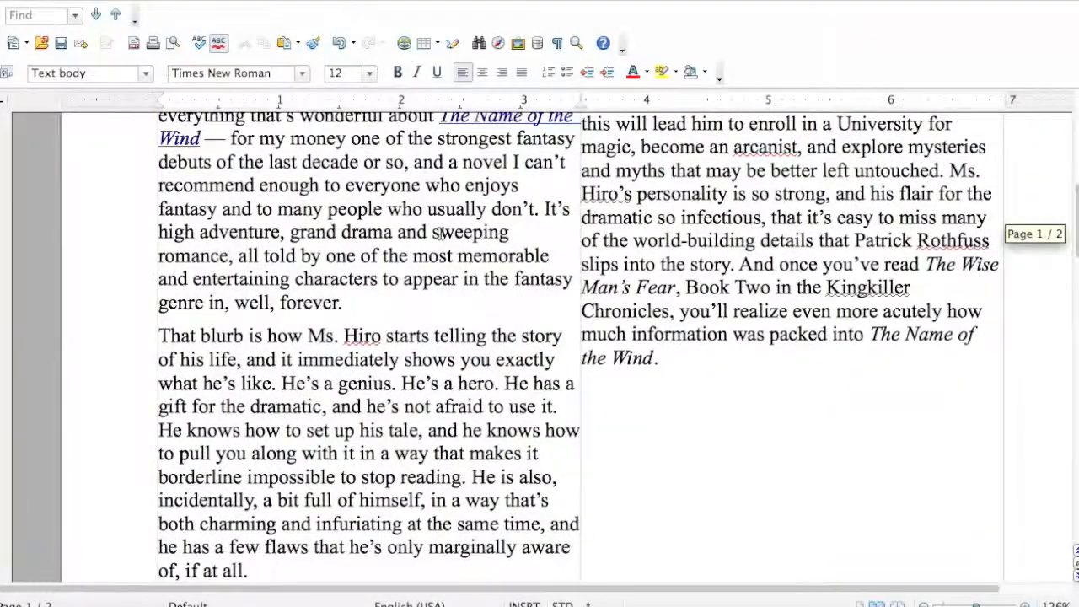
scroll(440, 234, "up", 12)
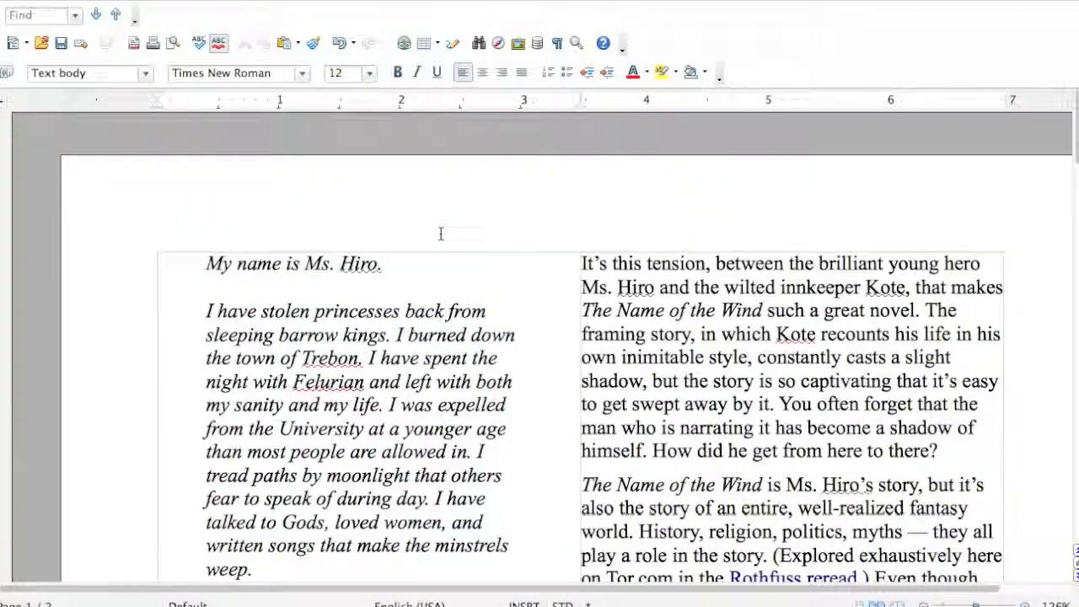
scroll(440, 234, "down", 3)
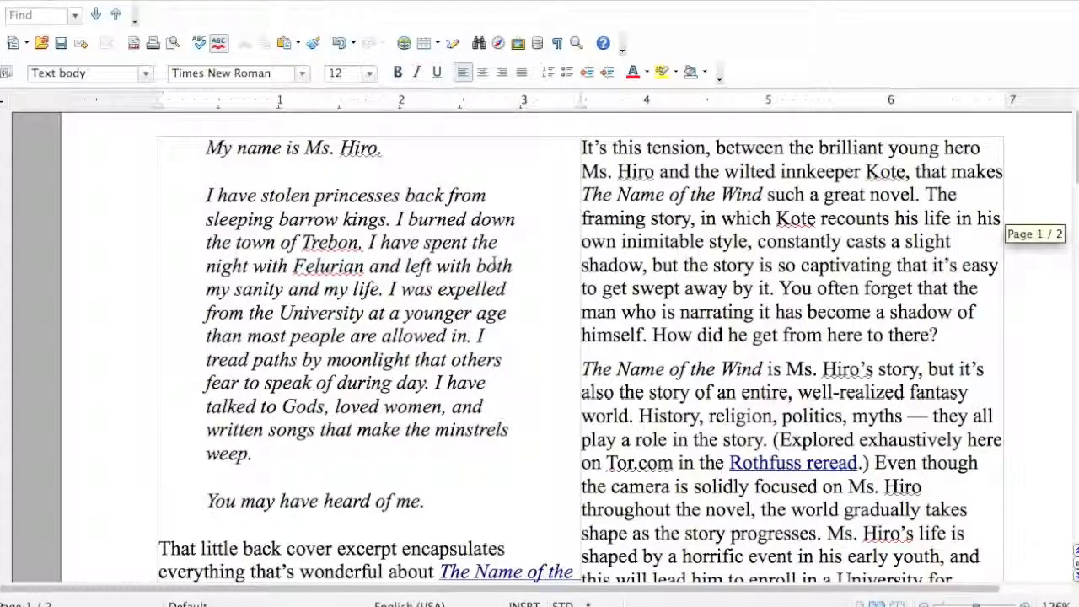
scroll(494, 263, "down", 3)
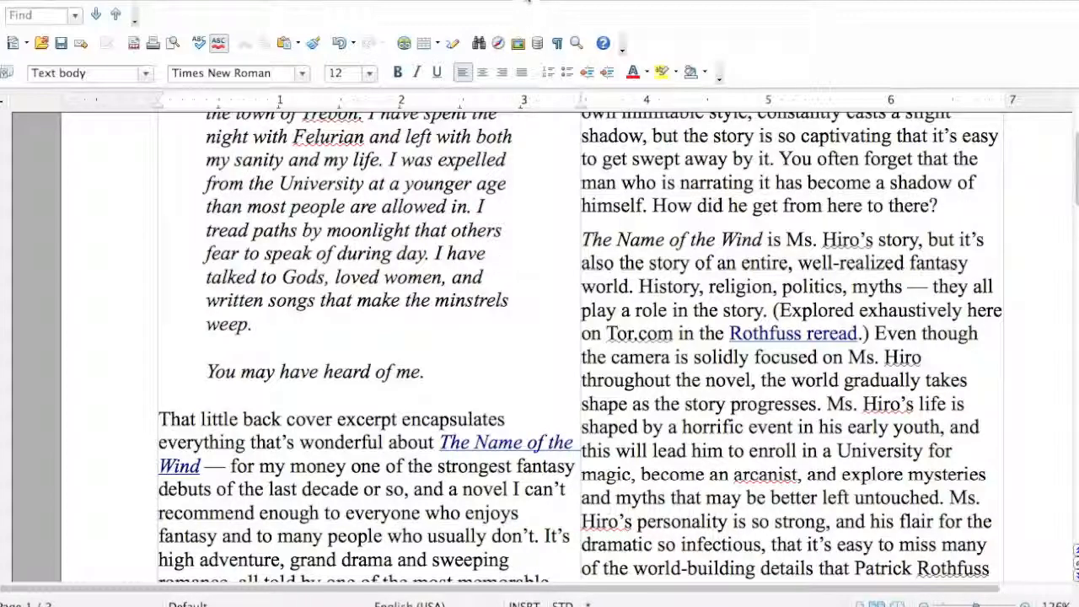
left_click_drag(529, 2, 354, 0)
mouse_move(1019, 25)
left_mouse_down()
mouse_move(566, 118)
mouse_move(381, 275)
mouse_move(261, 403)
mouse_move(159, 600)
mouse_move(135, 605)
left_mouse_up()
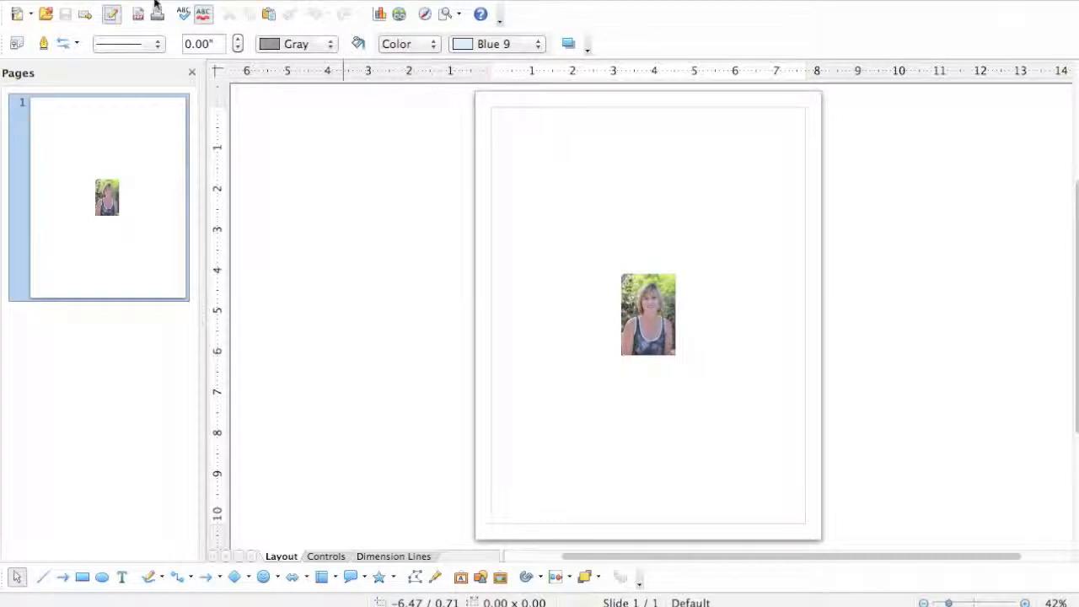
left_click(192, 0)
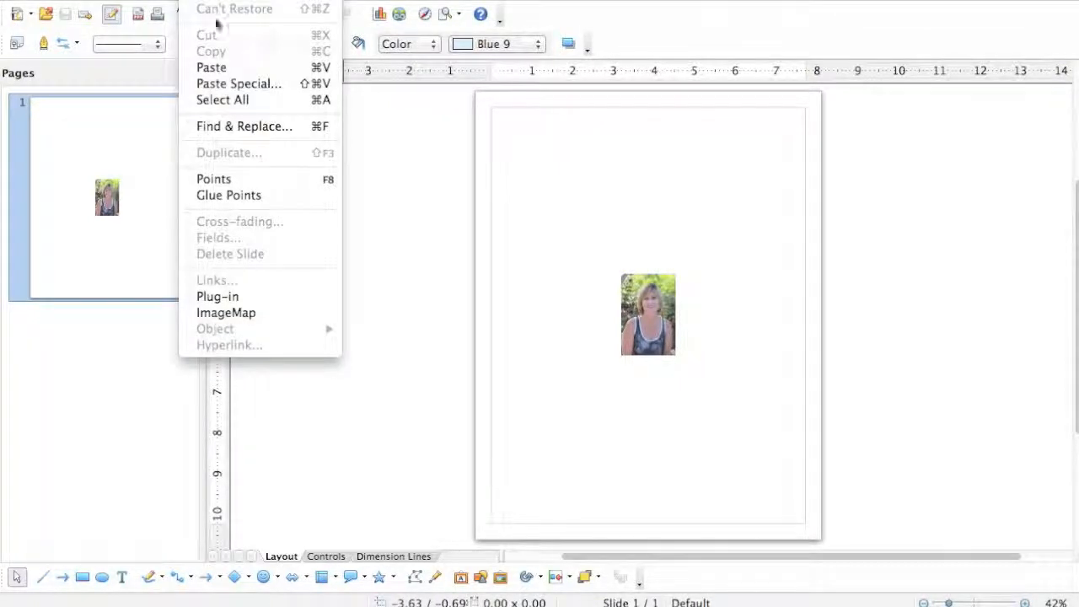
left_click(217, 100)
left_click(192, 0)
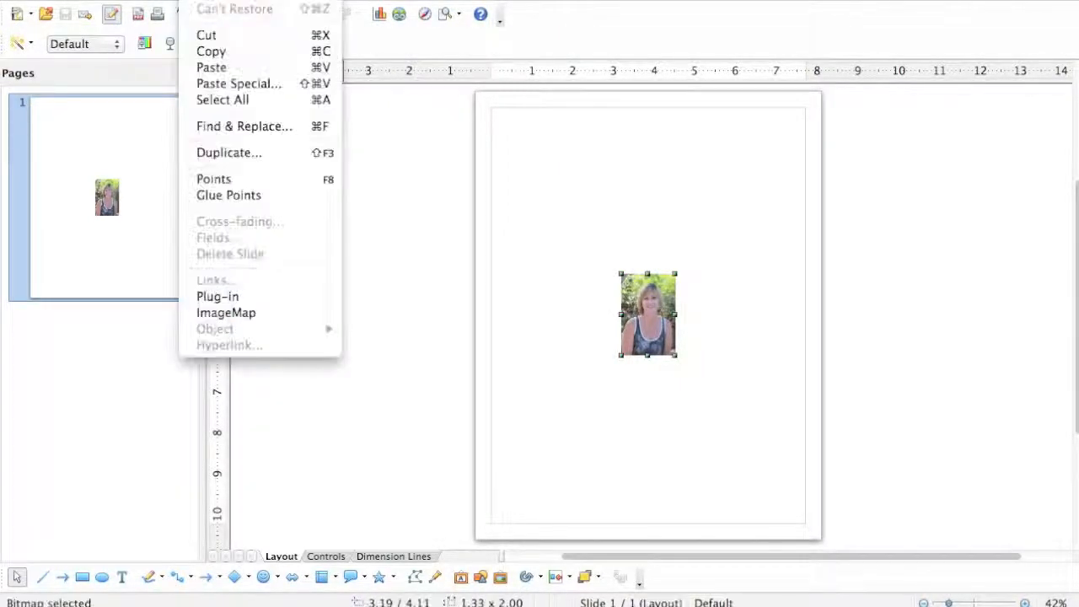
left_click(211, 51)
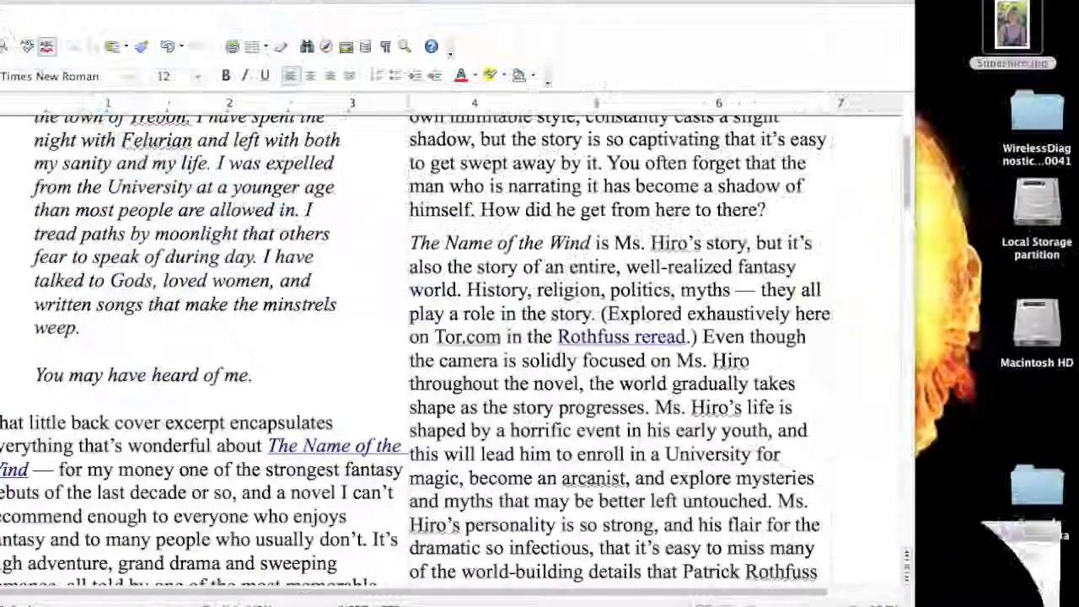
Step: Paste the copied photo at the end of the second column's text on page 1 and position it in the empty space below
scroll(521, 335, "down", 1)
scroll(521, 337, "down", 10)
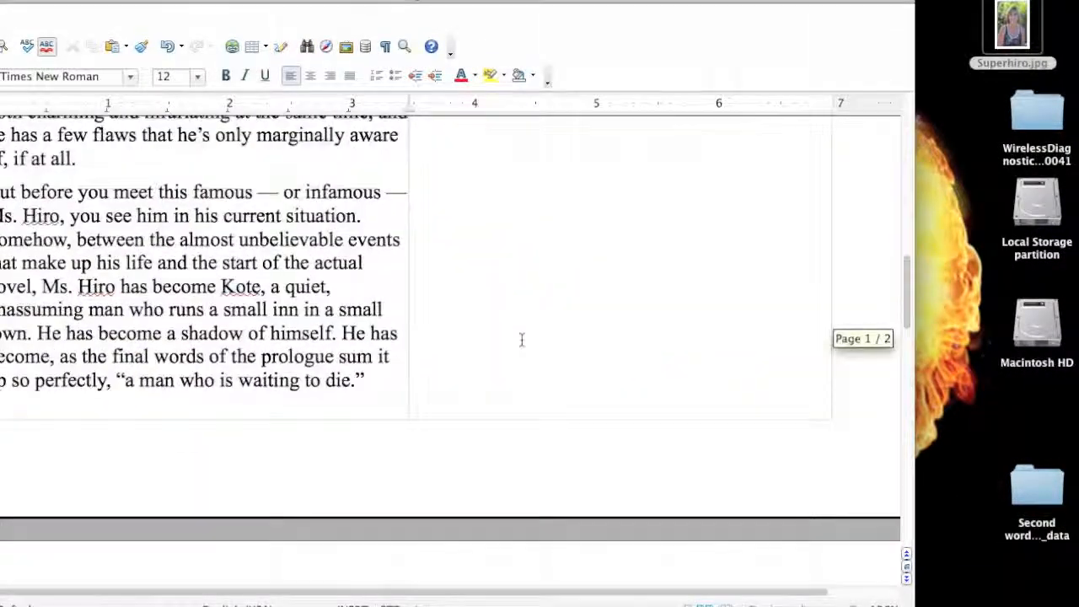
scroll(521, 337, "up", 3)
left_click(195, 1)
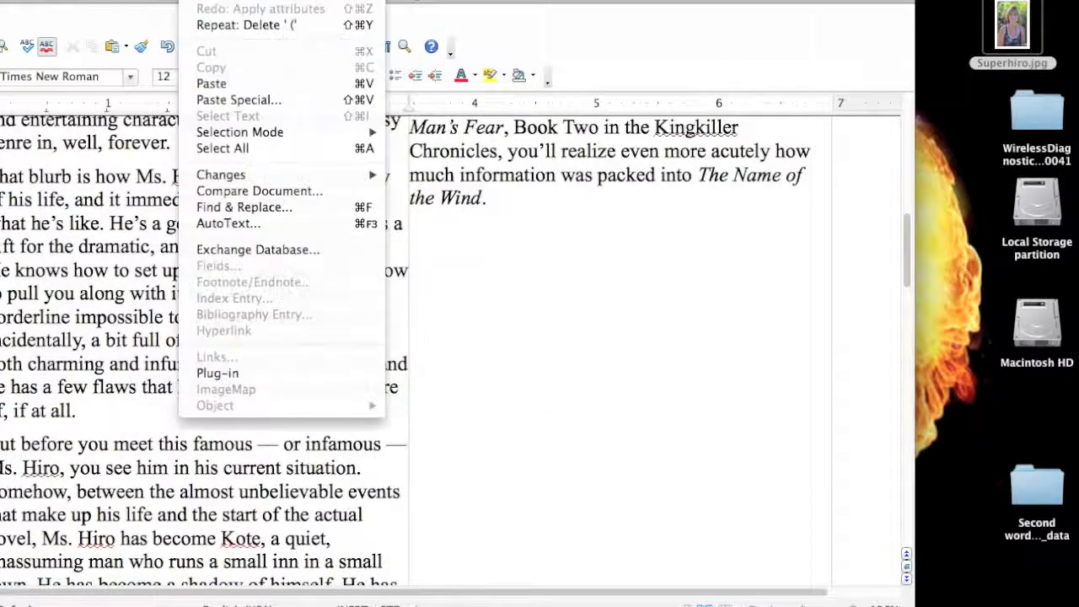
left_click(502, 355)
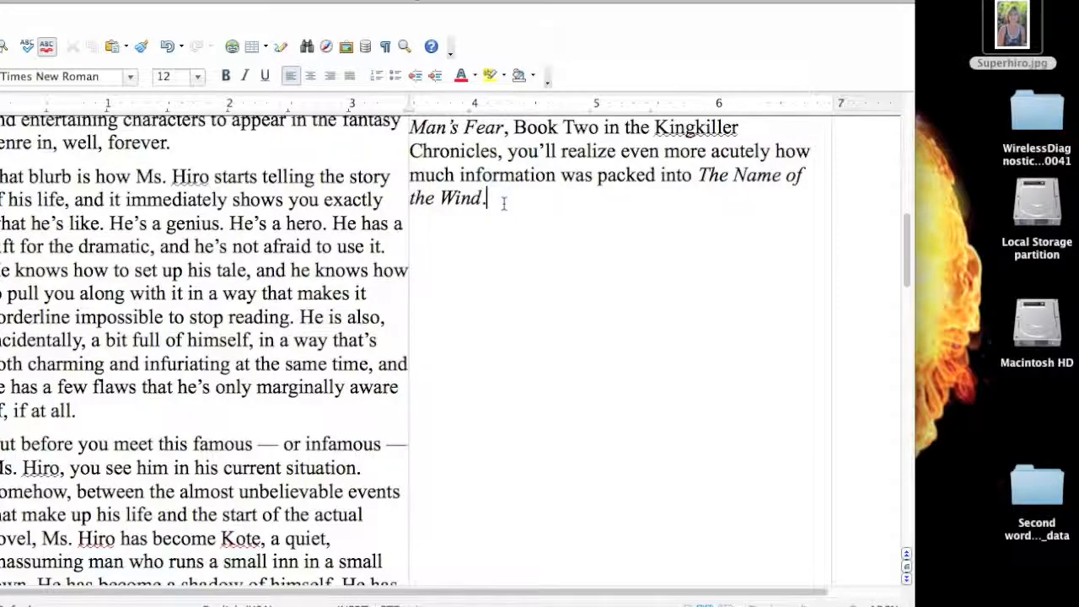
left_click(195, 1)
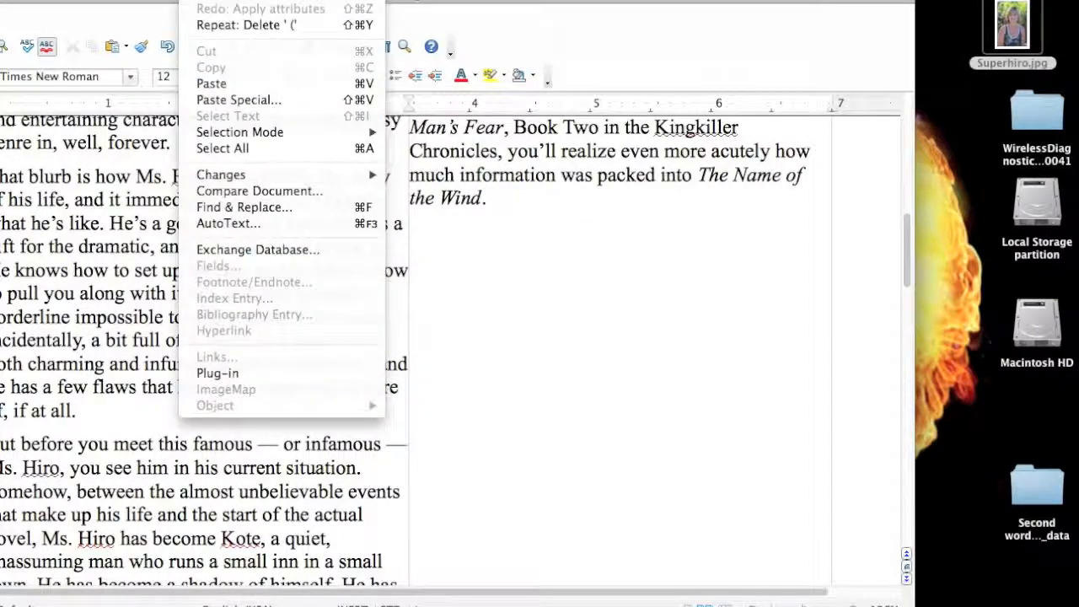
left_click(211, 83)
left_click_drag(529, 240, 589, 283)
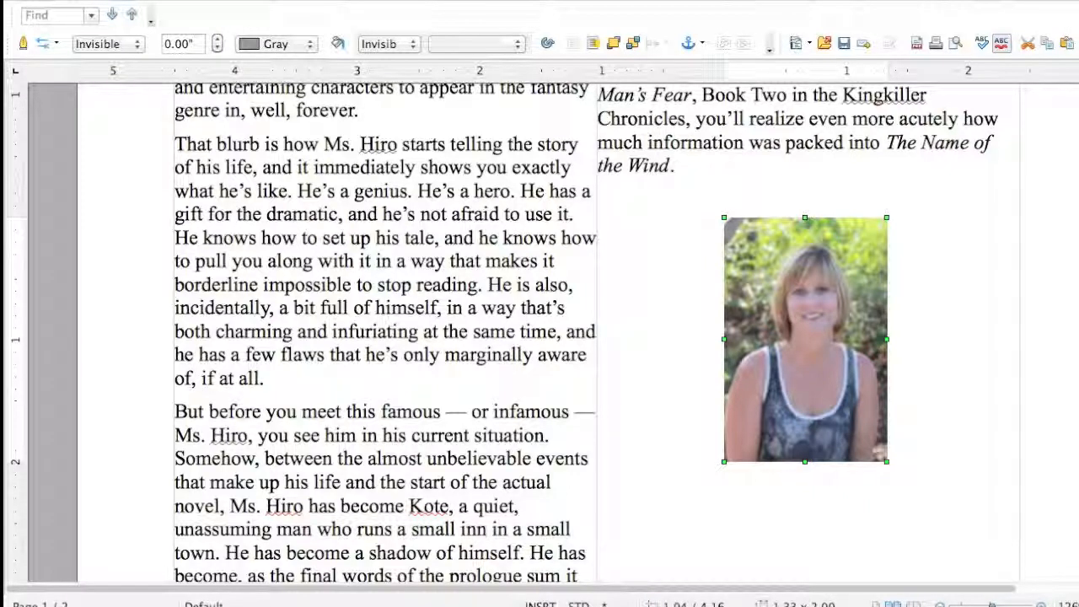
Step: Close the article, discarding its changes, and create a new text document from the OpenOffice.org start window
left_click(14, 2)
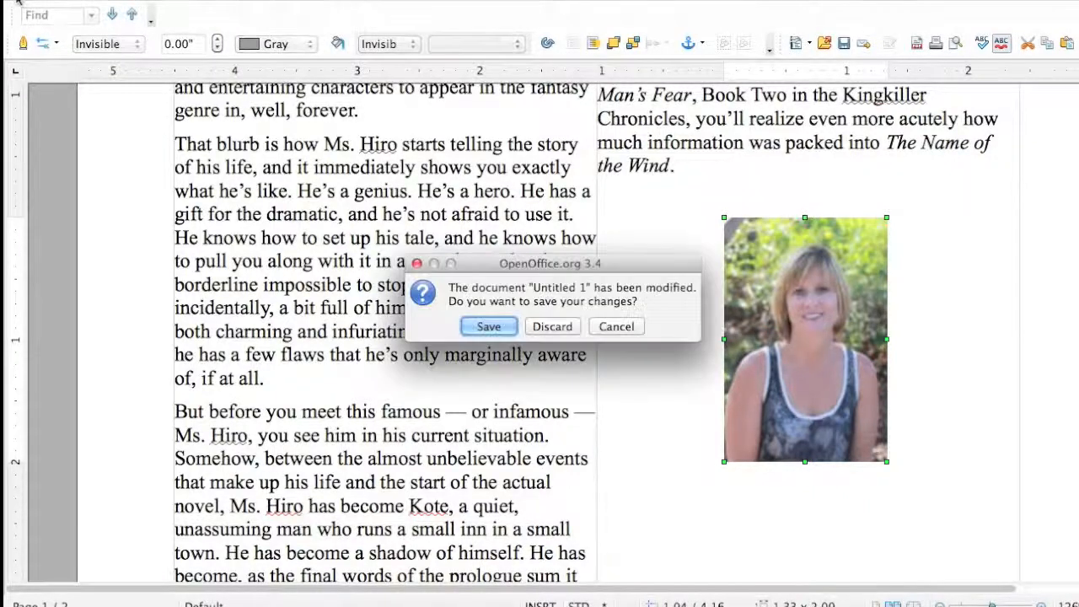
left_click(544, 326)
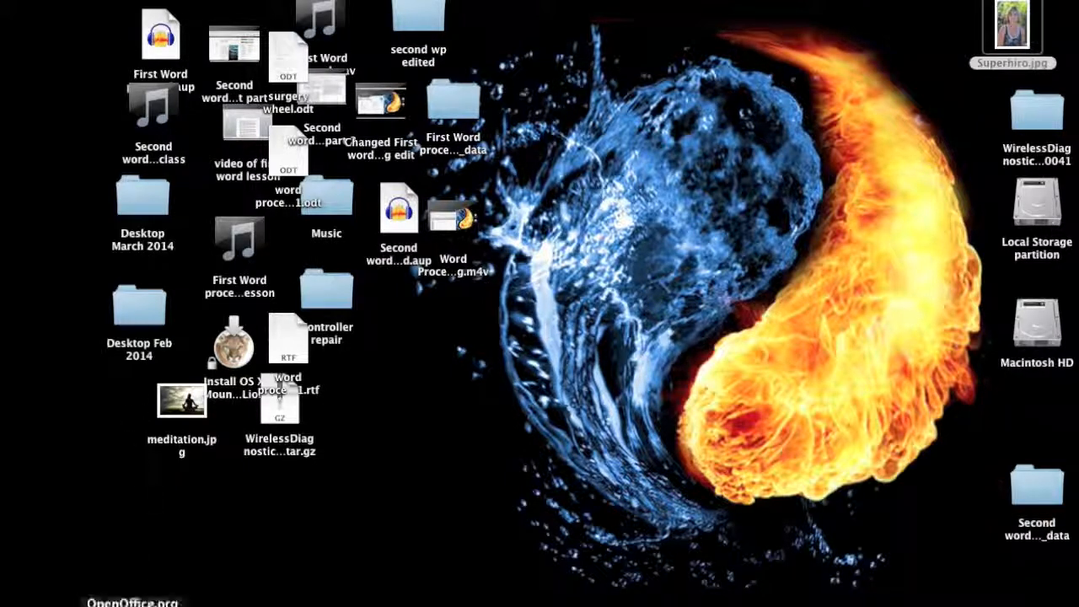
left_click(128, 601)
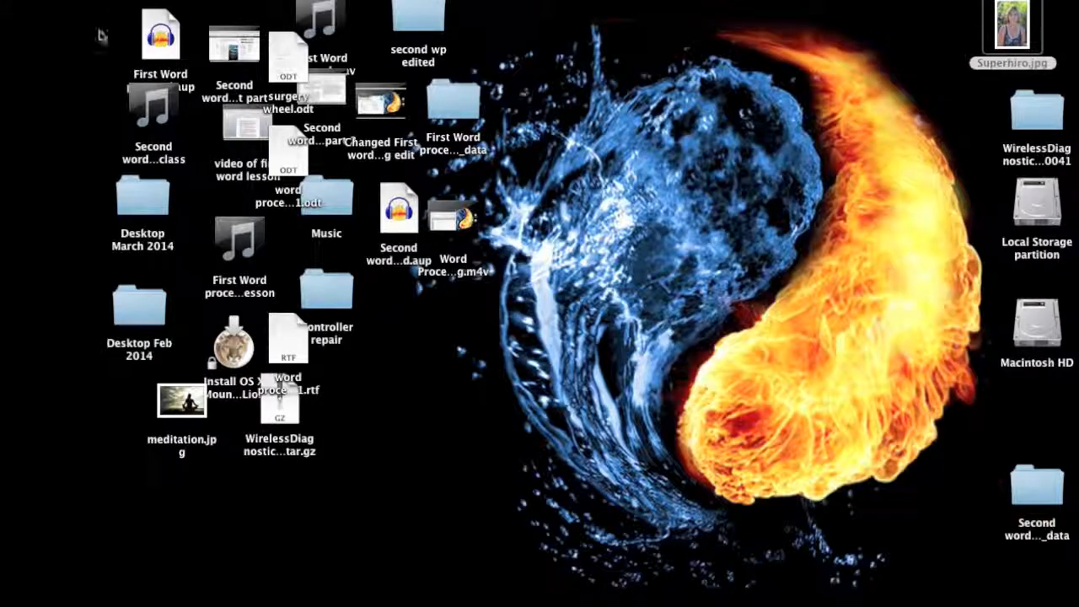
left_click(134, 603)
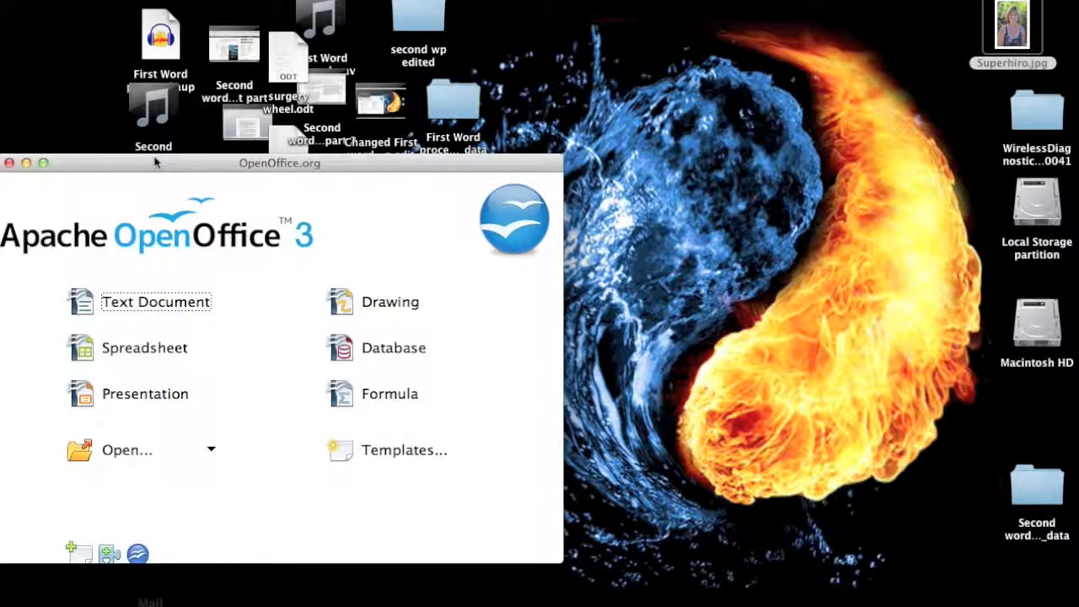
left_click(98, 305)
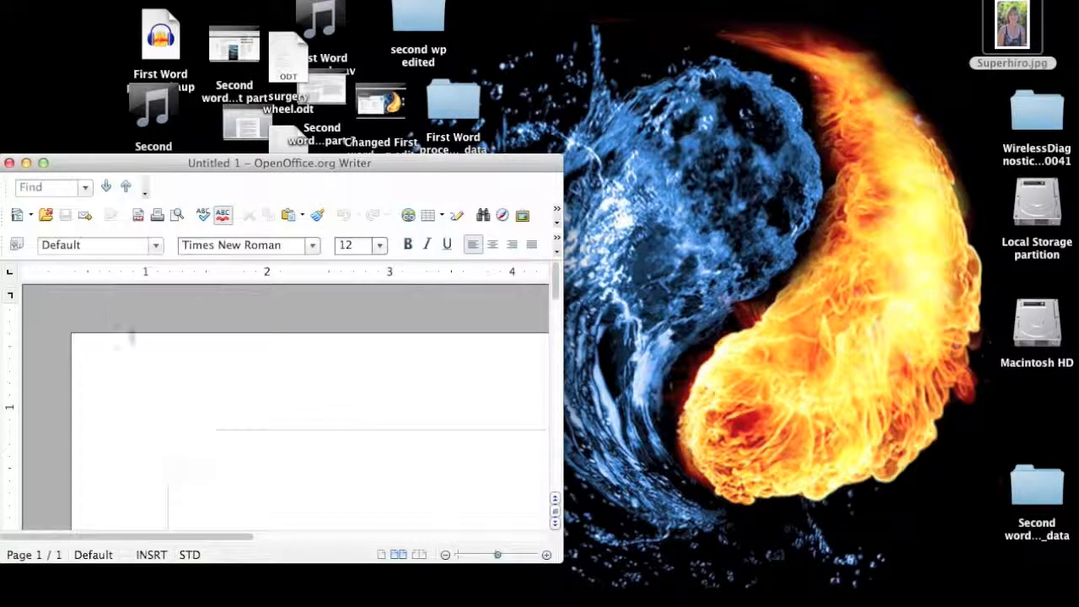
Step: Enter the line "Test" in the new document and begin saving it with Save As
type("test")
key("Return")
left_click(173, 0)
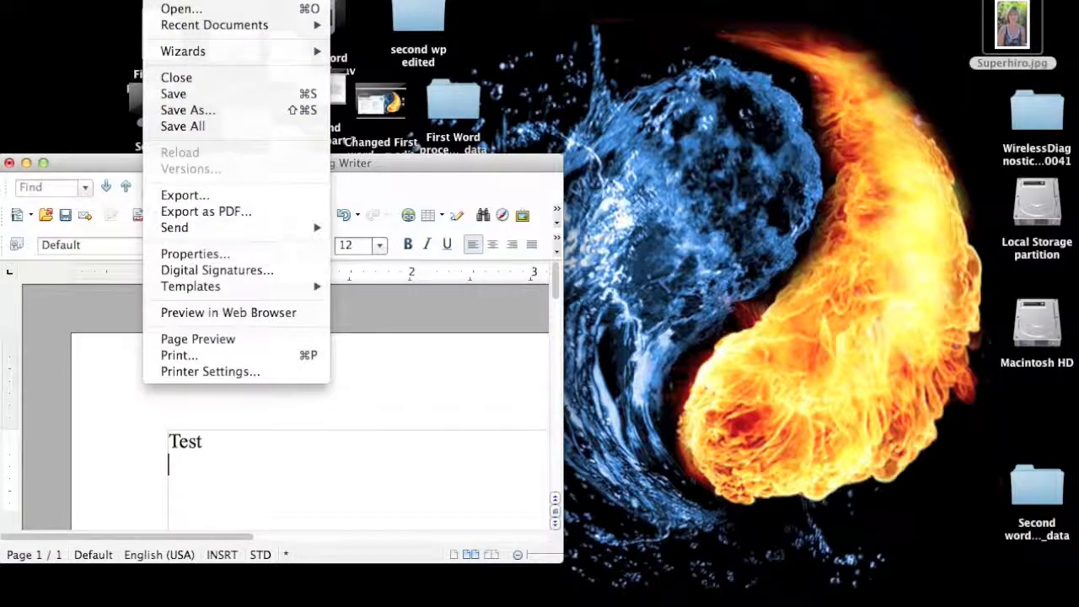
left_click(177, 111)
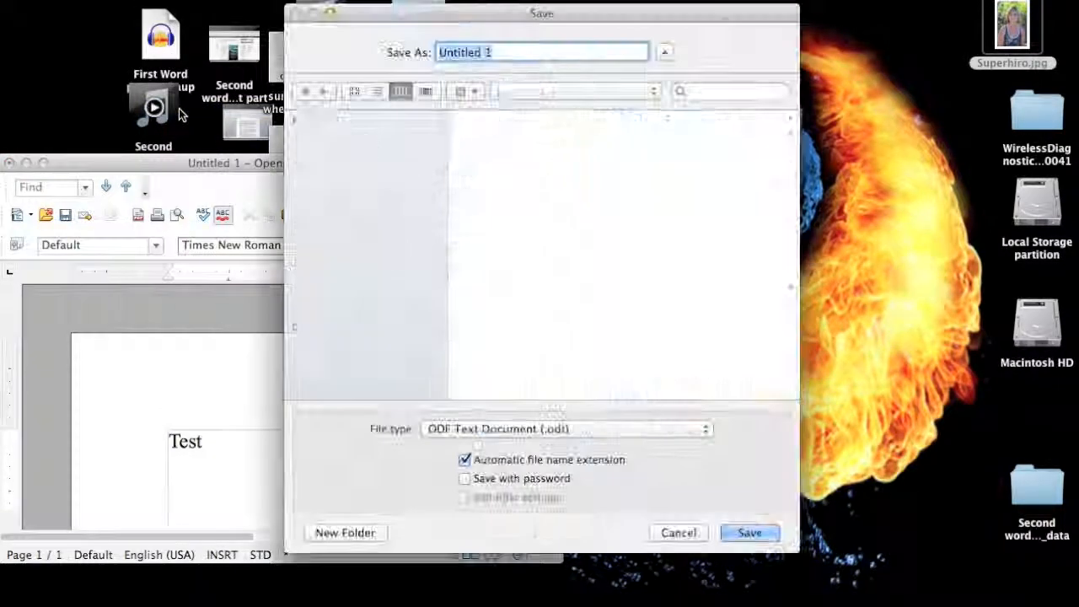
left_click_drag(363, 19, 231, 16)
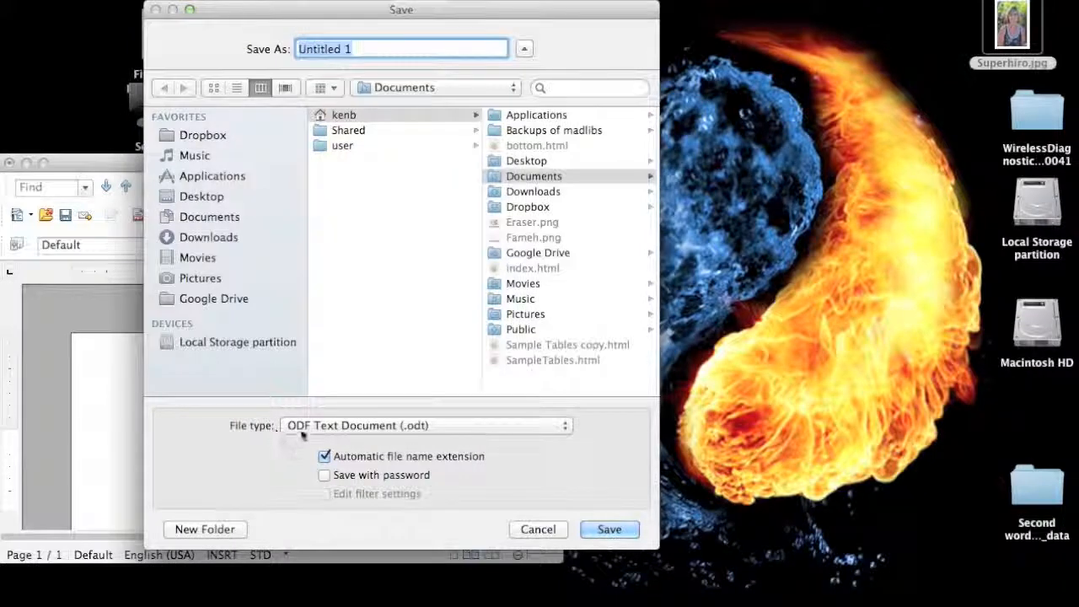
Step: Look through the available file types for saving, including the ODF, Microsoft Word, rich text, plain text, and HTML formats
left_click(323, 430)
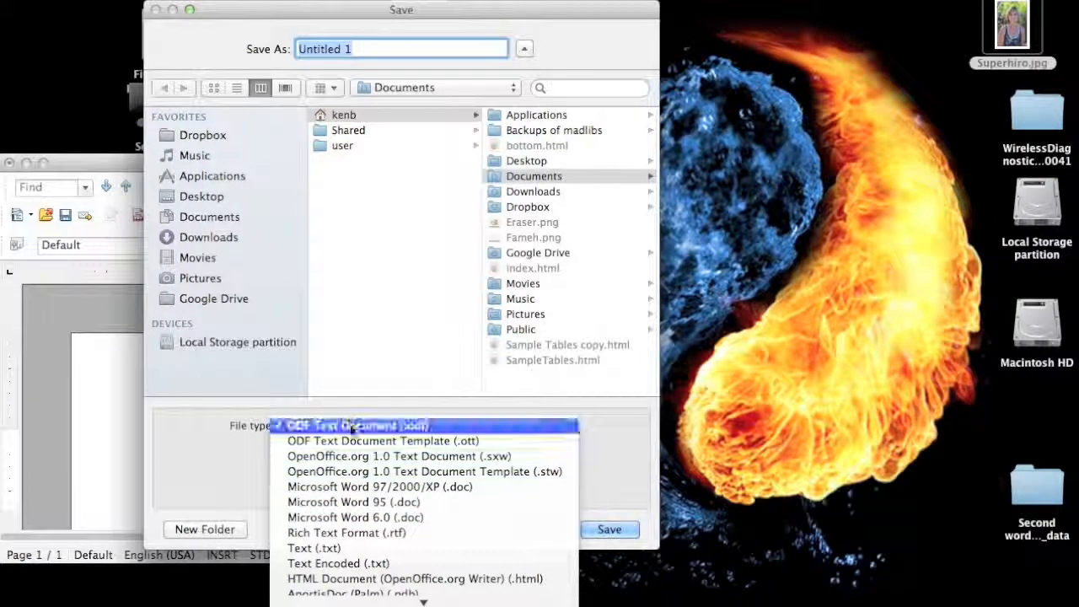
scroll(383, 573, "down", 3)
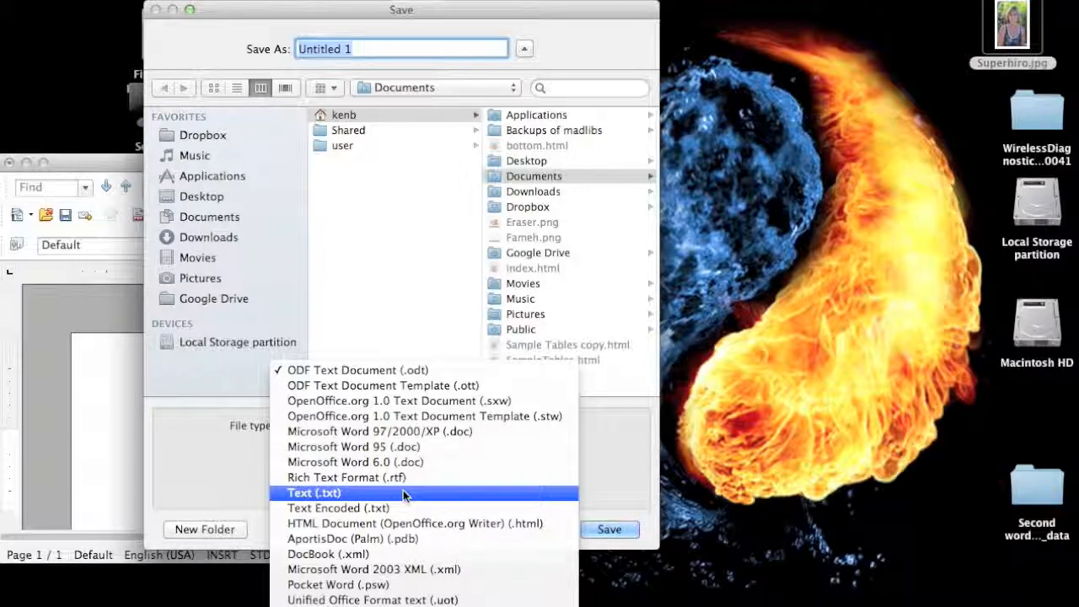
left_click(377, 524)
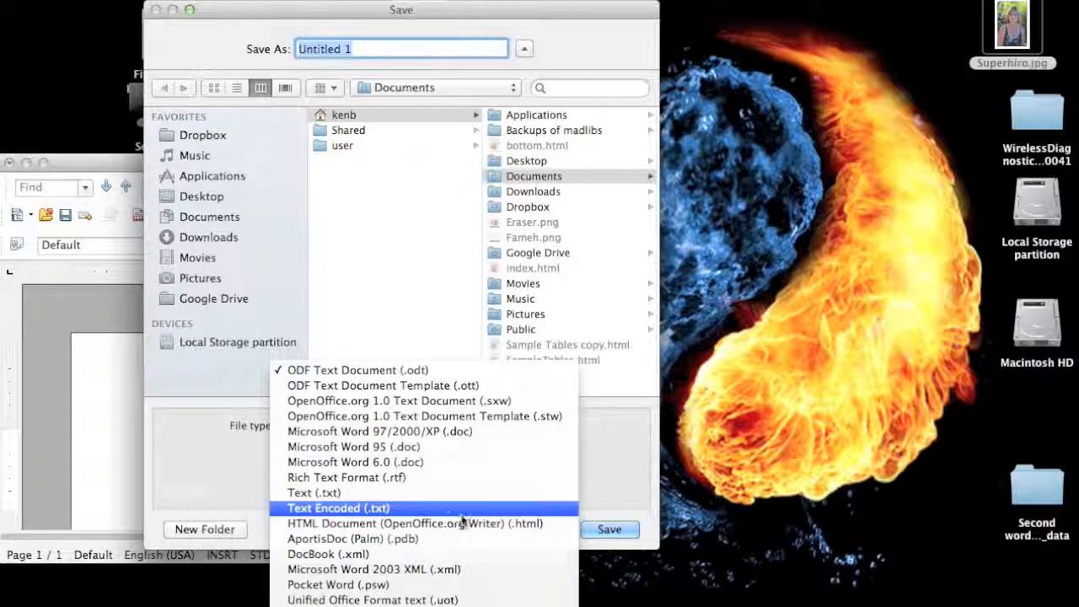
left_click(617, 477)
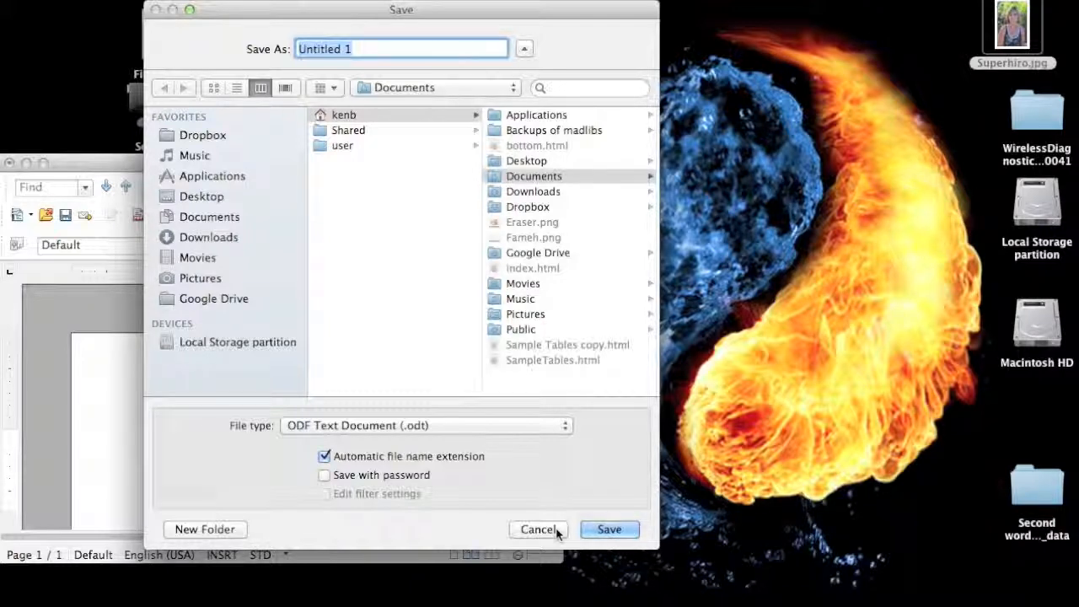
left_click(466, 427)
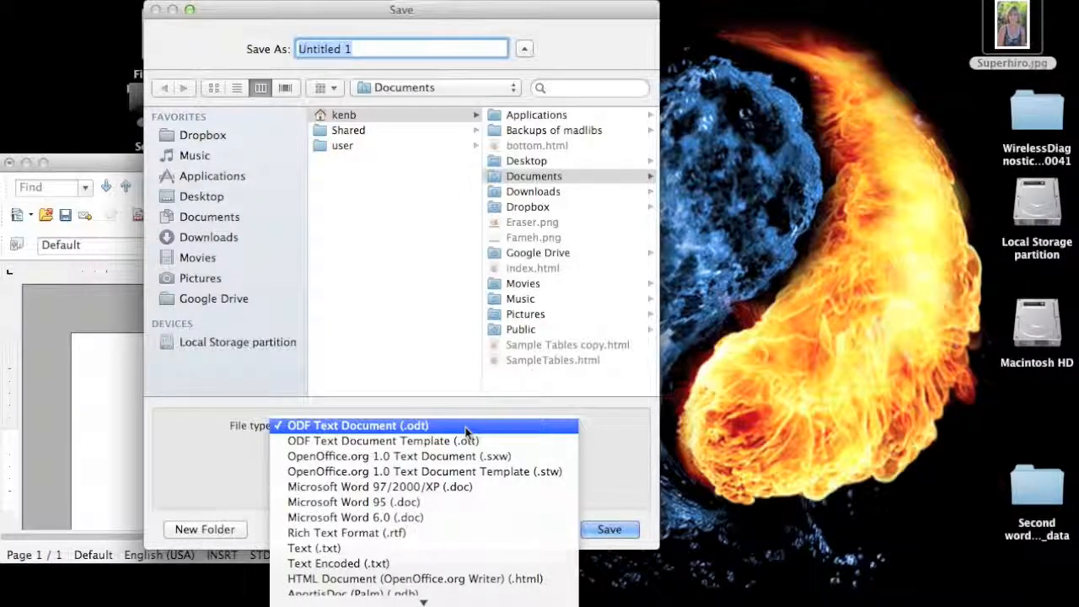